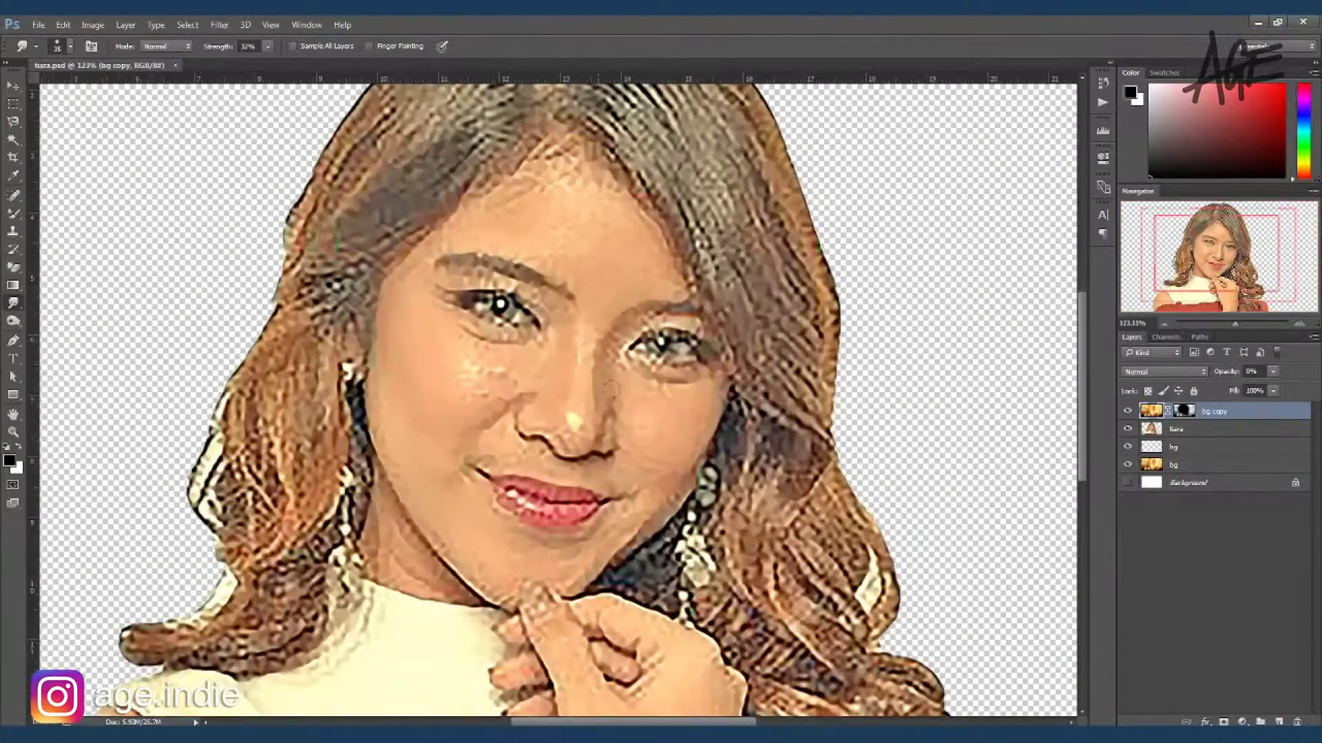
# Zoom in on the tiara layer and smudge the skin along the nose bridge, nostrils and cheek
pyautogui.scroll(3, 610, 390)
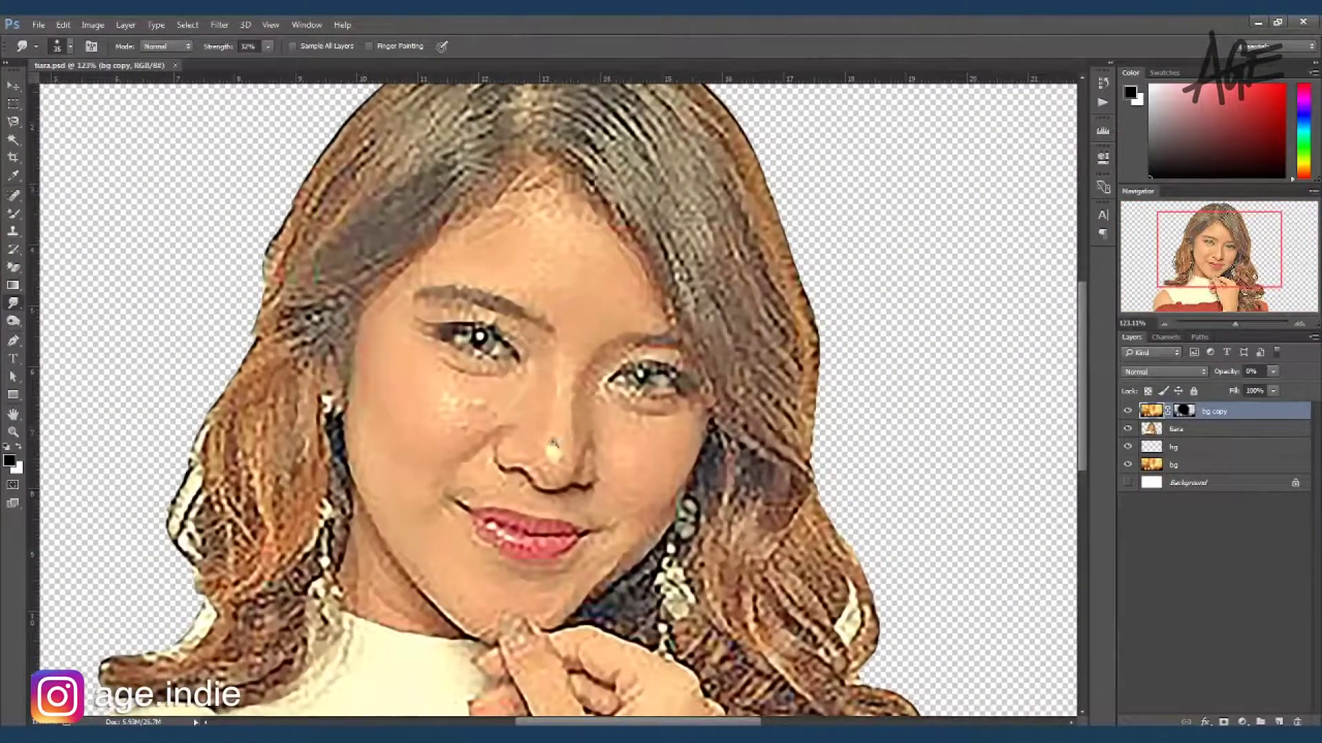
pyautogui.moveTo(561, 447); pyautogui.dragTo(570, 473)
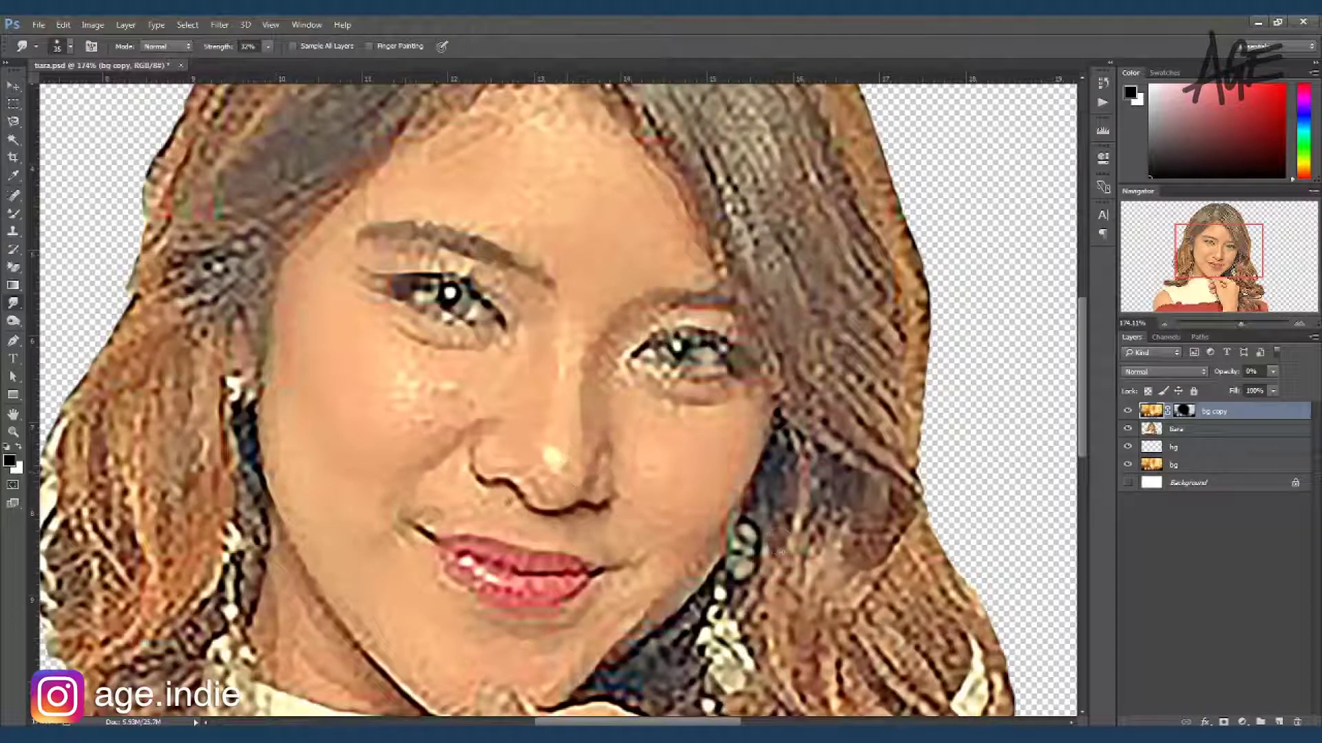
pyautogui.click(1174, 434)
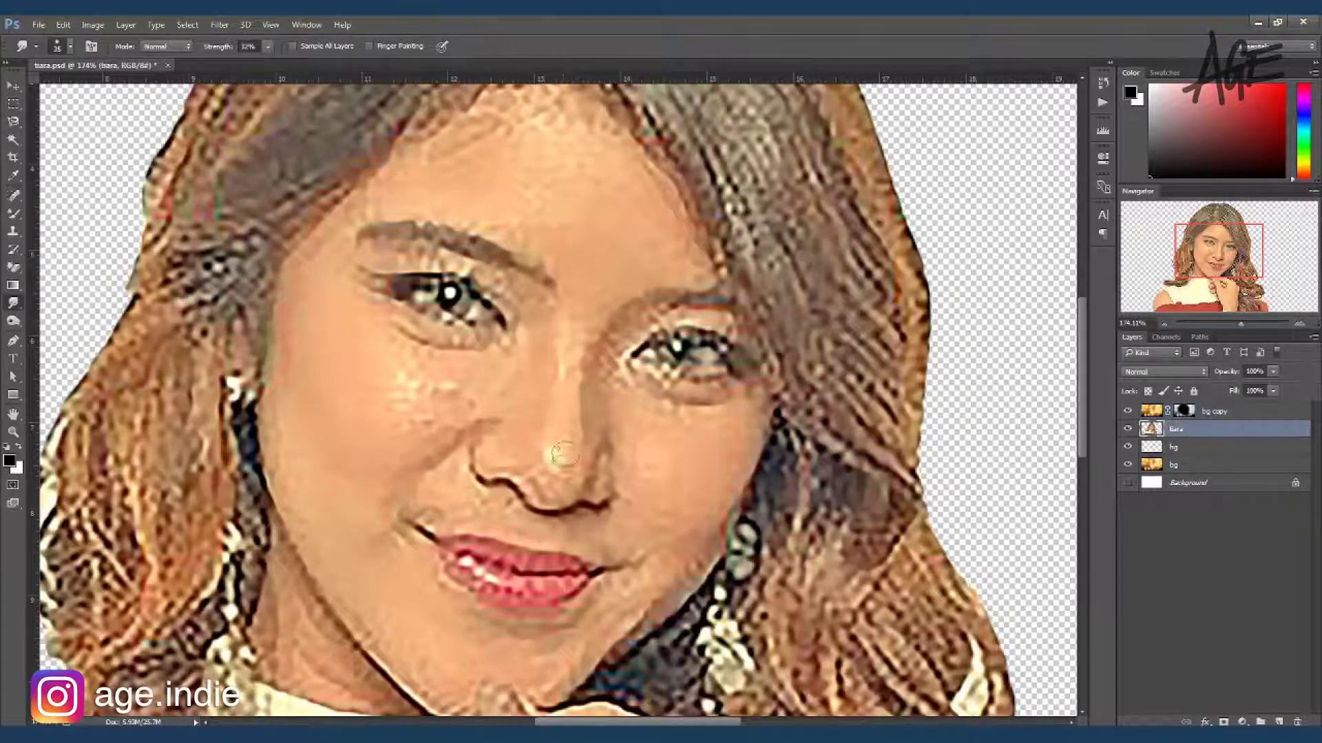
pyautogui.moveTo(528, 481); pyautogui.dragTo(530, 456)
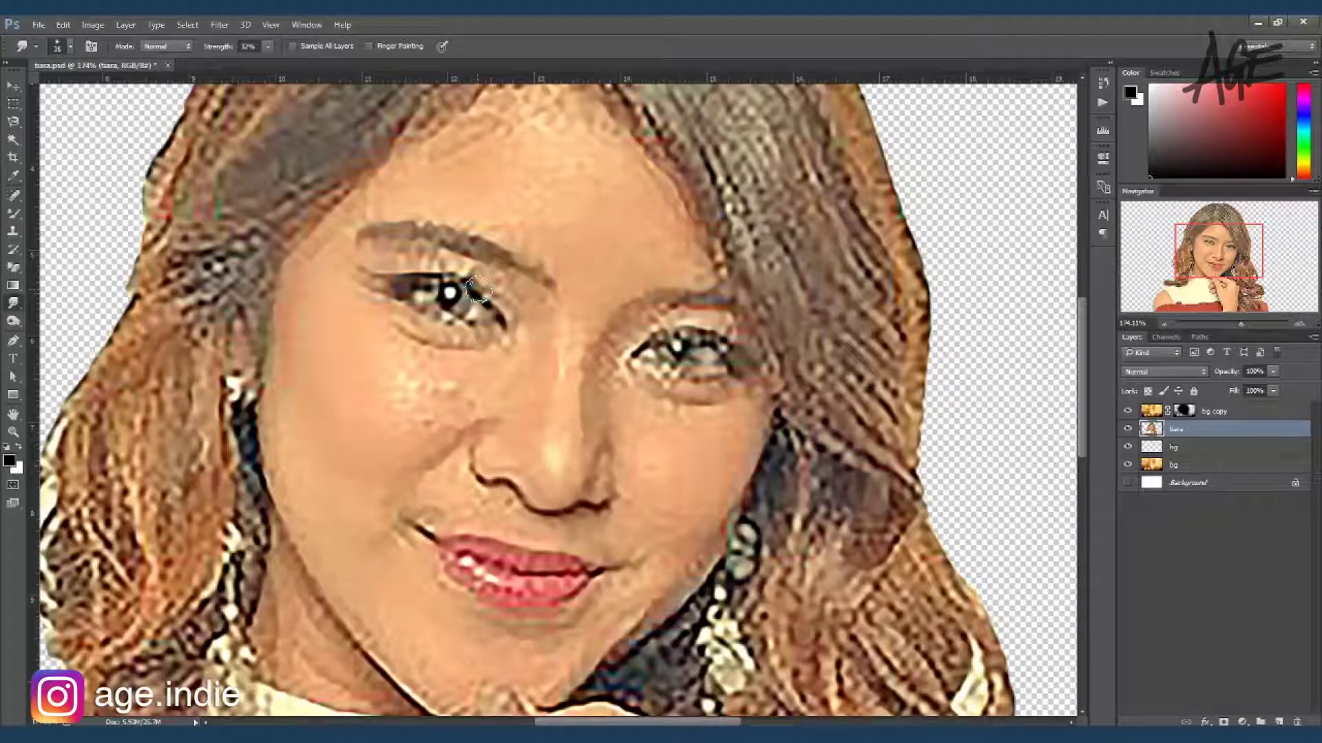
pyautogui.moveTo(578, 365); pyautogui.dragTo(574, 441)
pyautogui.moveTo(574, 372)
pyautogui.mouseDown()
pyautogui.moveTo(491, 372)
pyautogui.moveTo(518, 398)
pyautogui.mouseUp()
pyautogui.moveTo(527, 470)
pyautogui.mouseDown()
pyautogui.moveTo(490, 456)
pyautogui.moveTo(547, 454)
pyautogui.mouseUp()
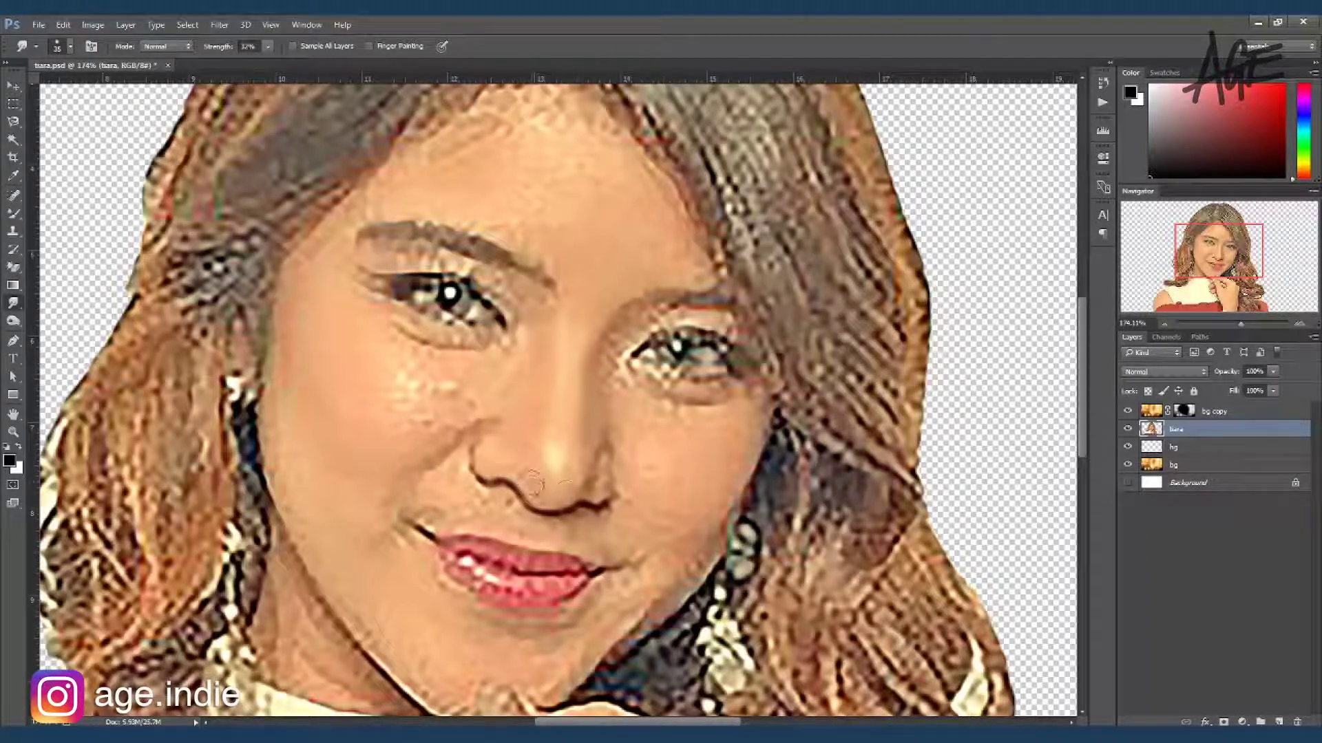
pyautogui.moveTo(618, 415); pyautogui.dragTo(589, 388)
pyautogui.moveTo(617, 342); pyautogui.dragTo(618, 384)
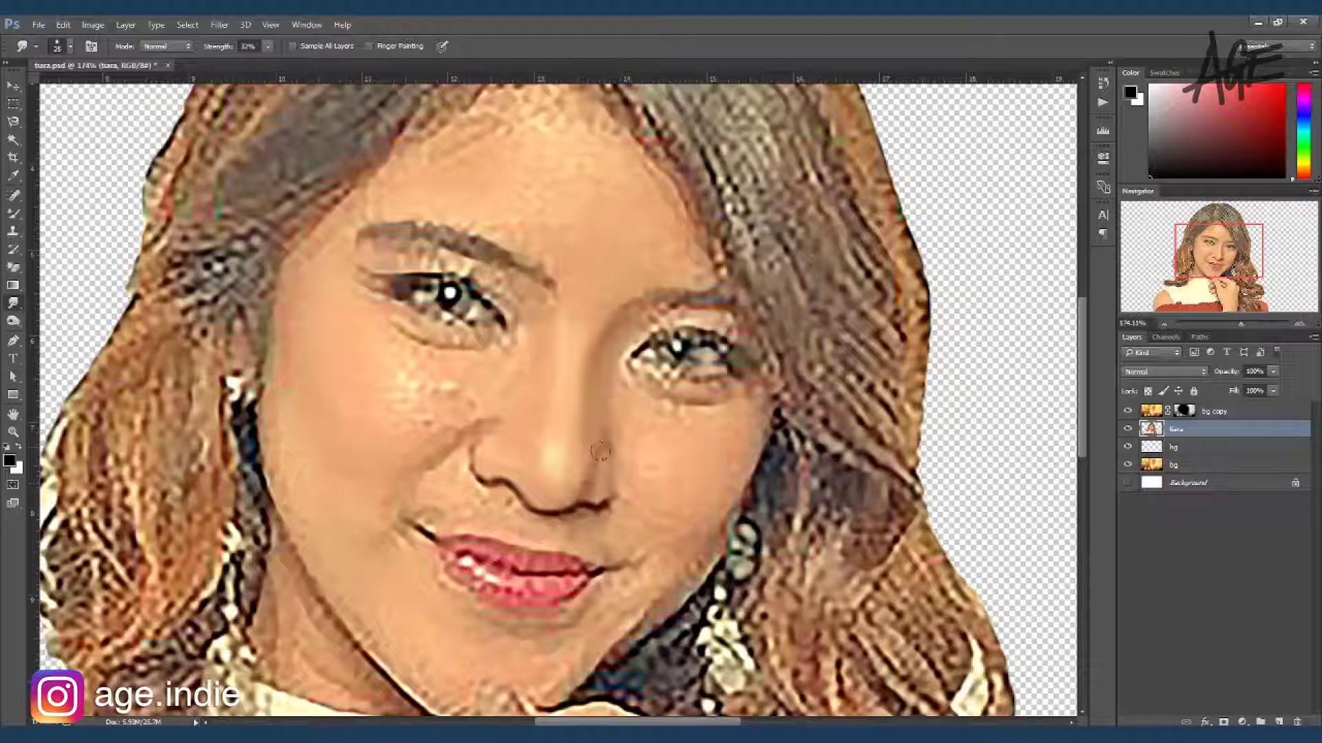
pyautogui.moveTo(611, 510); pyautogui.dragTo(585, 505)
pyautogui.moveTo(468, 452); pyautogui.dragTo(481, 487)
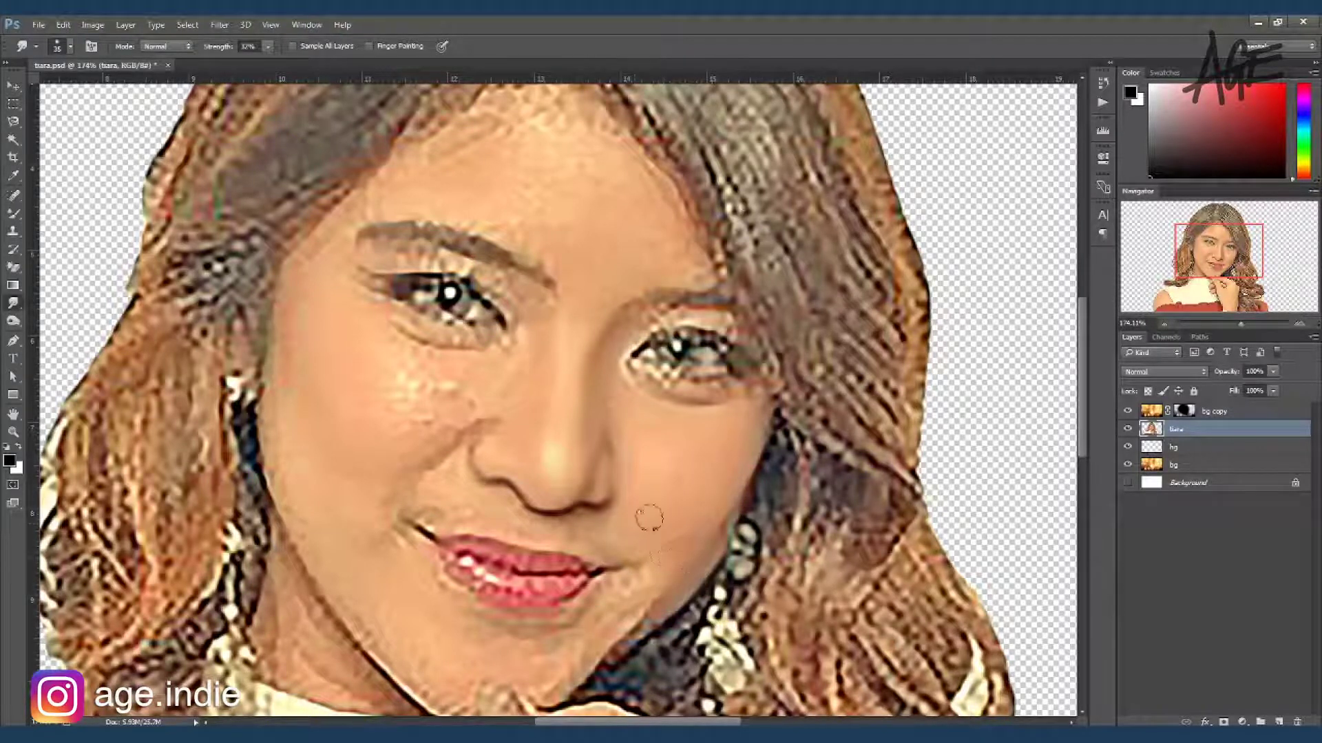
# Enlarge the smudge brush to 50 and smooth the inner eyebrow, forehead and hairline
pyautogui.press('[')
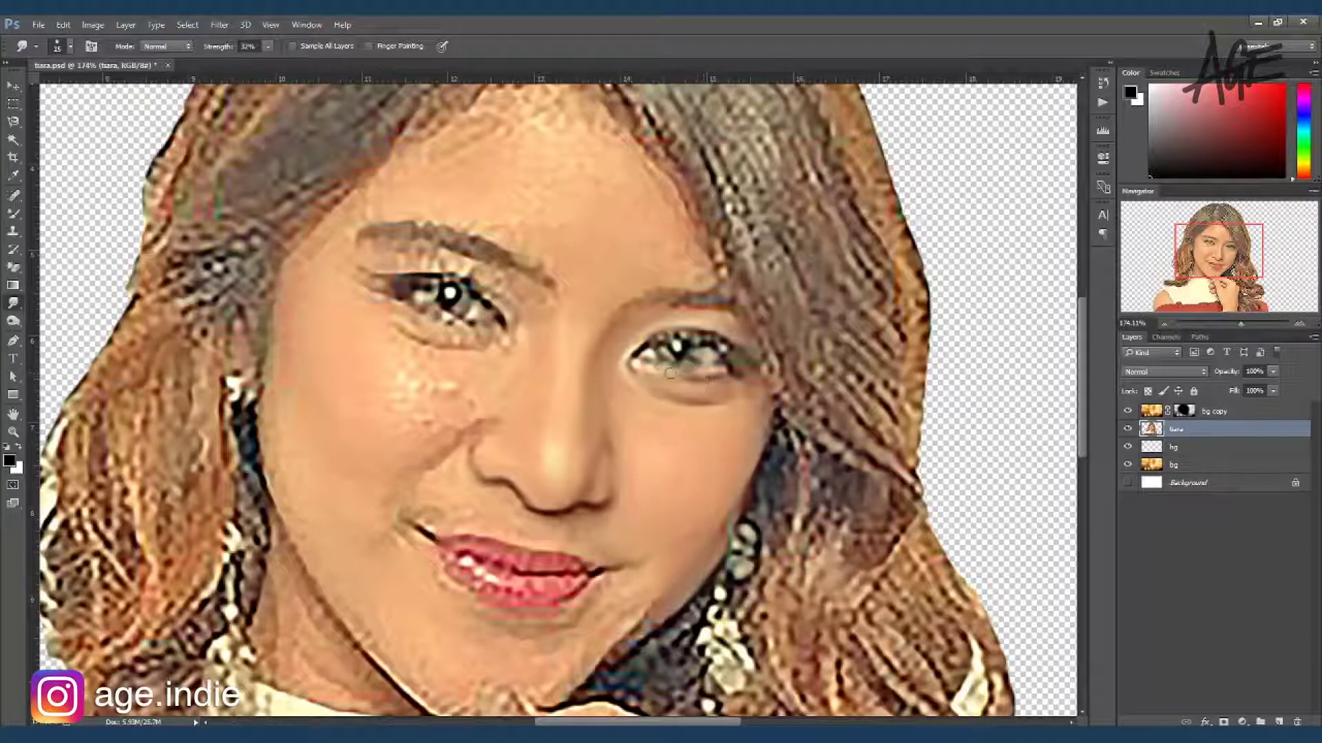
pyautogui.press(']')
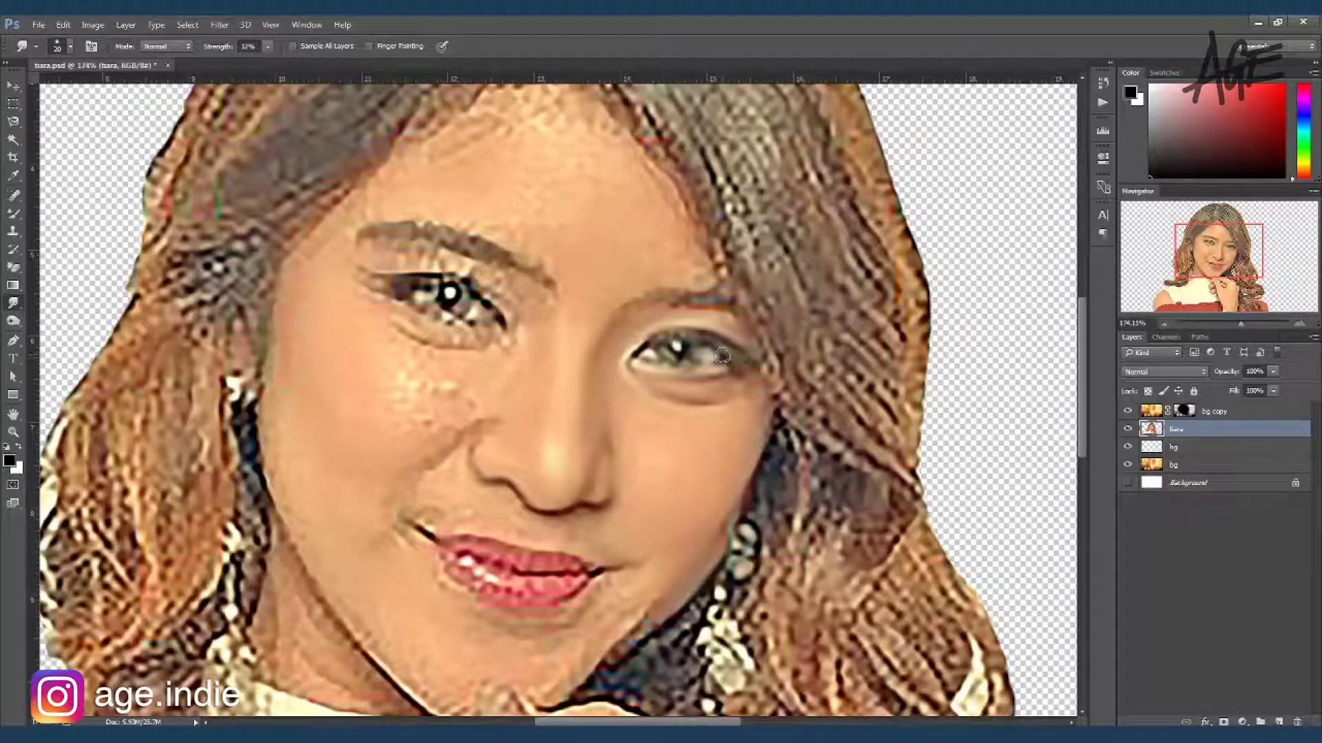
pyautogui.press(']')
pyautogui.moveTo(579, 296); pyautogui.dragTo(596, 321)
pyautogui.press(']')
pyautogui.press(']')
pyautogui.press(']')
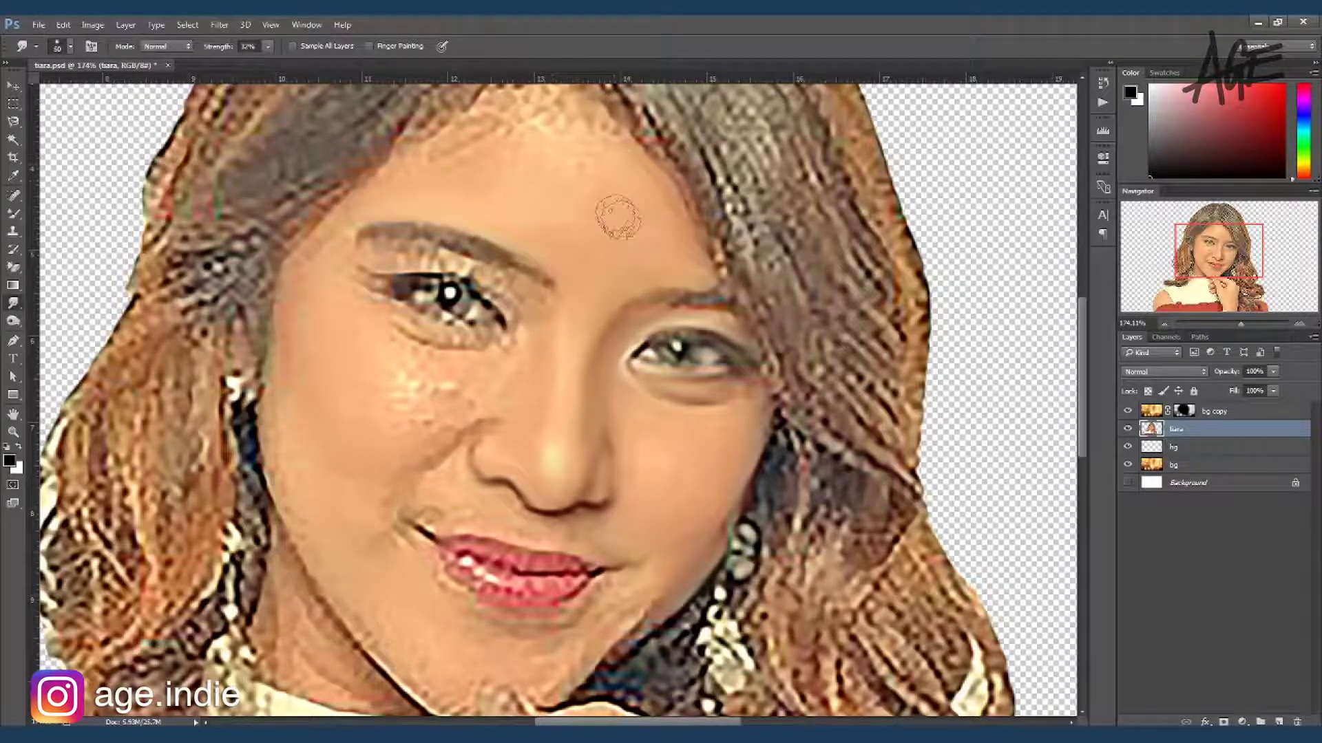
pyautogui.scroll(1, 618, 217)
pyautogui.scroll(1, 606, 206)
pyautogui.moveTo(622, 293)
pyautogui.mouseDown()
pyautogui.moveTo(428, 251)
pyautogui.moveTo(554, 200)
pyautogui.moveTo(561, 178)
pyautogui.moveTo(585, 221)
pyautogui.moveTo(420, 265)
pyautogui.moveTo(513, 172)
pyautogui.moveTo(515, 186)
pyautogui.moveTo(544, 172)
pyautogui.moveTo(558, 206)
pyautogui.moveTo(571, 159)
pyautogui.moveTo(561, 227)
pyautogui.mouseUp()
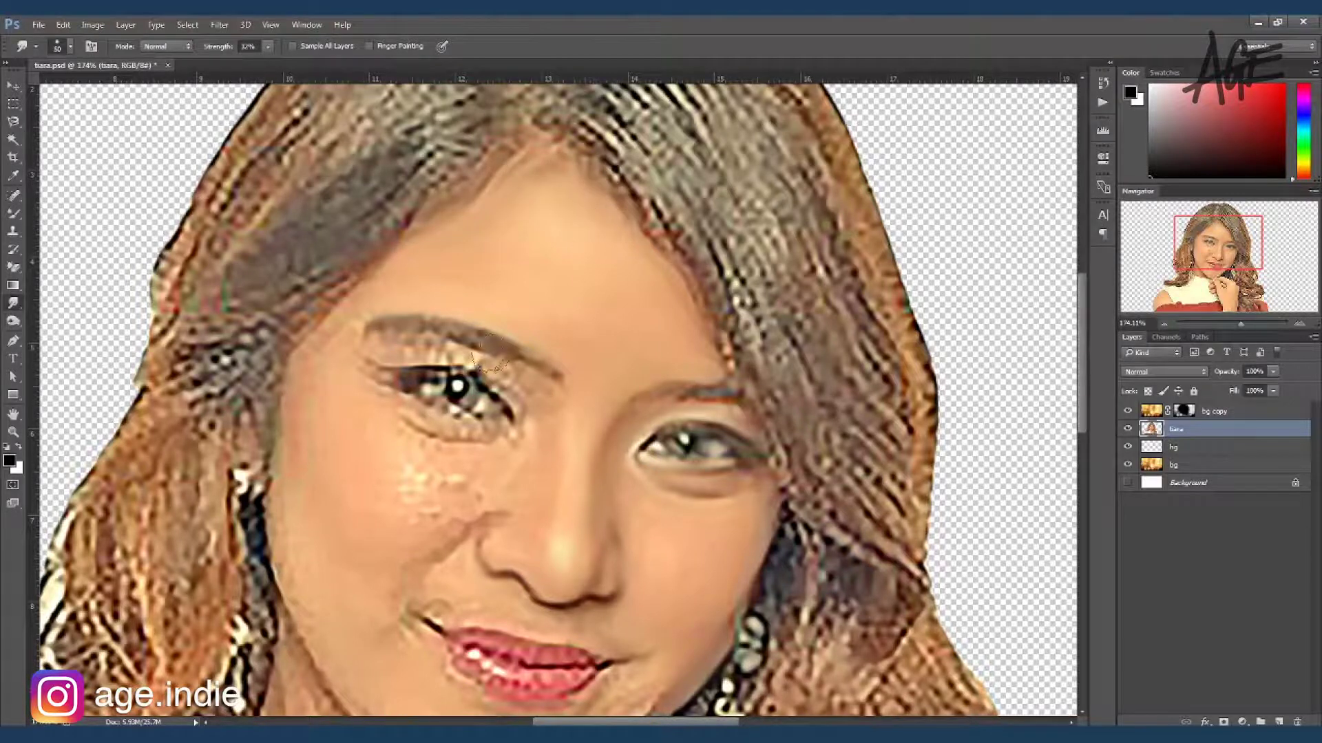
# Smudge away the bright cheek blotches and smooth the jawline near the chin with a size-50 brush
pyautogui.scroll(-3, 490, 353)
pyautogui.press('[')
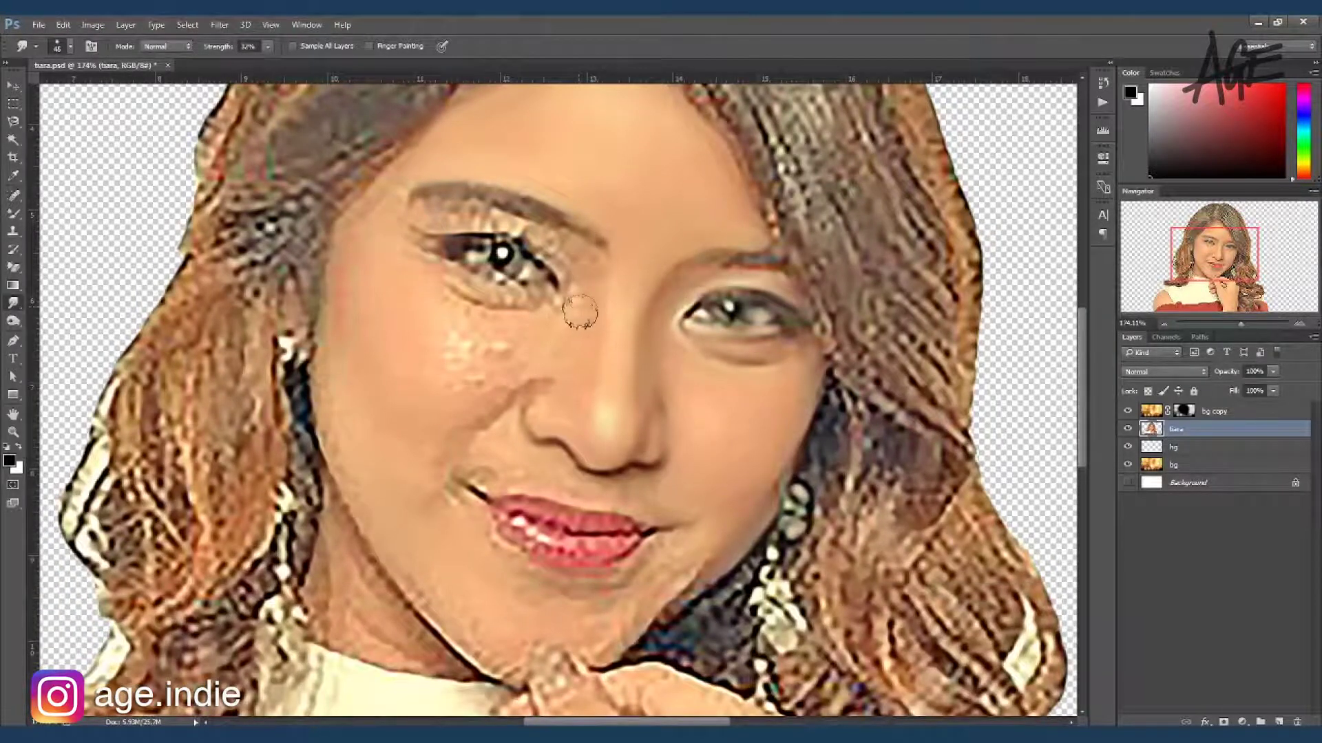
pyautogui.press('[')
pyautogui.moveTo(516, 349)
pyautogui.mouseDown()
pyautogui.moveTo(467, 349)
pyautogui.moveTo(437, 295)
pyautogui.moveTo(502, 358)
pyautogui.moveTo(515, 328)
pyautogui.moveTo(431, 348)
pyautogui.moveTo(503, 382)
pyautogui.moveTo(549, 353)
pyautogui.moveTo(459, 376)
pyautogui.moveTo(369, 324)
pyautogui.moveTo(354, 276)
pyautogui.moveTo(404, 179)
pyautogui.moveTo(390, 190)
pyautogui.mouseUp()
pyautogui.press(']')
pyautogui.press('[')
pyautogui.press('[')
pyautogui.press(']')
pyautogui.press(']')
pyautogui.press(']')
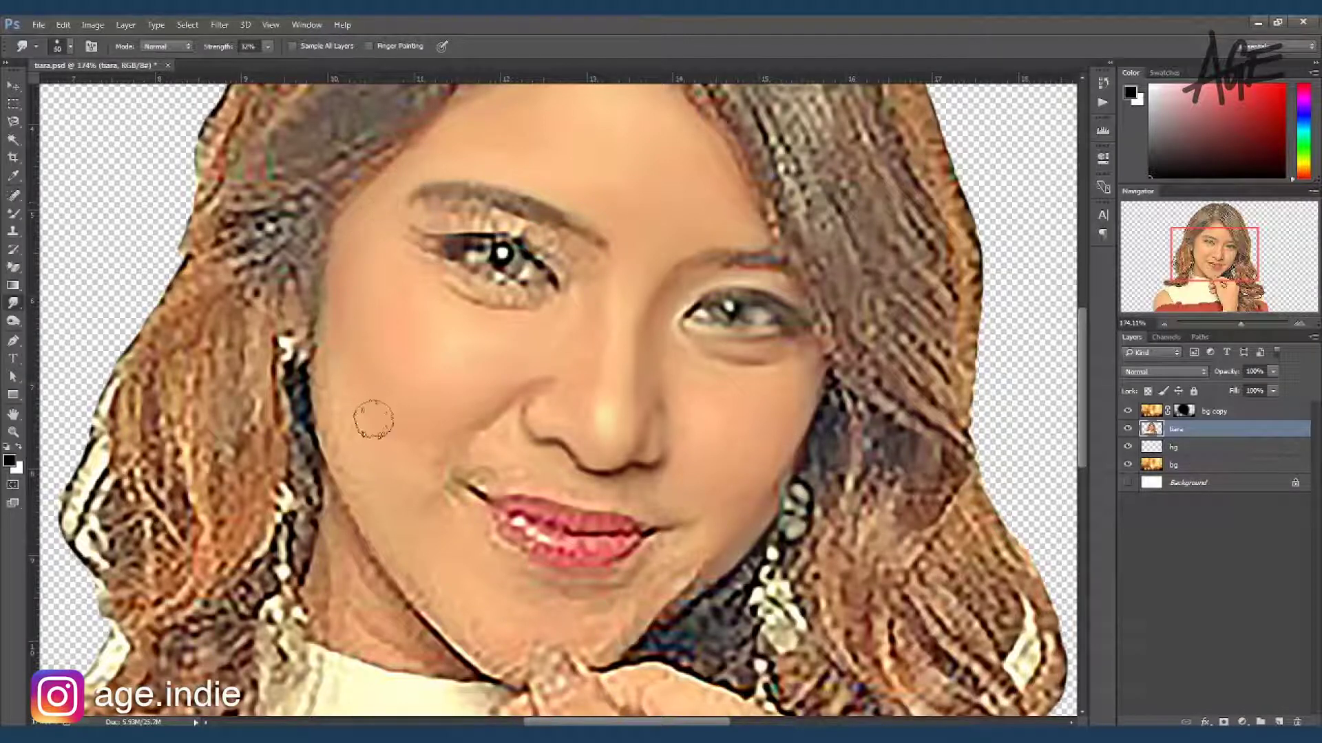
pyautogui.moveTo(420, 595)
pyautogui.mouseDown()
pyautogui.moveTo(451, 592)
pyautogui.moveTo(482, 661)
pyautogui.mouseUp()
# With a smaller brush, soften the mouth-corner crease and blend the lower-lip highlight
pyautogui.press('[')
pyautogui.press('[')
pyautogui.press('[')
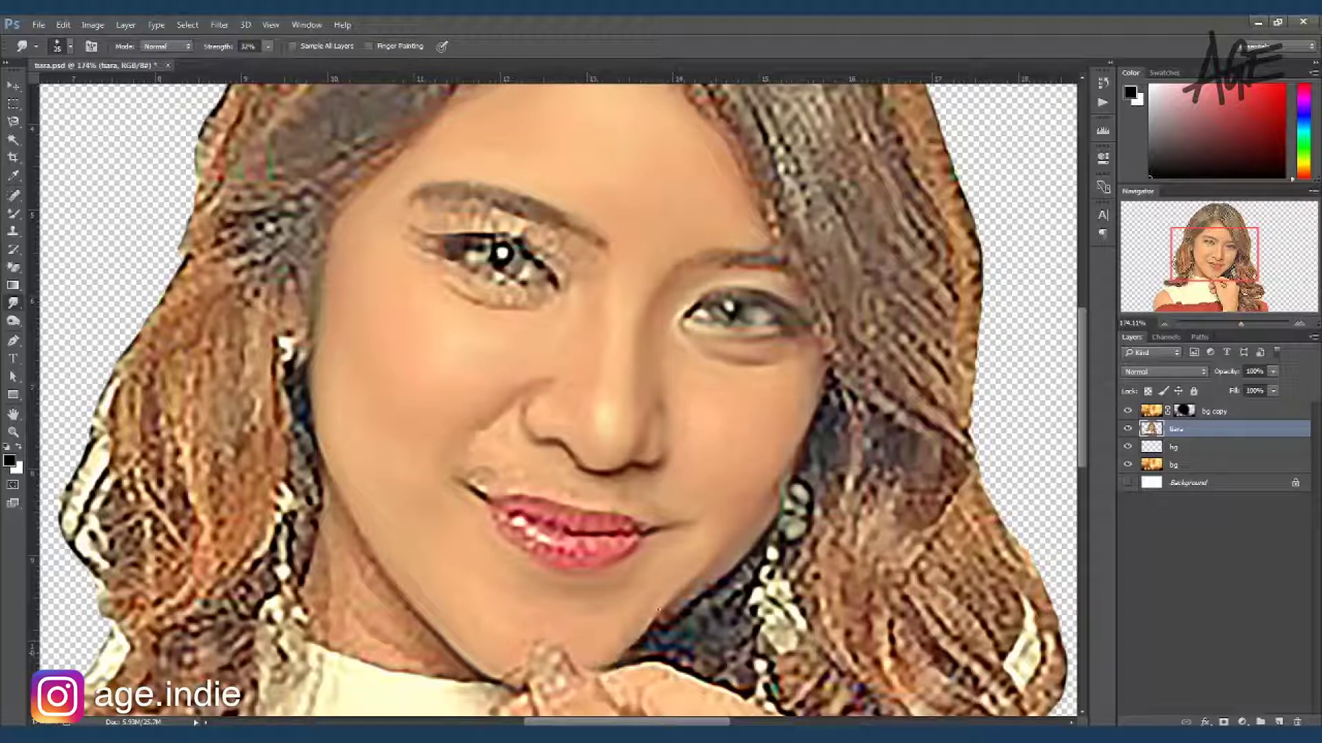
pyautogui.press('[')
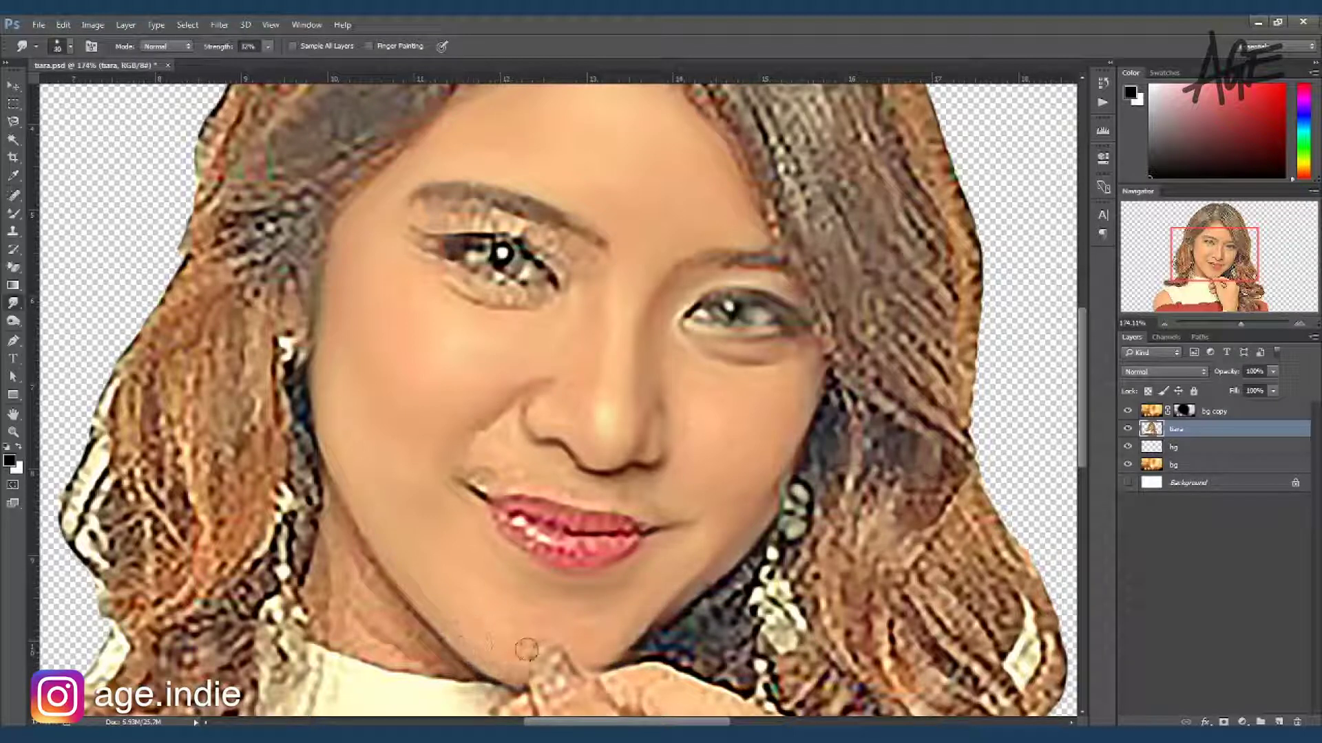
pyautogui.press('[')
pyautogui.moveTo(471, 491); pyautogui.dragTo(481, 450)
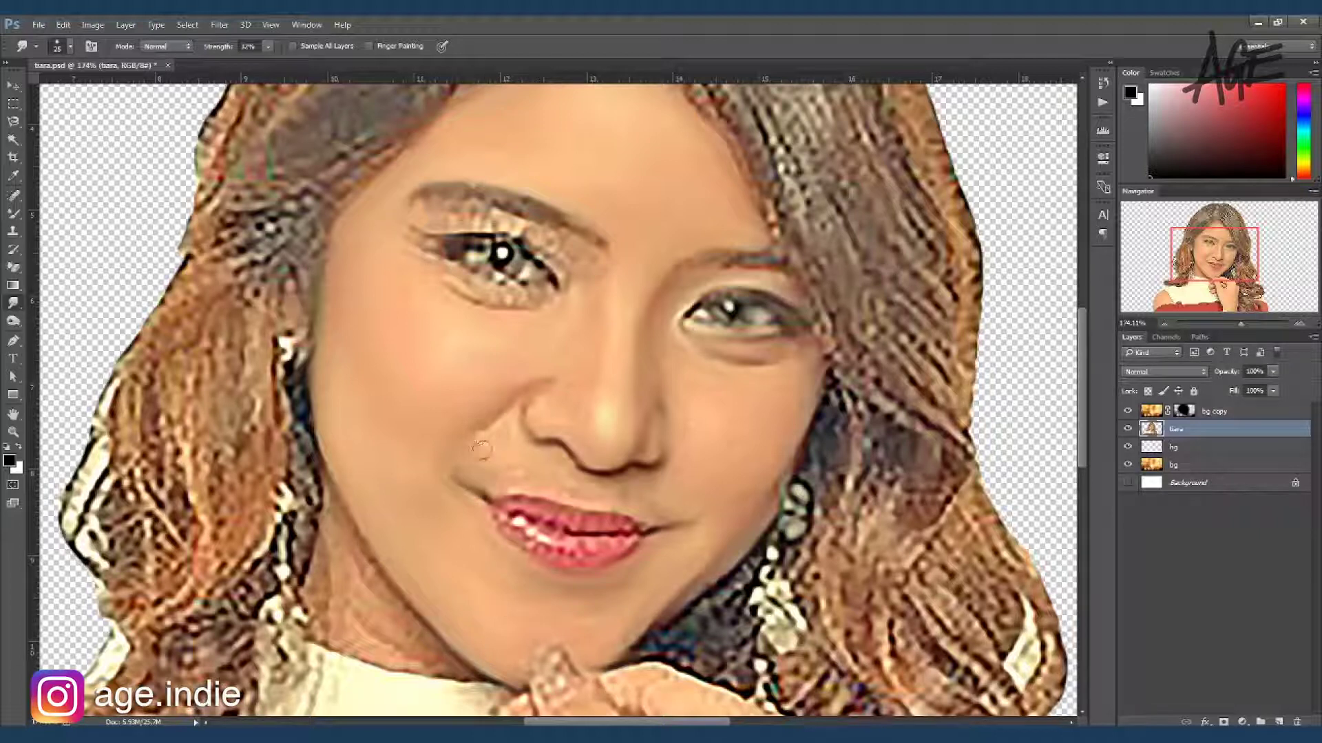
pyautogui.press('[')
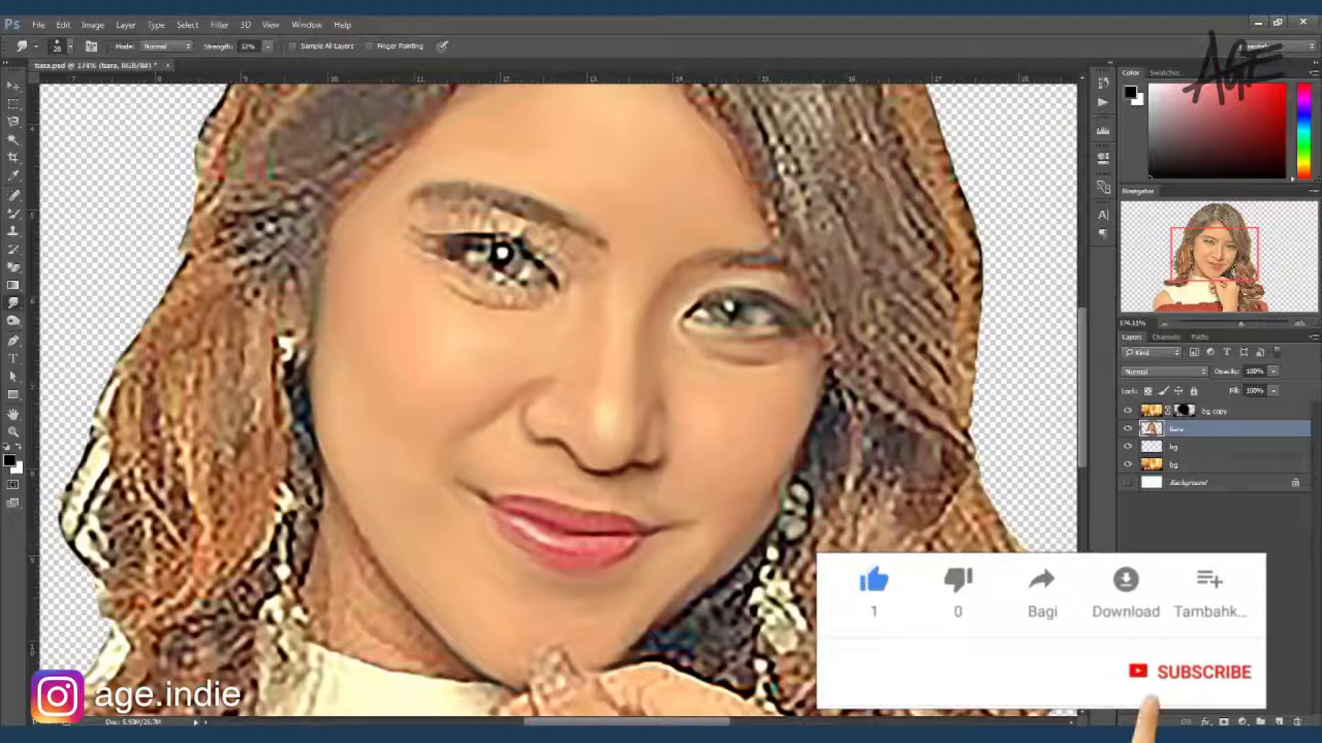
pyautogui.moveTo(578, 533); pyautogui.dragTo(537, 536)
# Smooth the upper eyelids, inner-corner lashes and lower iris using a size-20 brush
pyautogui.press('[')
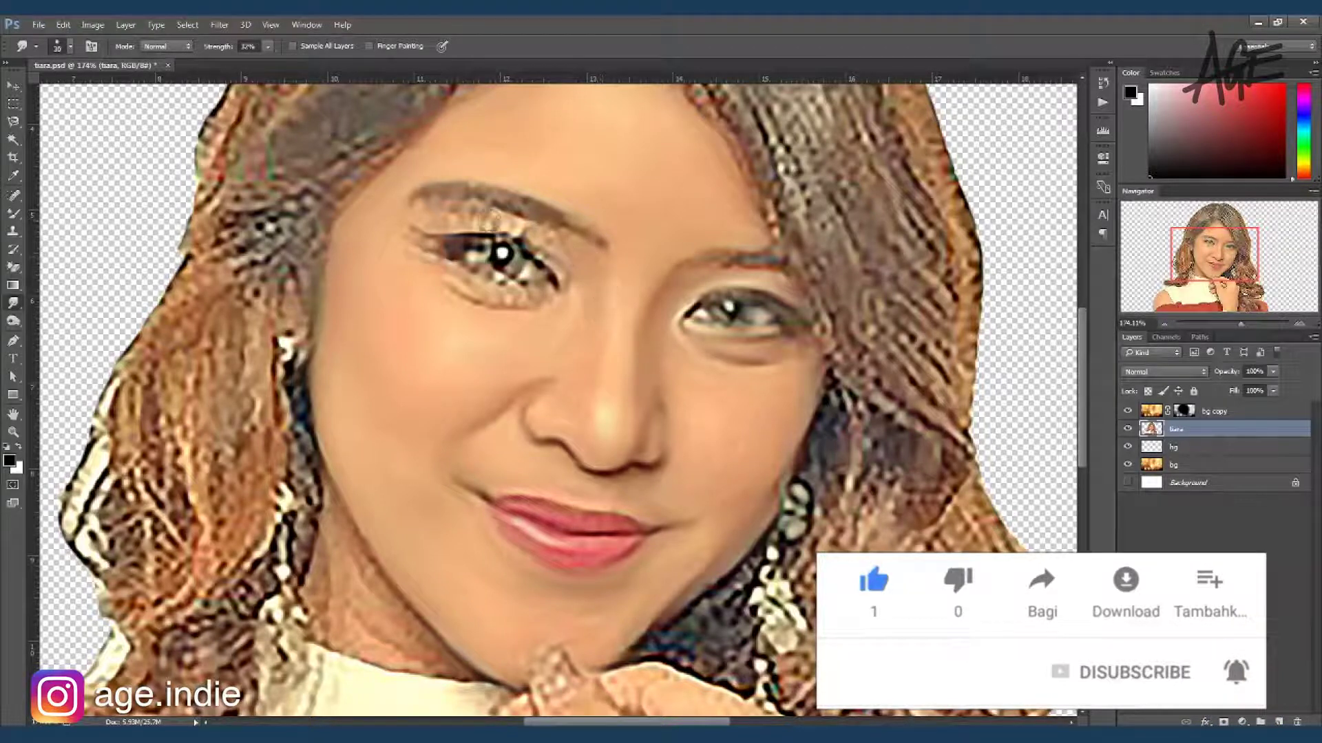
pyautogui.press(']')
pyautogui.moveTo(481, 220); pyautogui.dragTo(537, 241)
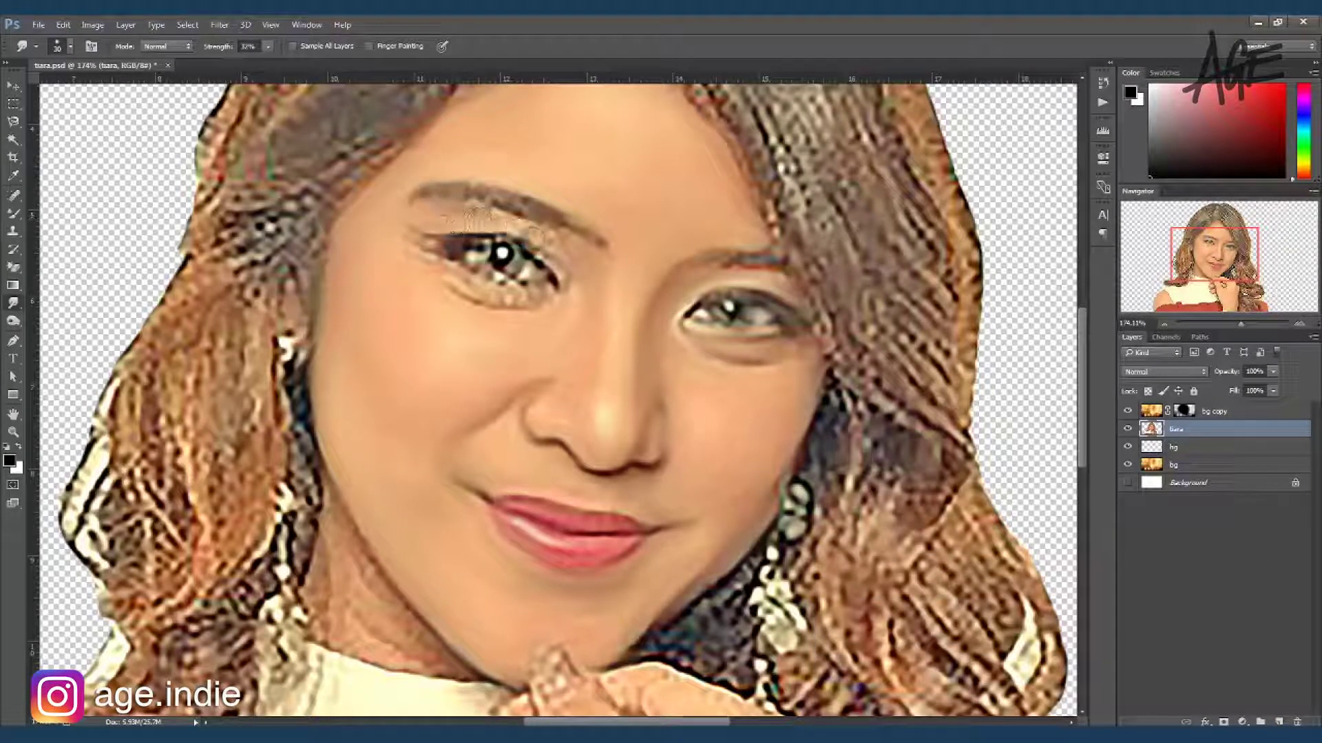
pyautogui.press('[')
pyautogui.press('[')
pyautogui.moveTo(411, 234); pyautogui.dragTo(423, 233)
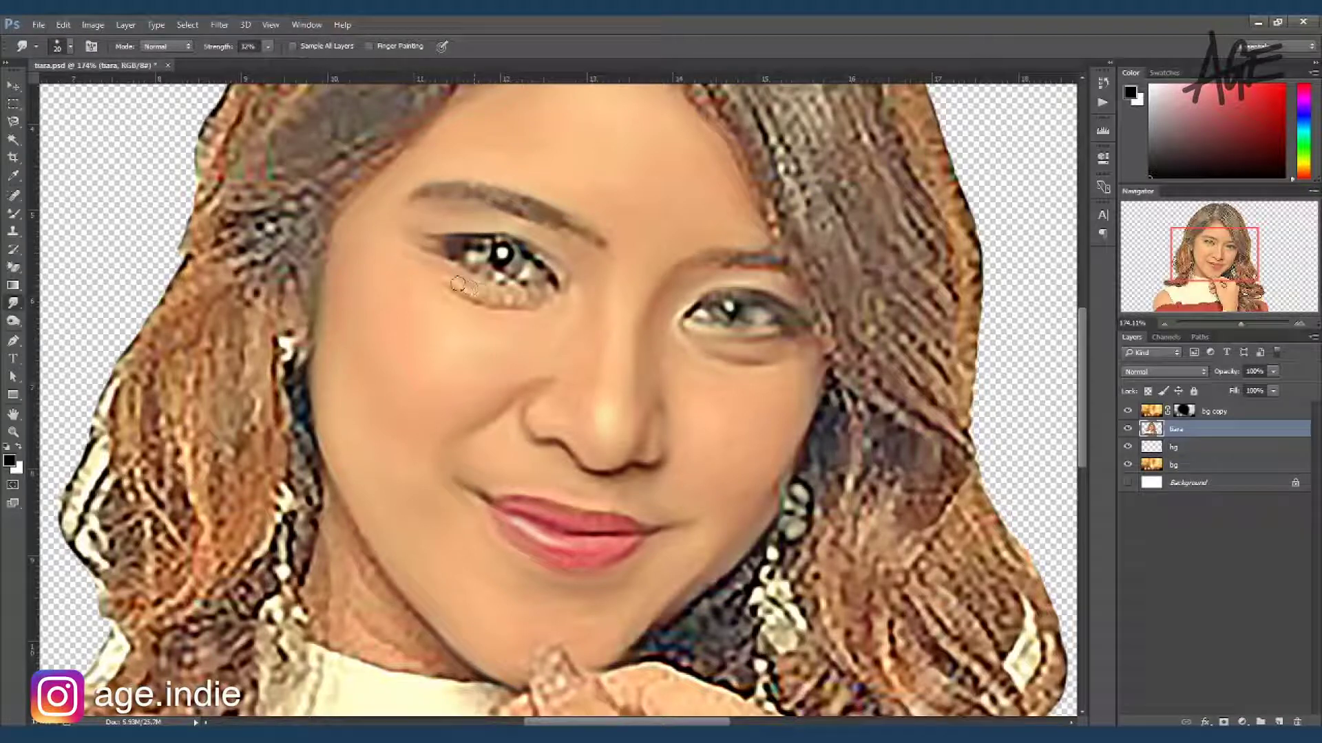
pyautogui.moveTo(480, 256); pyautogui.dragTo(515, 273)
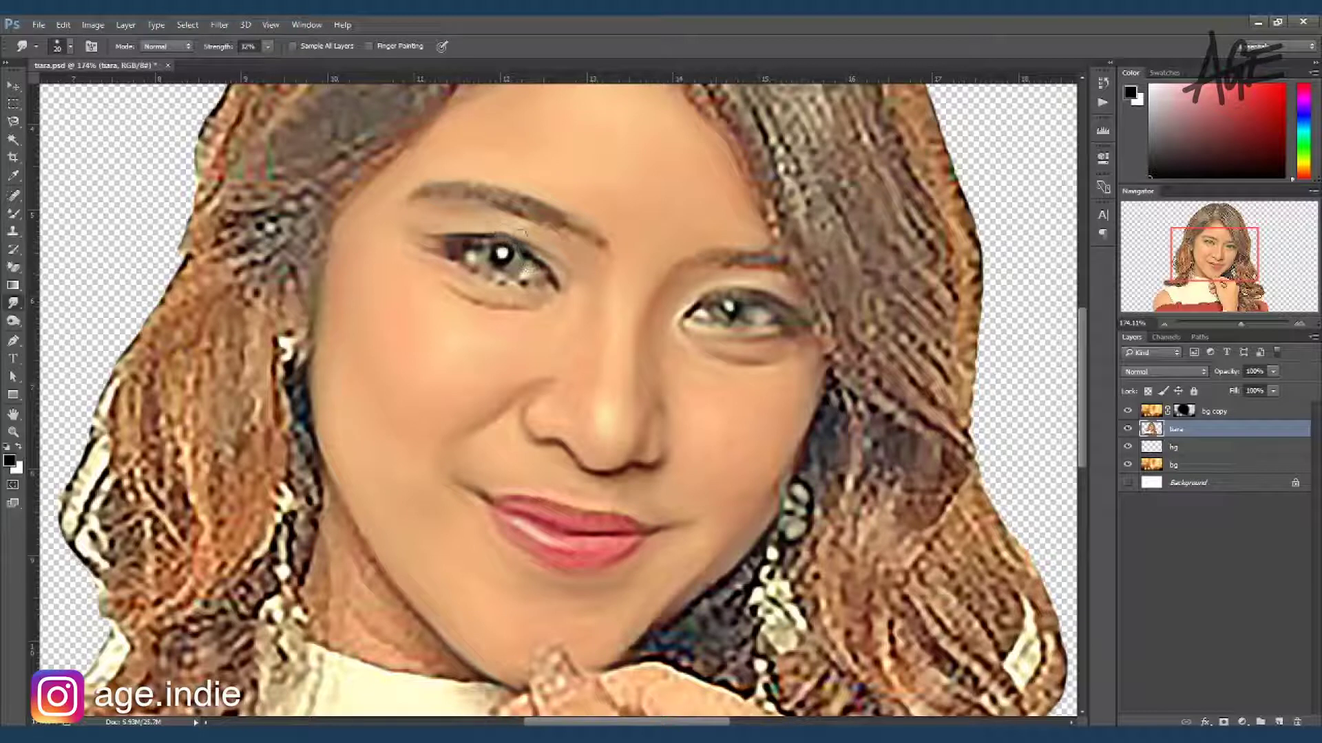
pyautogui.moveTo(581, 256); pyautogui.dragTo(554, 244)
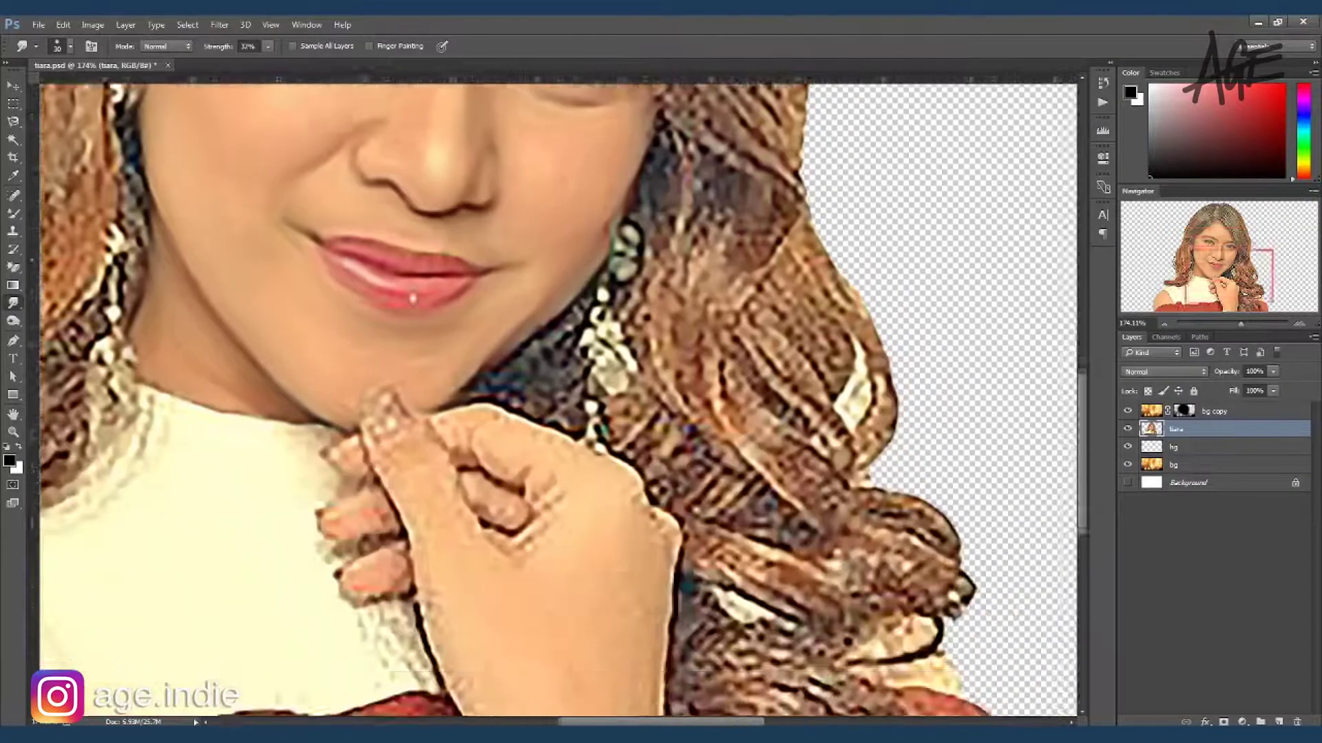
pyautogui.moveTo(656, 603)
pyautogui.mouseDown()
pyautogui.moveTo(345, 303)
pyautogui.moveTo(335, 342)
pyautogui.moveTo(362, 325)
pyautogui.moveTo(413, 429)
pyautogui.moveTo(389, 512)
pyautogui.moveTo(425, 589)
pyautogui.mouseUp()
# Smudge away the mole on the hand and smooth the hand's edges and knuckle crease
pyautogui.press(']')
pyautogui.press(']')
pyautogui.press(']')
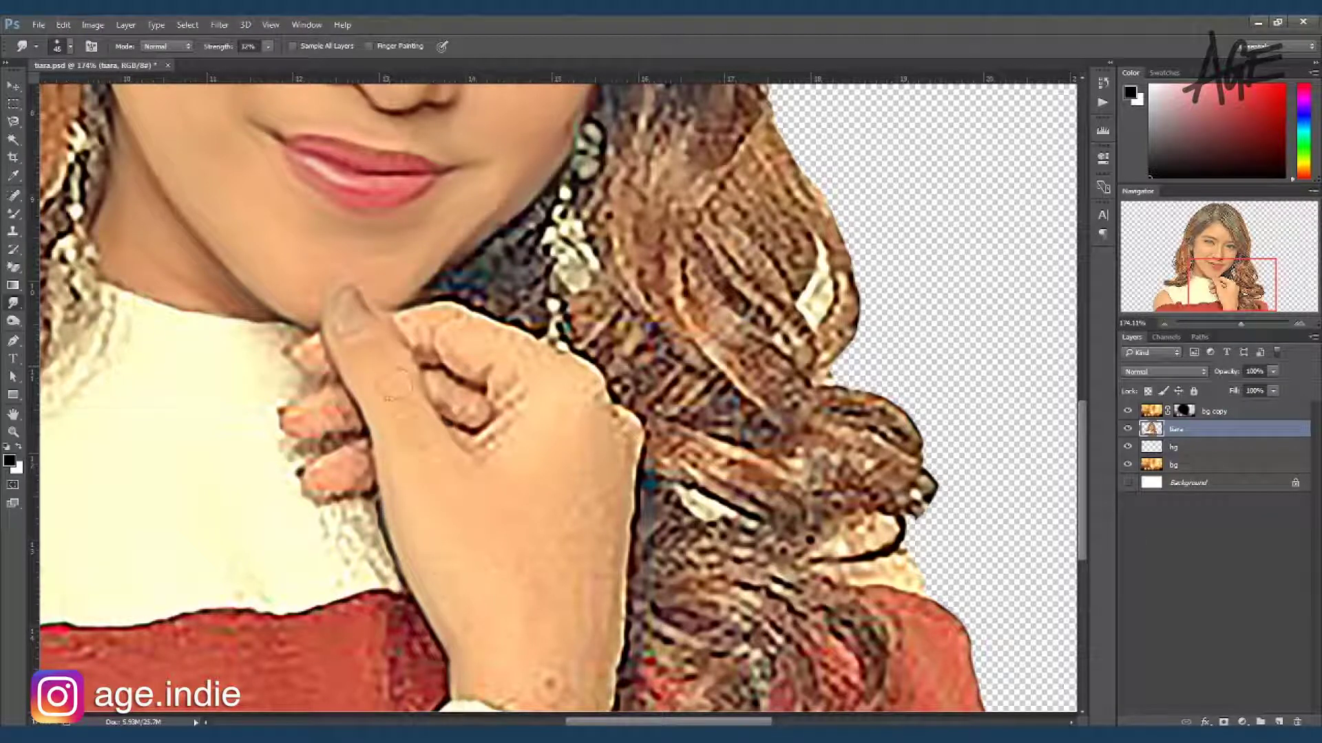
pyautogui.scroll(-3, 551, 564)
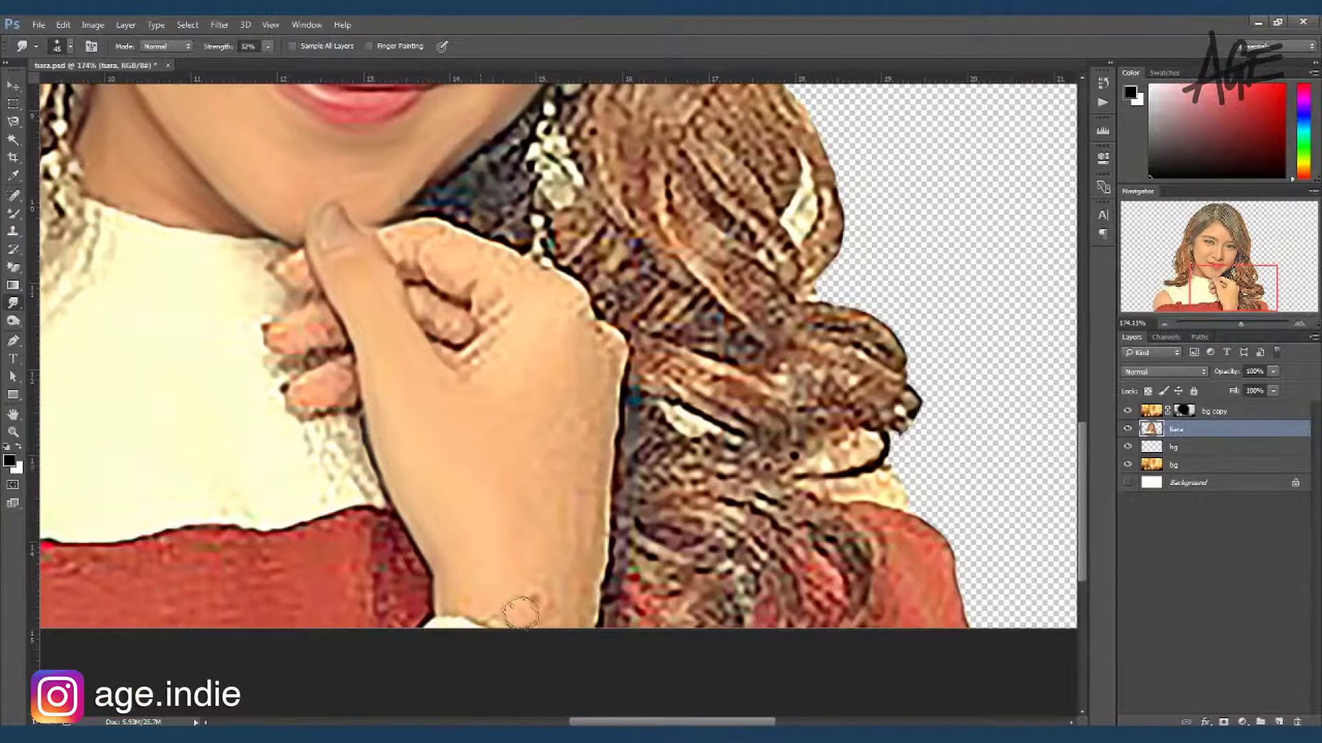
pyautogui.moveTo(530, 598); pyautogui.dragTo(542, 580)
pyautogui.press('[')
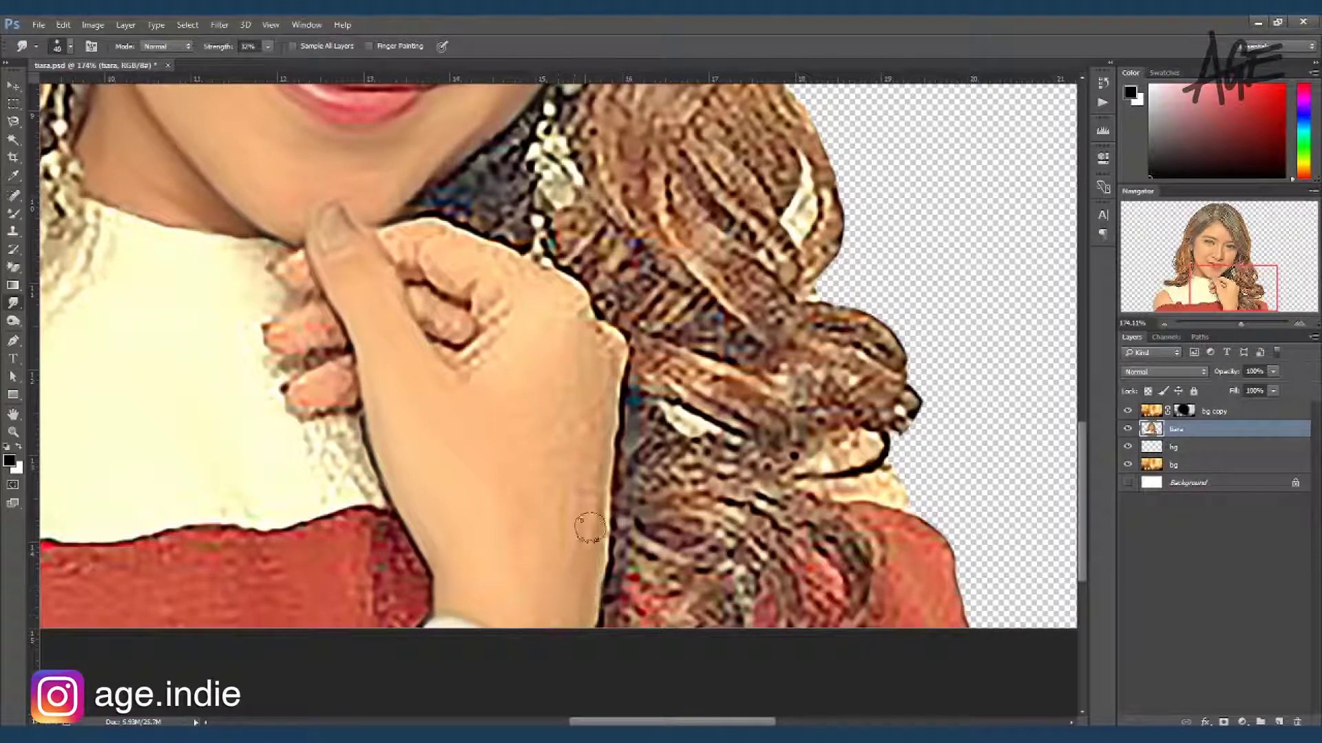
pyautogui.press(']')
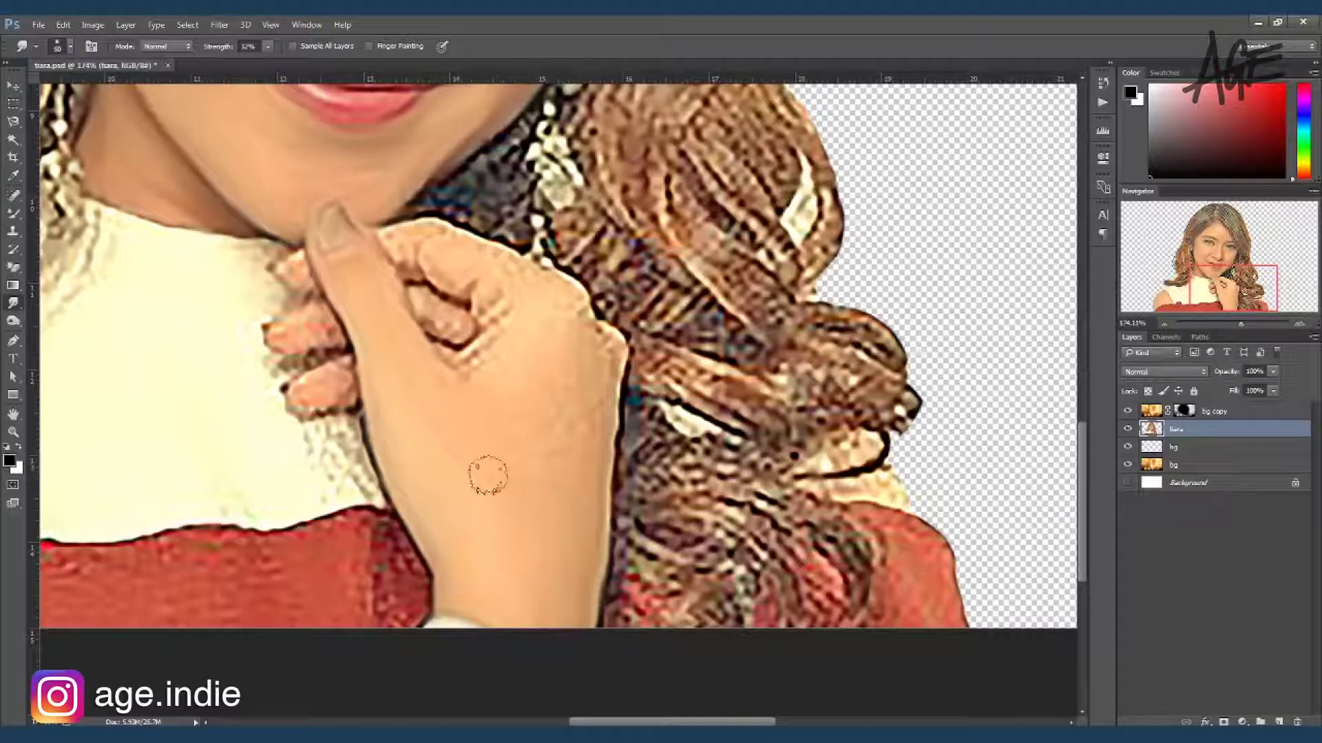
pyautogui.press('[')
pyautogui.moveTo(601, 437)
pyautogui.mouseDown()
pyautogui.moveTo(610, 341)
pyautogui.moveTo(604, 355)
pyautogui.mouseUp()
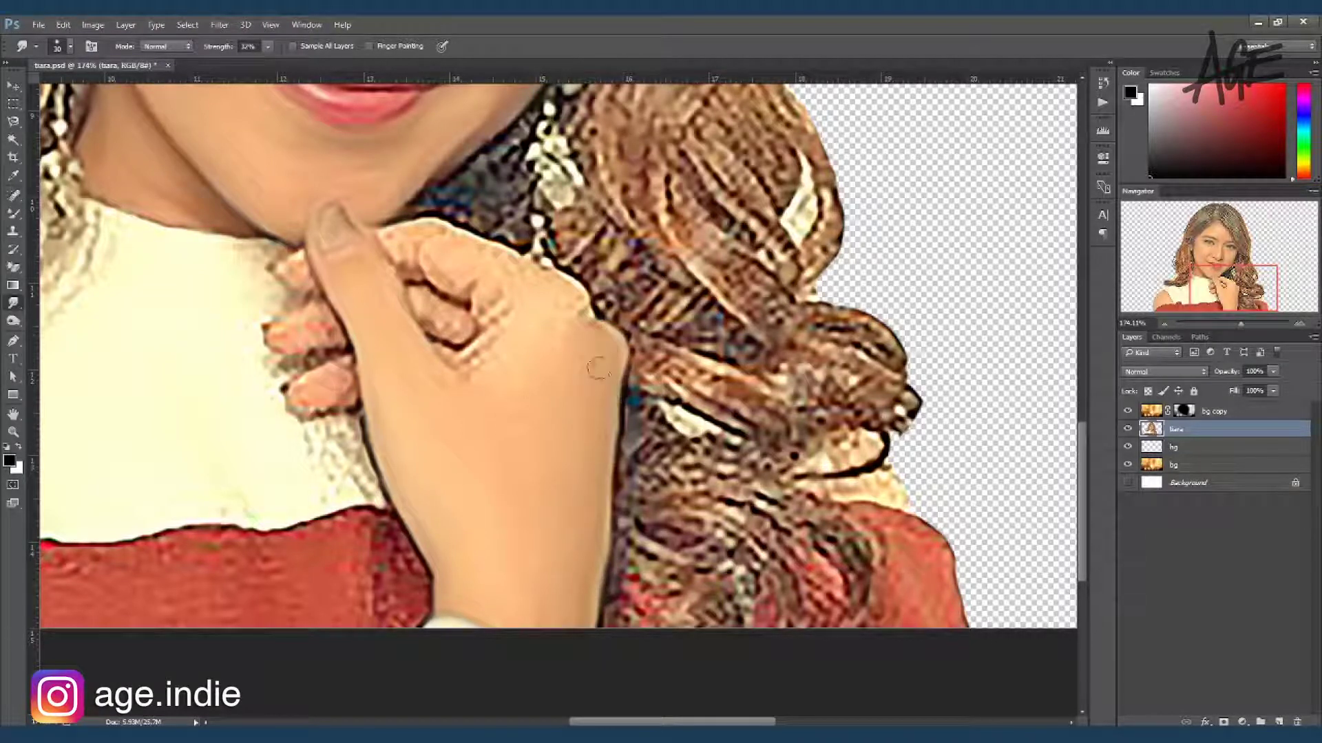
pyautogui.moveTo(455, 361); pyautogui.dragTo(507, 338)
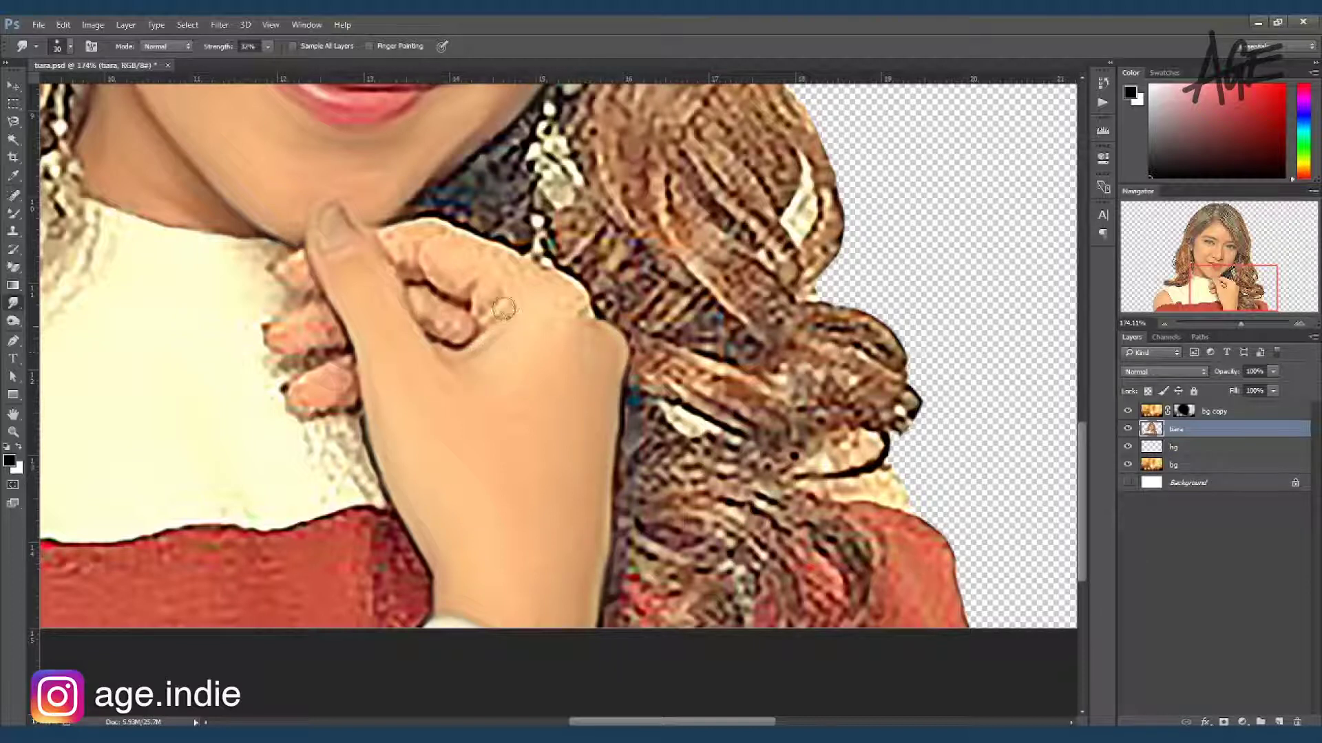
# Soften the knuckle shading, fingertip edge and reddish fingernail into even skin tone
pyautogui.moveTo(525, 260)
pyautogui.mouseDown()
pyautogui.moveTo(484, 294)
pyautogui.moveTo(437, 281)
pyautogui.mouseUp()
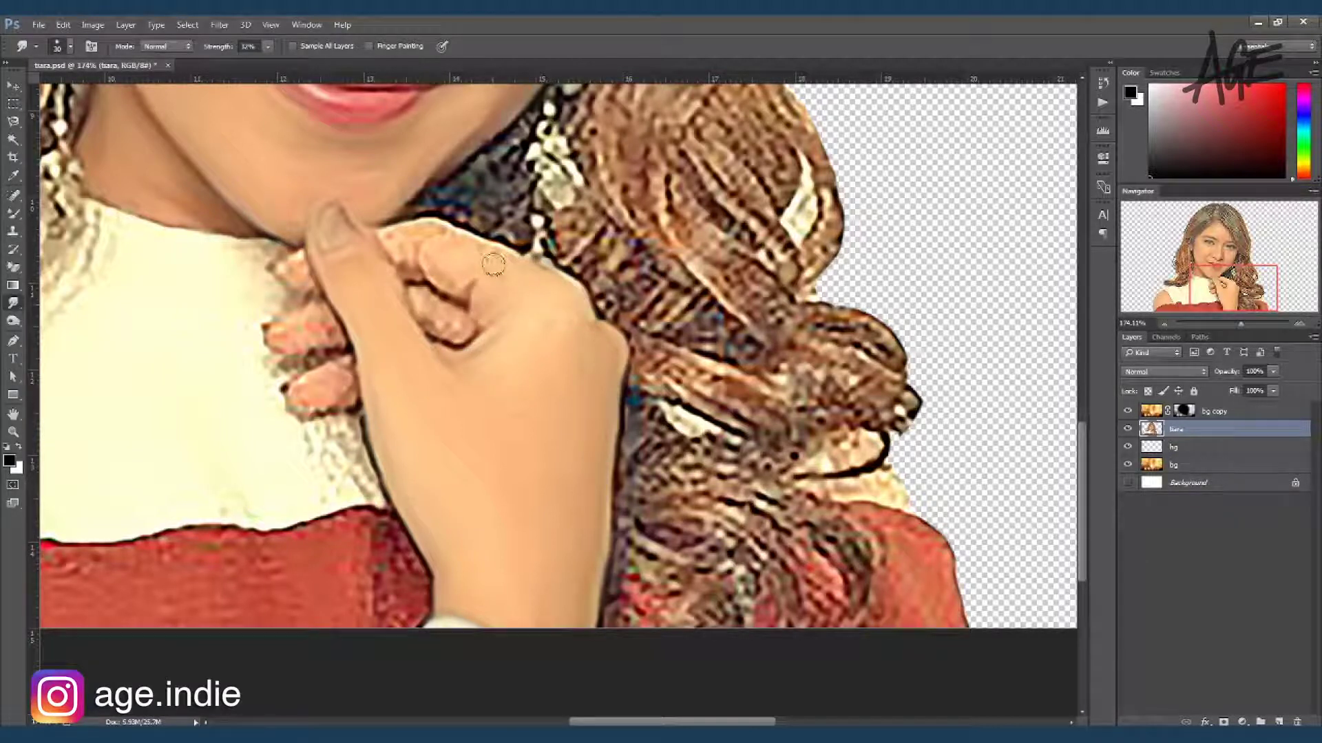
pyautogui.moveTo(465, 238)
pyautogui.mouseDown()
pyautogui.moveTo(413, 241)
pyautogui.moveTo(372, 221)
pyautogui.mouseUp()
pyautogui.moveTo(446, 307)
pyautogui.mouseDown()
pyautogui.moveTo(448, 320)
pyautogui.moveTo(487, 331)
pyautogui.mouseUp()
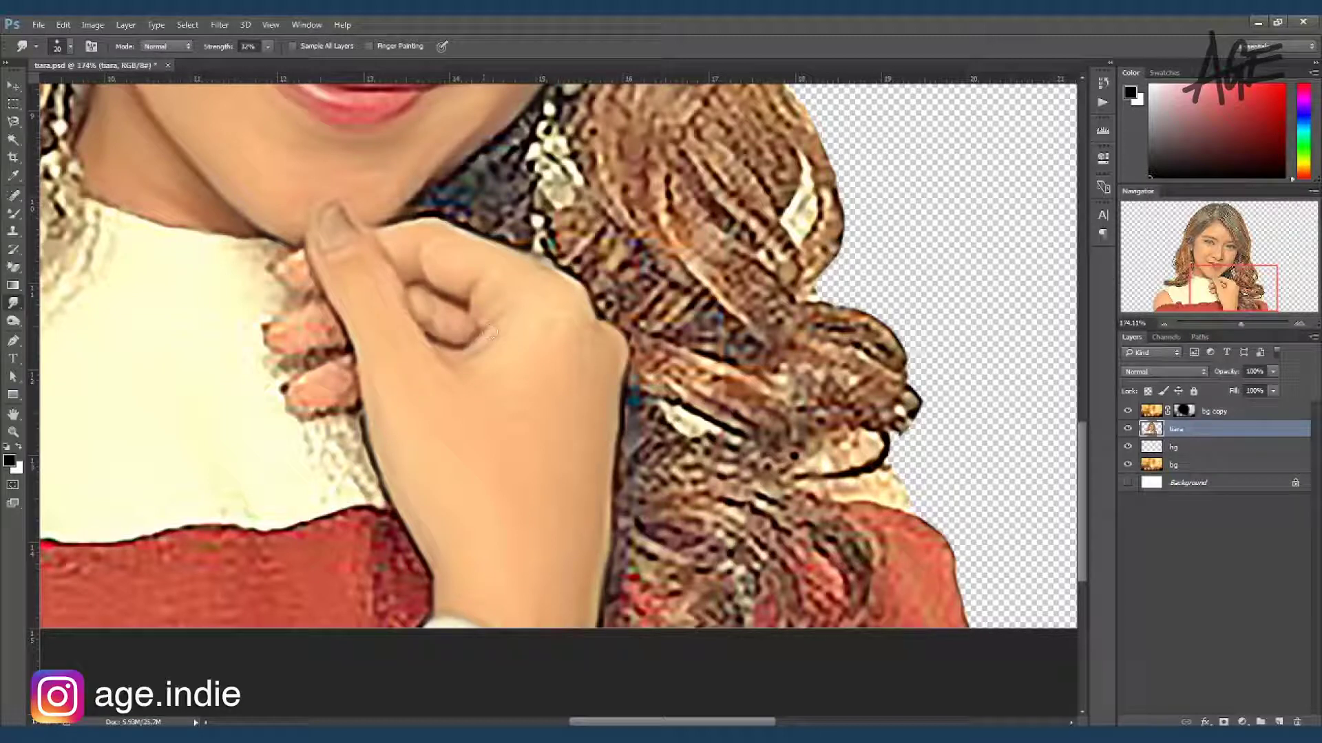
pyautogui.moveTo(272, 334); pyautogui.dragTo(324, 324)
pyautogui.moveTo(292, 262); pyautogui.dragTo(311, 296)
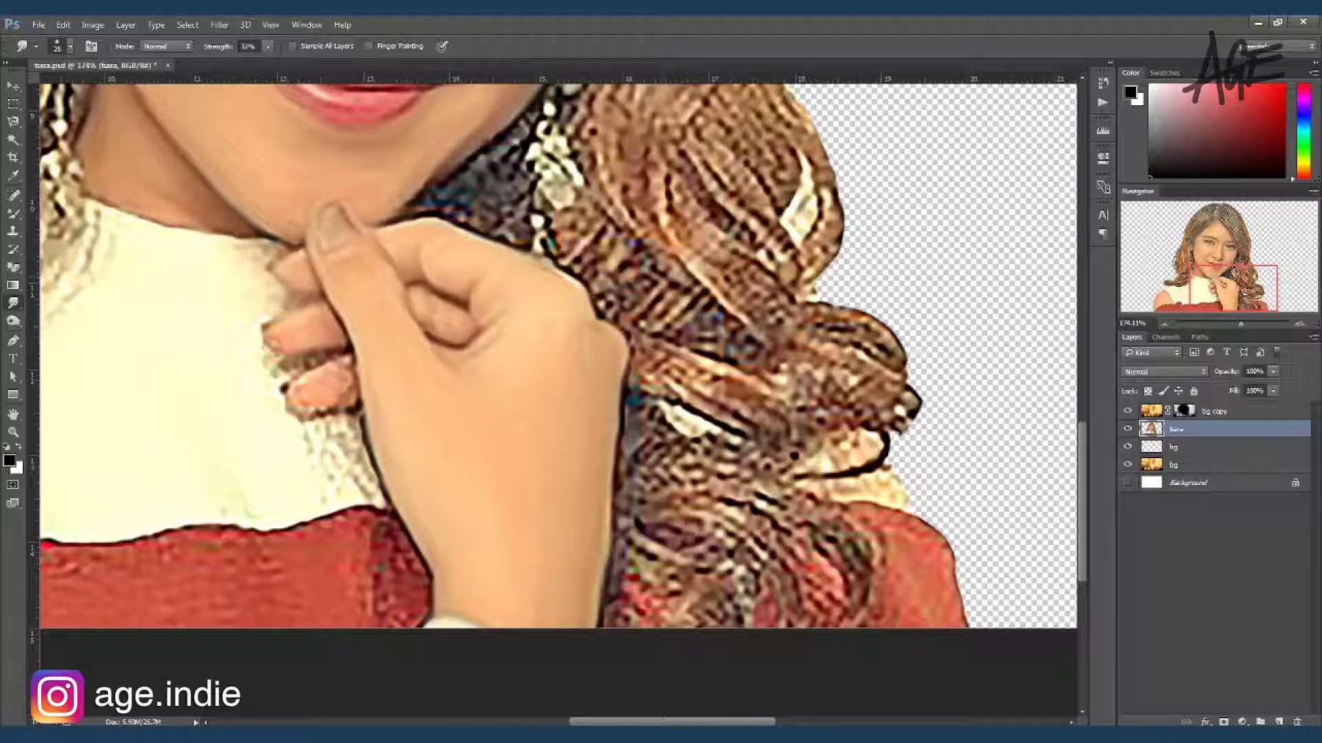
pyautogui.moveTo(341, 382)
pyautogui.mouseDown()
pyautogui.moveTo(317, 413)
pyautogui.moveTo(289, 392)
pyautogui.moveTo(345, 407)
pyautogui.moveTo(355, 384)
pyautogui.moveTo(542, 370)
pyautogui.mouseUp()
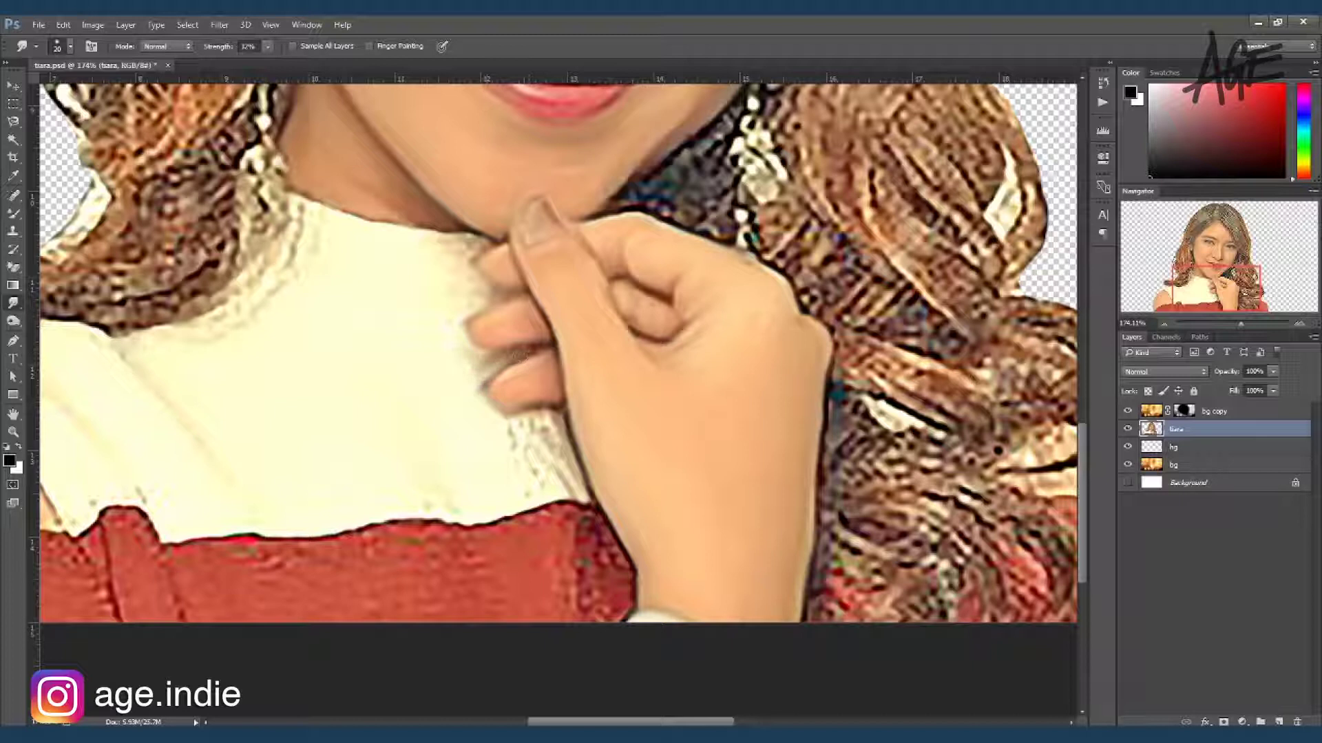
# Smooth the grey shading below the fingers and the grainy lace collar edge above the red dress
pyautogui.moveTo(455, 348)
pyautogui.mouseDown()
pyautogui.moveTo(475, 371)
pyautogui.moveTo(482, 296)
pyautogui.moveTo(454, 344)
pyautogui.mouseUp()
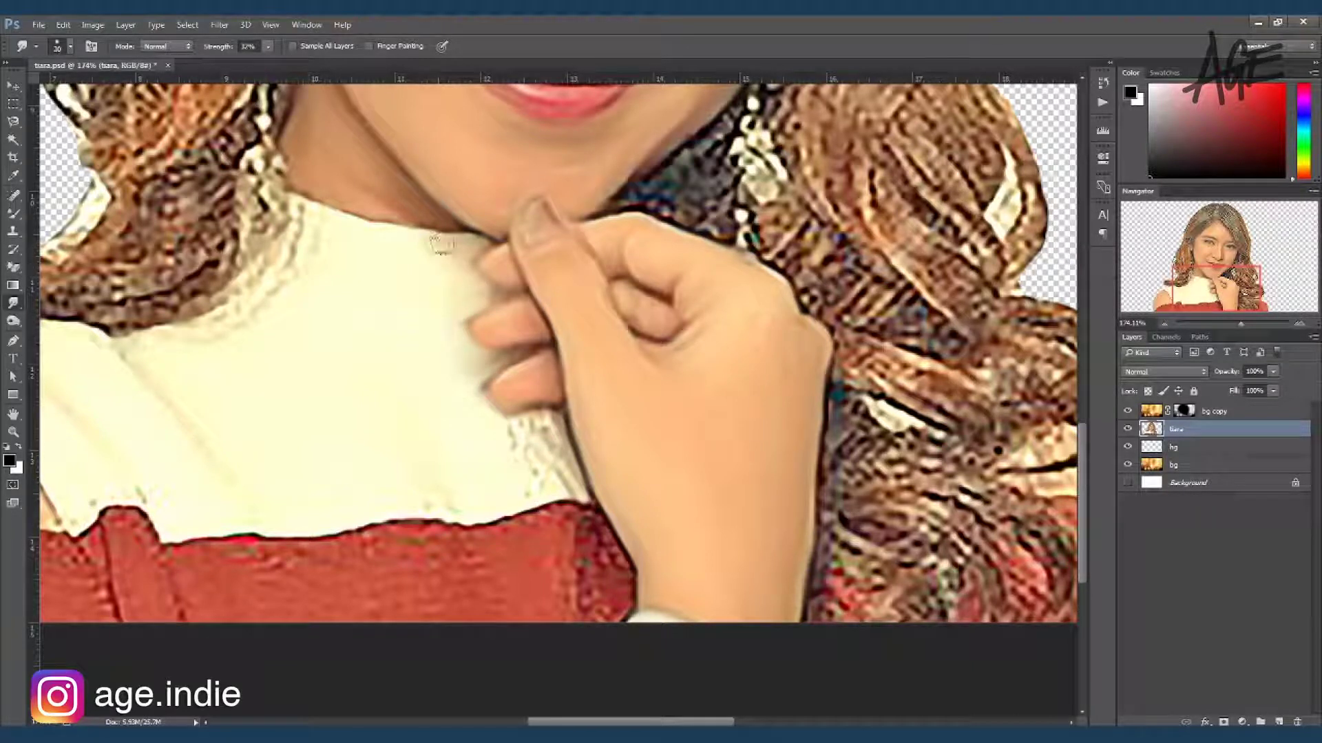
pyautogui.moveTo(475, 250); pyautogui.dragTo(397, 243)
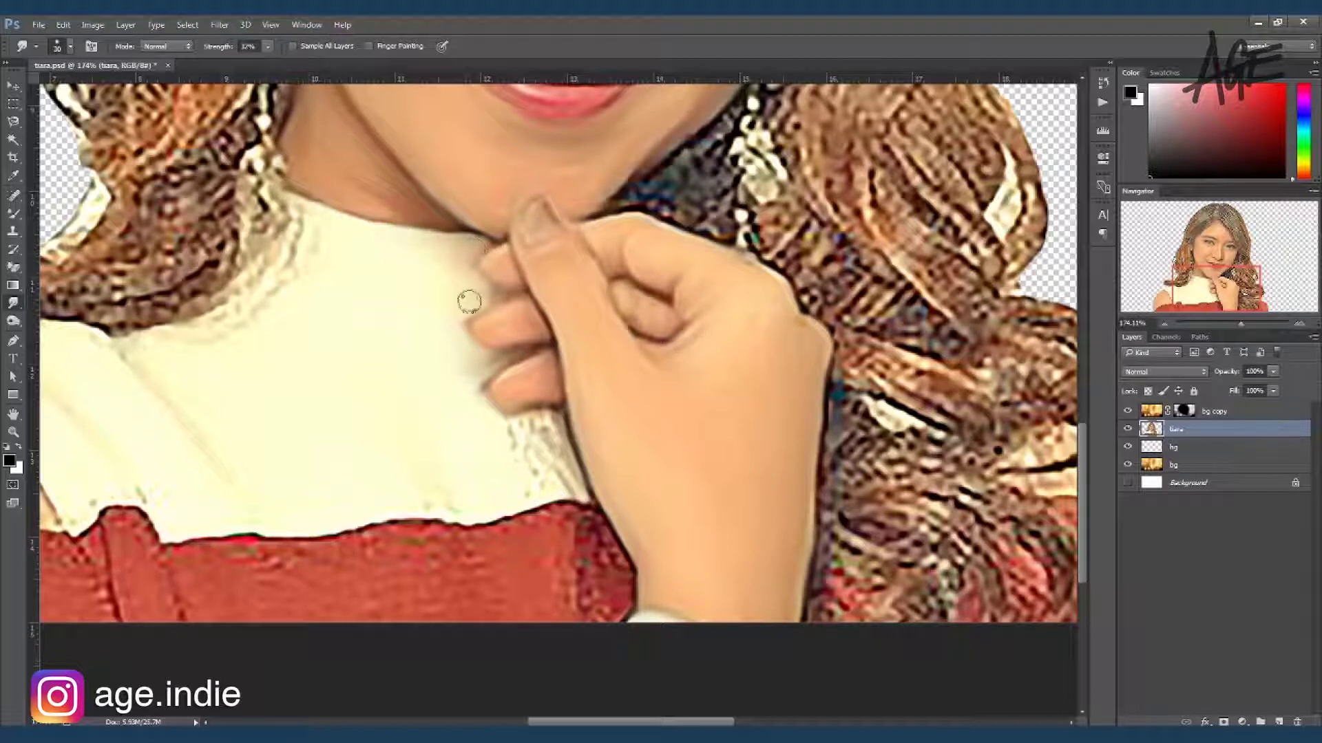
pyautogui.moveTo(506, 418)
pyautogui.mouseDown()
pyautogui.moveTo(551, 448)
pyautogui.moveTo(571, 499)
pyautogui.mouseUp()
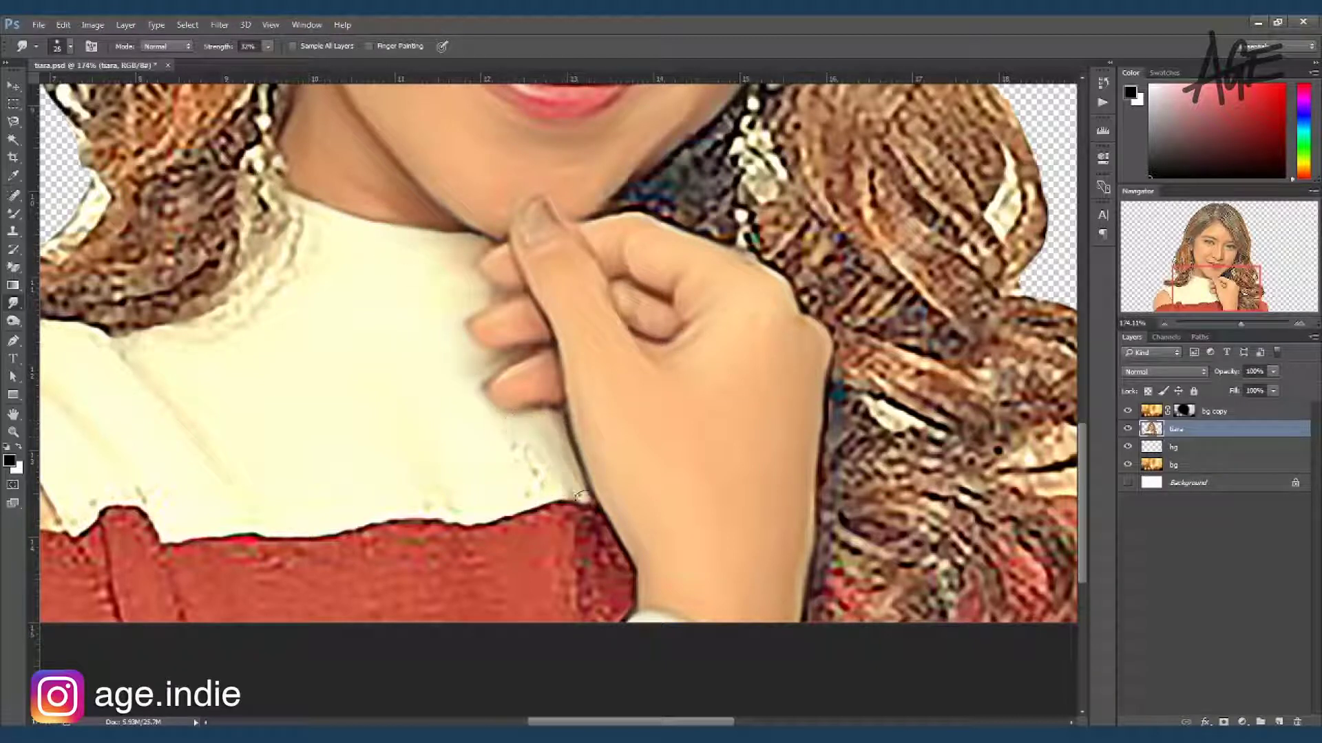
pyautogui.moveTo(523, 447); pyautogui.dragTo(455, 513)
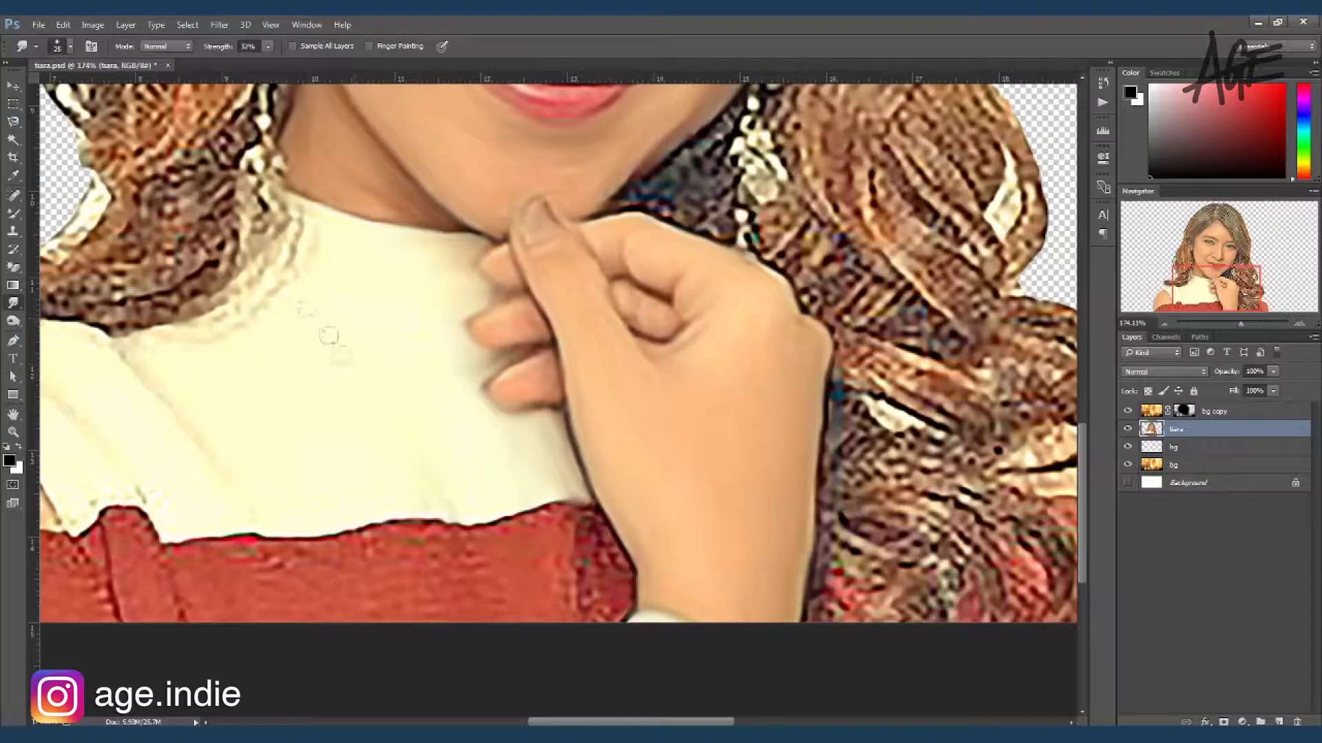
# Smudge the collar's dotted upper edge toward the neck and down its left side, then enlarge the brush
pyautogui.scroll(-3, 605, 360)
pyautogui.scroll(-1, 640, 323)
pyautogui.scroll(-1, 674, 282)
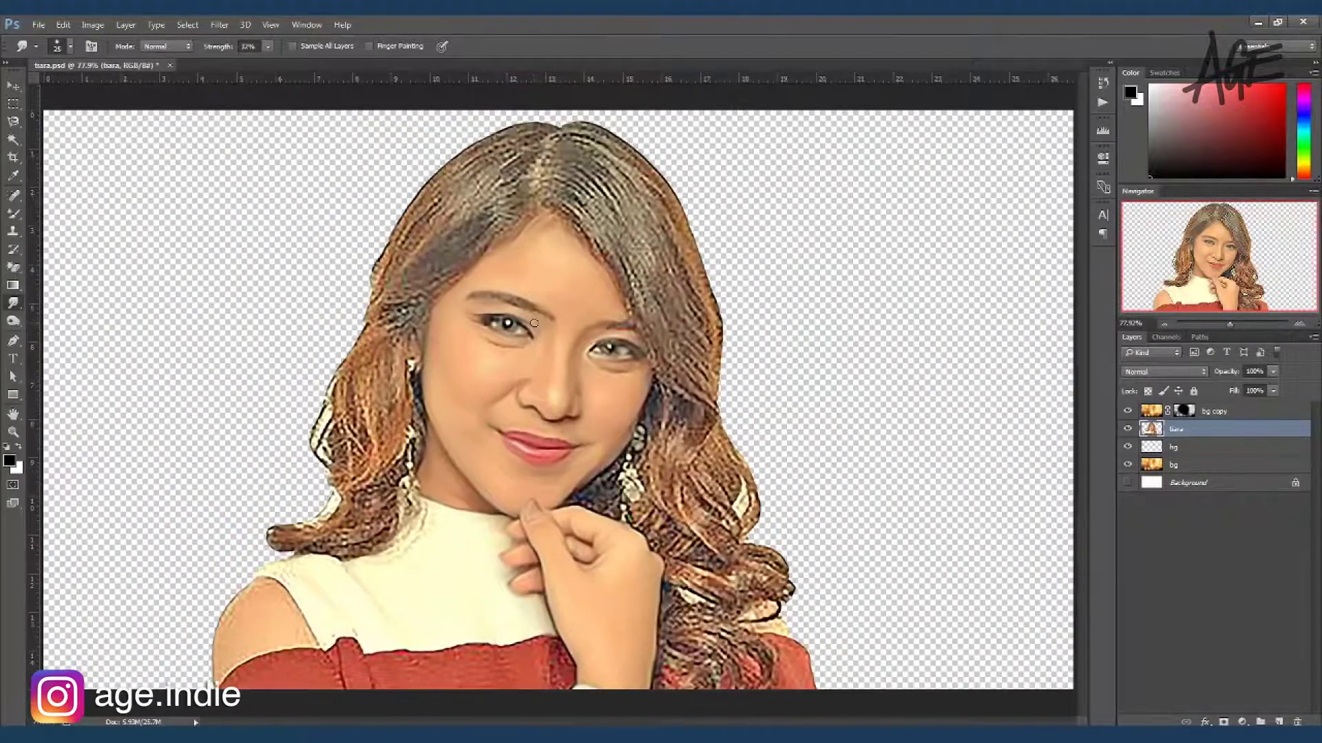
pyautogui.scroll(1, 526, 500)
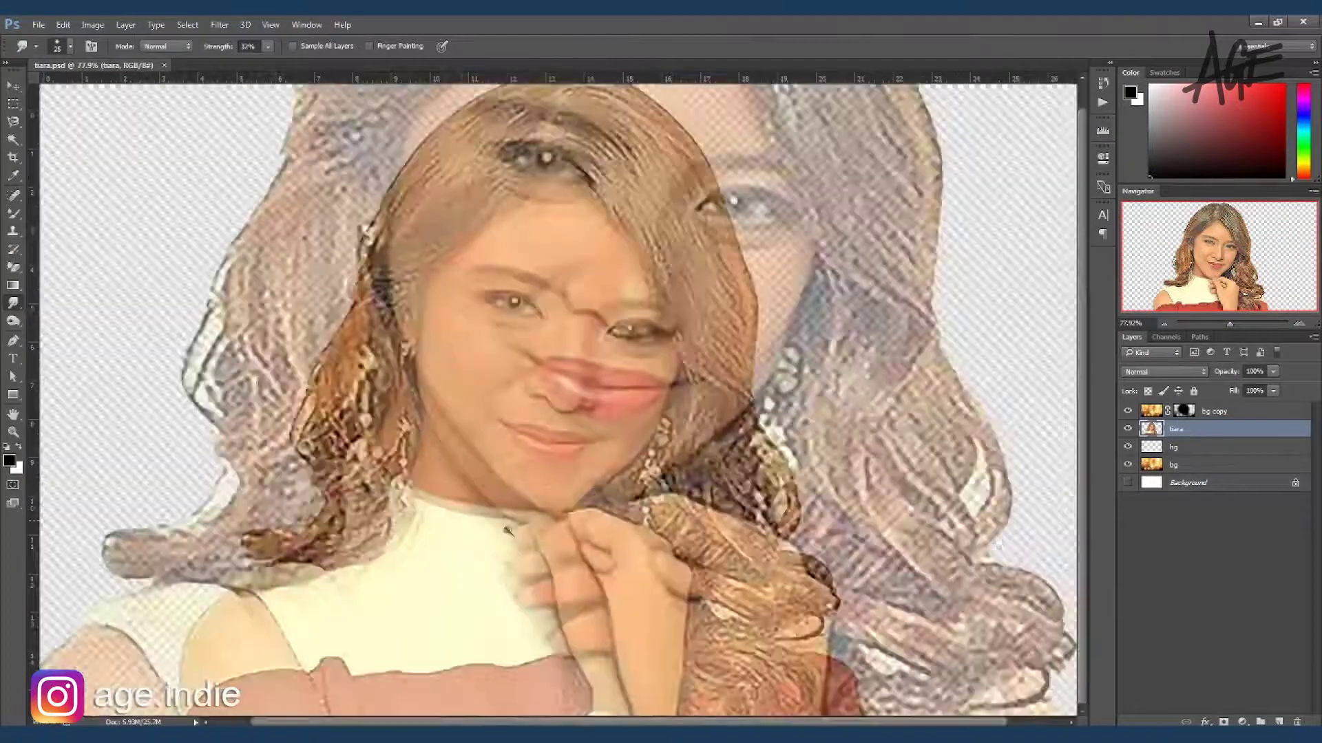
pyautogui.scroll(2, 482, 413)
pyautogui.scroll(1, 431, 316)
pyautogui.scroll(1, 441, 303)
pyautogui.moveTo(458, 273); pyautogui.dragTo(464, 141)
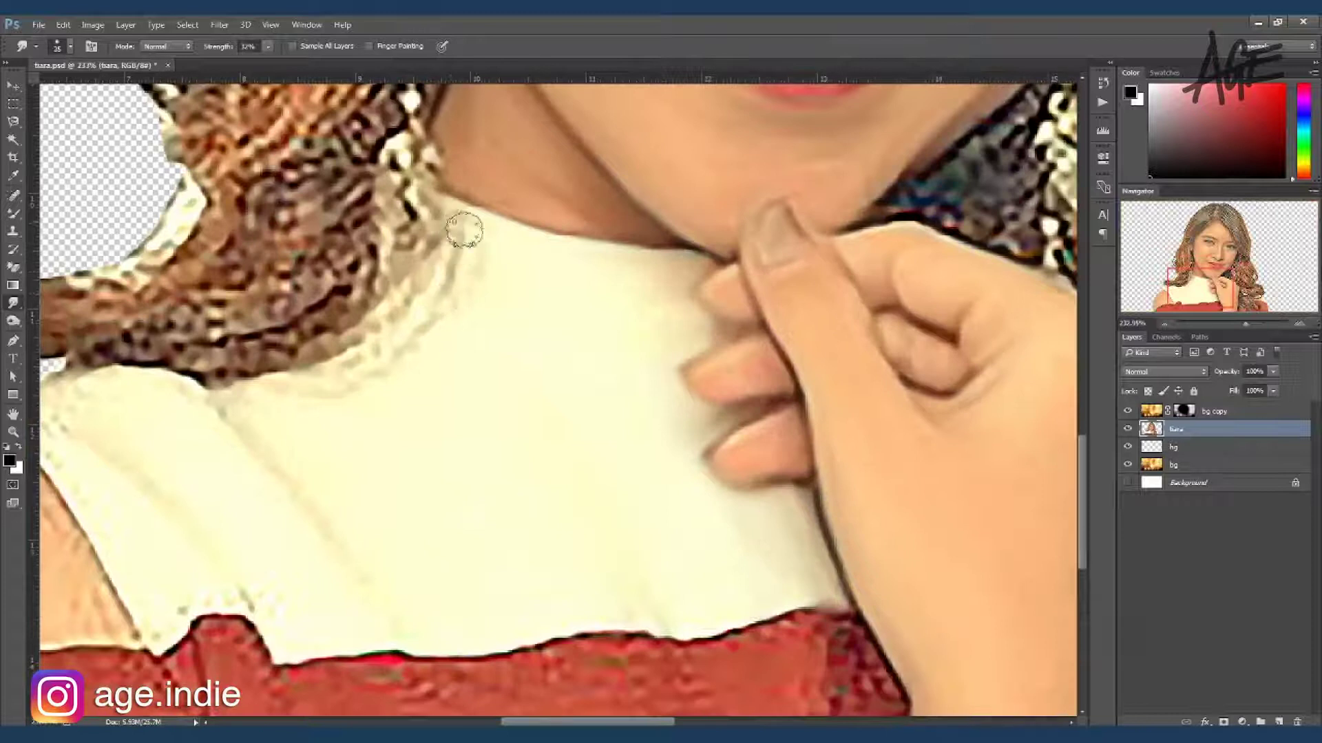
pyautogui.scroll(-2, 475, 227)
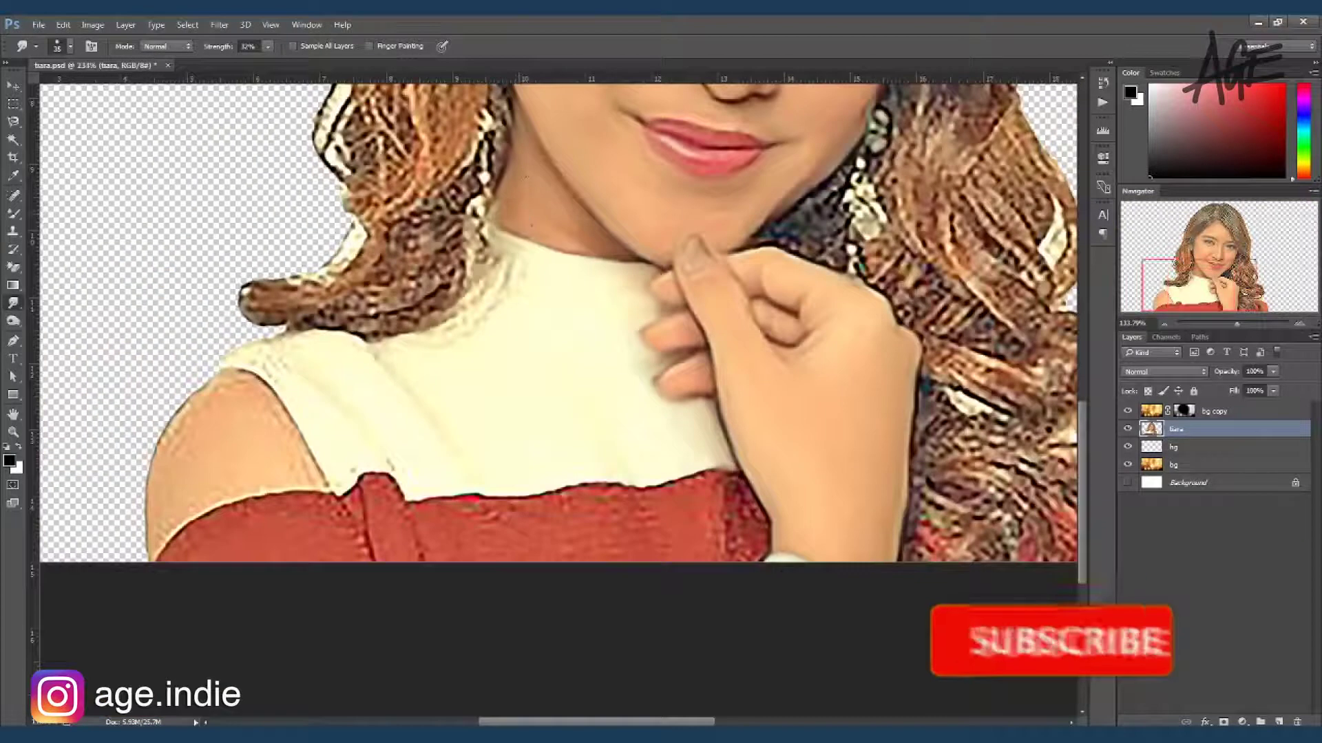
pyautogui.scroll(1, 484, 315)
pyautogui.moveTo(484, 315)
pyautogui.mouseDown()
pyautogui.moveTo(411, 406)
pyautogui.moveTo(366, 413)
pyautogui.mouseUp()
pyautogui.press(']')
pyautogui.press(']')
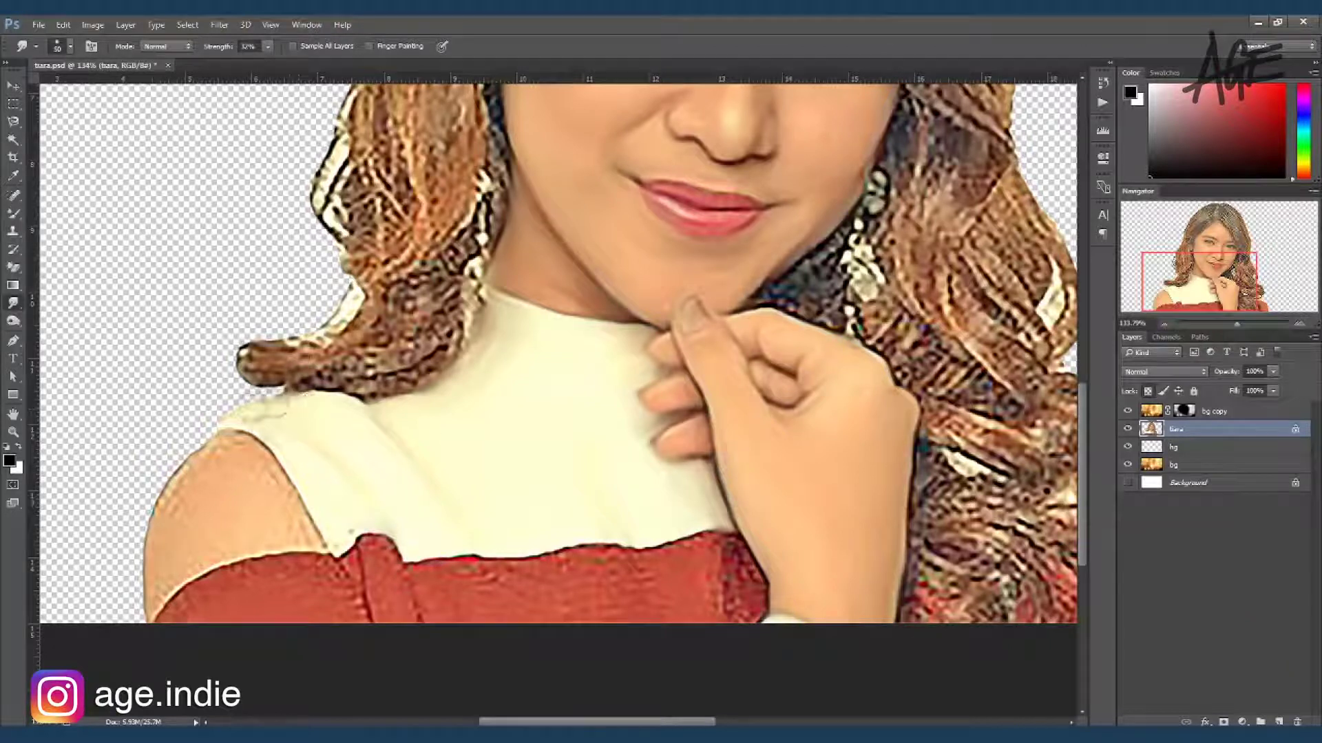
# Blend the left shoulder's skin tone and its edges against the collar and red fabric
pyautogui.moveTo(258, 441); pyautogui.dragTo(344, 541)
pyautogui.moveTo(243, 457); pyautogui.dragTo(301, 515)
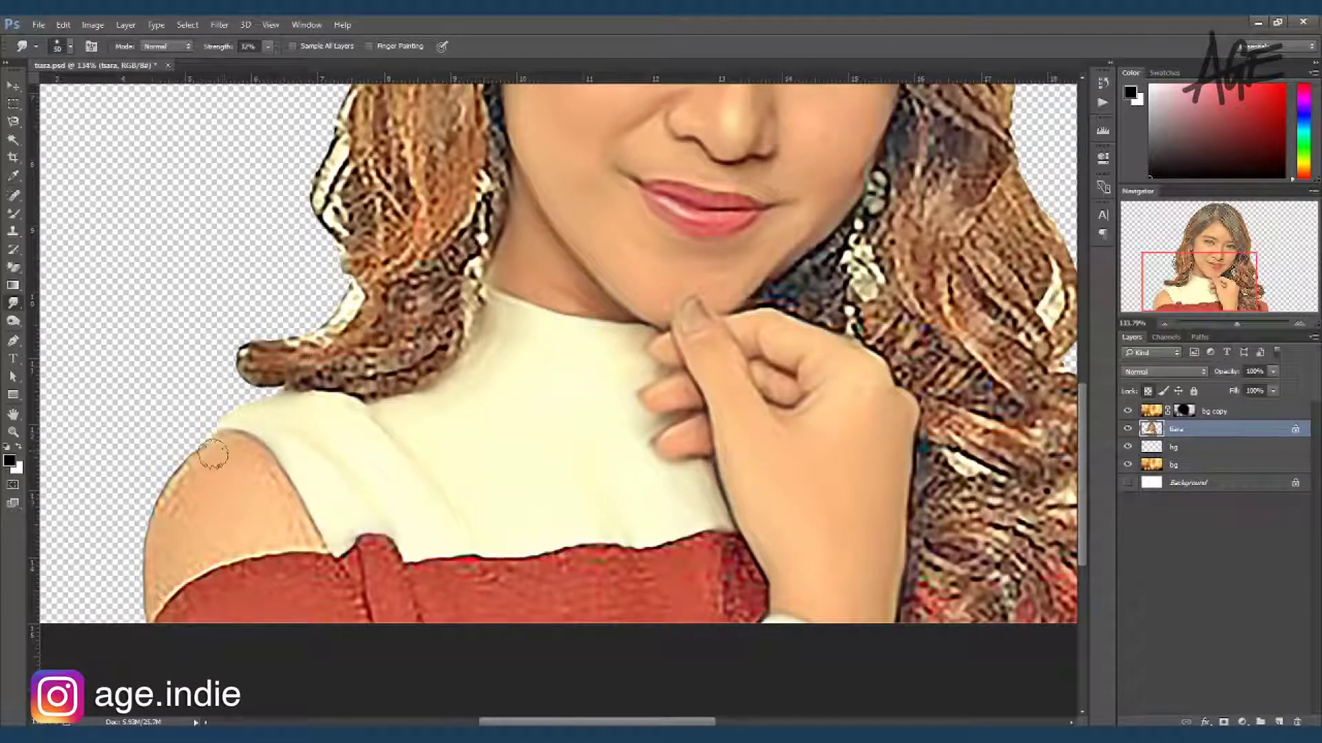
pyautogui.press('[')
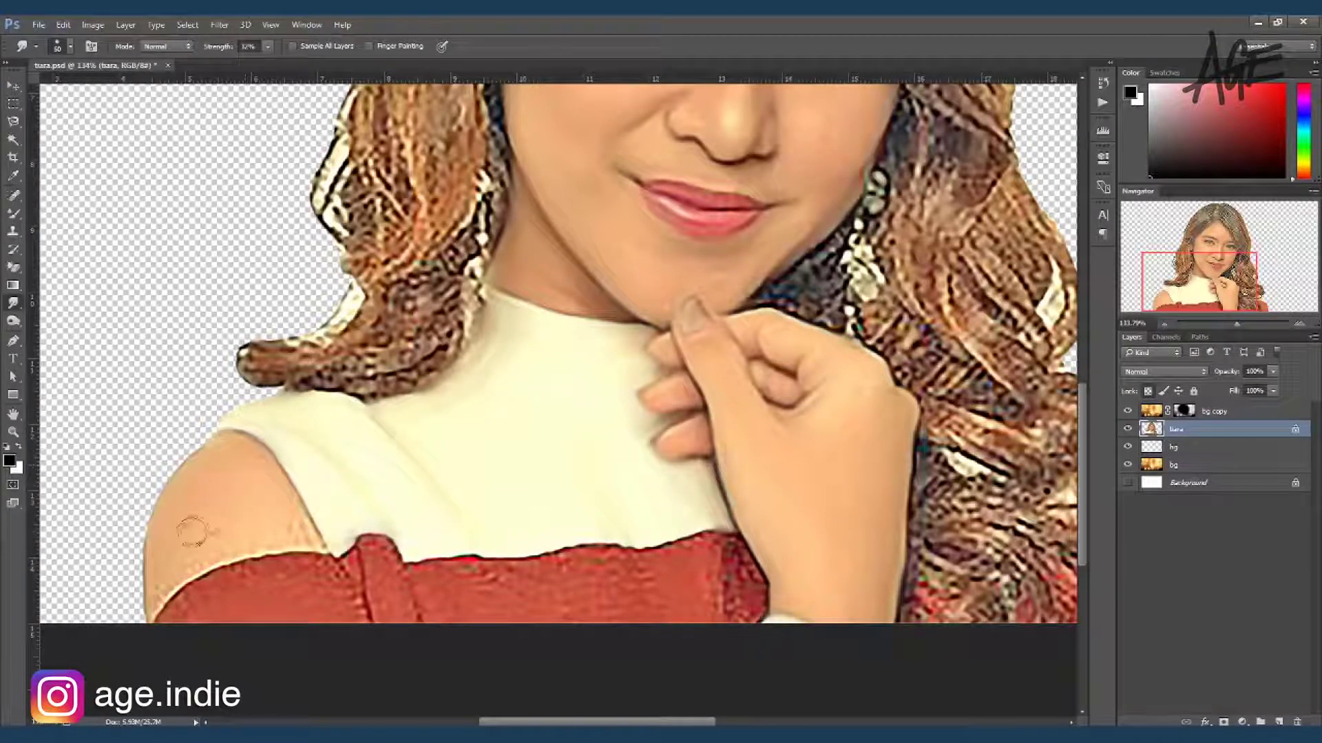
pyautogui.moveTo(300, 515)
pyautogui.mouseDown()
pyautogui.moveTo(173, 574)
pyautogui.moveTo(309, 542)
pyautogui.mouseUp()
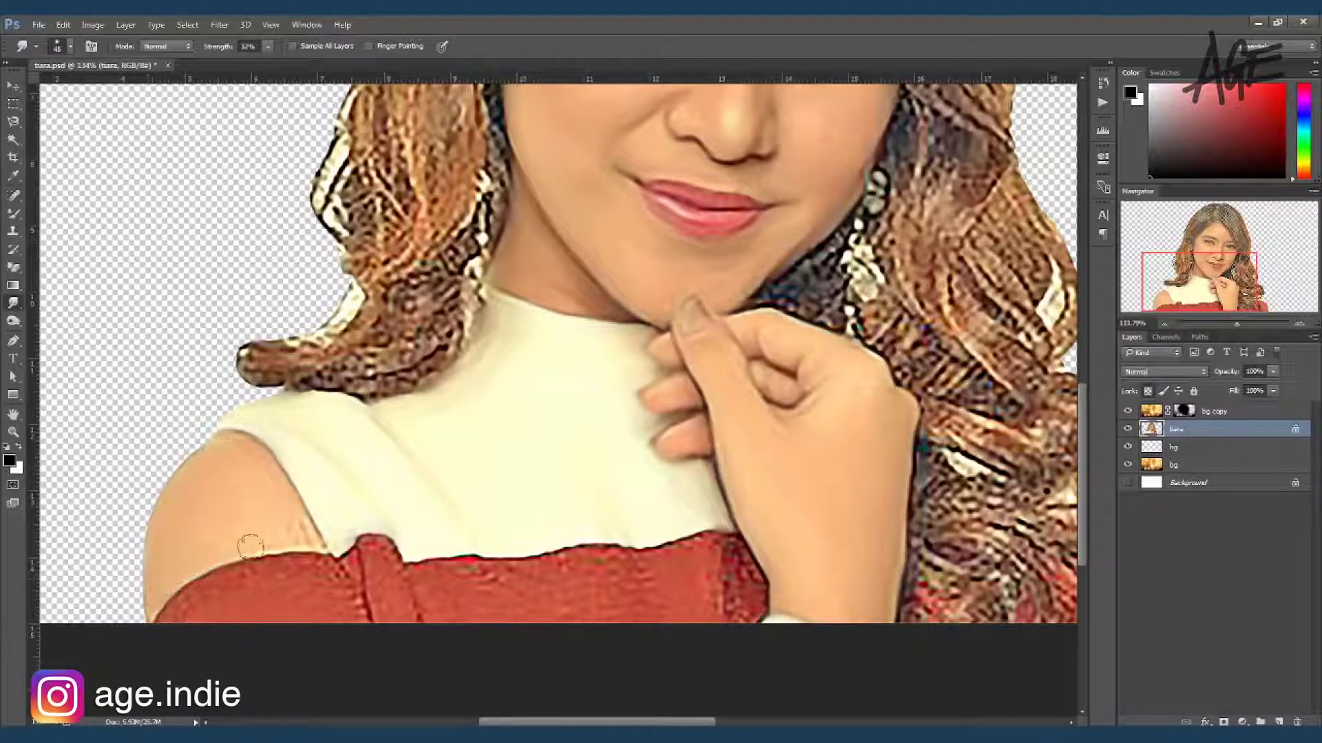
pyautogui.moveTo(212, 469)
pyautogui.mouseDown()
pyautogui.moveTo(280, 531)
pyautogui.moveTo(296, 481)
pyautogui.mouseUp()
# Smooth the red fabric's top edge, removing its white fringe and dark speckles
pyautogui.moveTo(264, 577); pyautogui.dragTo(164, 605)
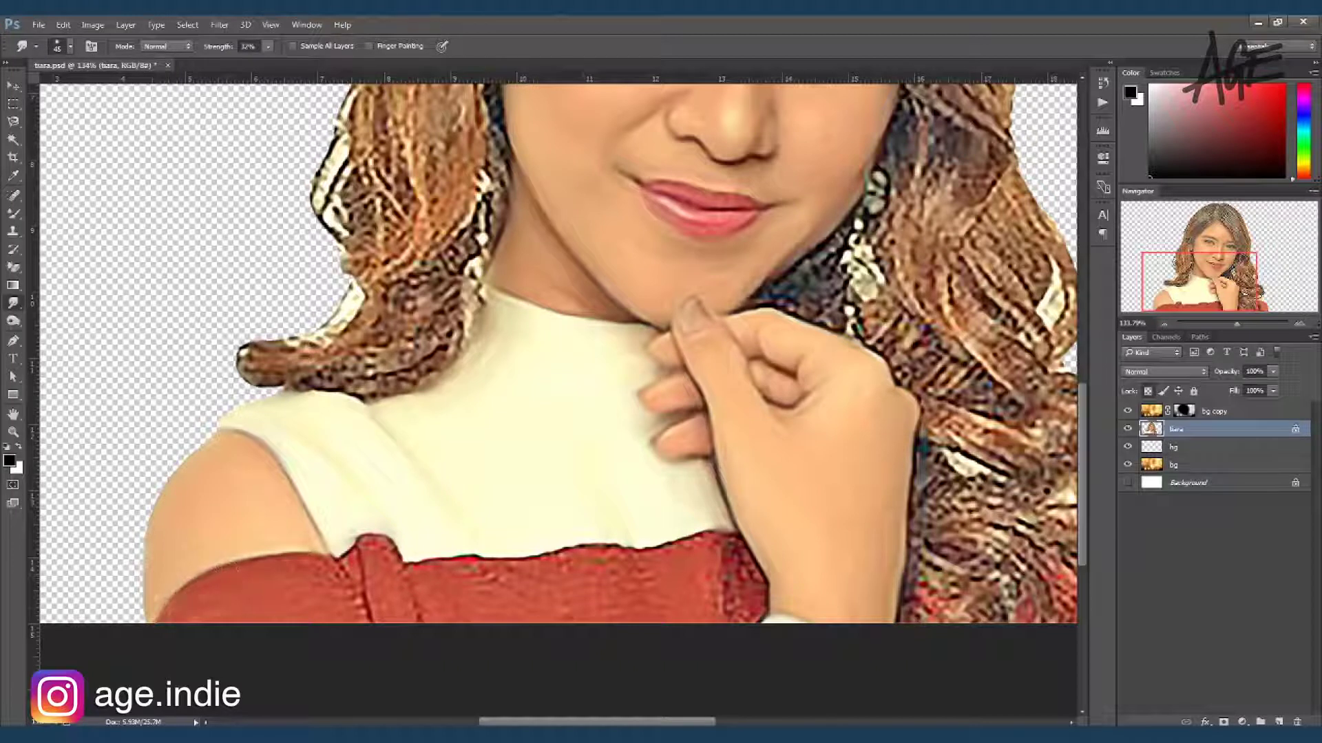
pyautogui.moveTo(356, 584); pyautogui.dragTo(361, 620)
pyautogui.moveTo(352, 566)
pyautogui.mouseDown()
pyautogui.moveTo(354, 551)
pyautogui.moveTo(398, 542)
pyautogui.moveTo(377, 549)
pyautogui.mouseUp()
pyautogui.moveTo(352, 612); pyautogui.dragTo(443, 611)
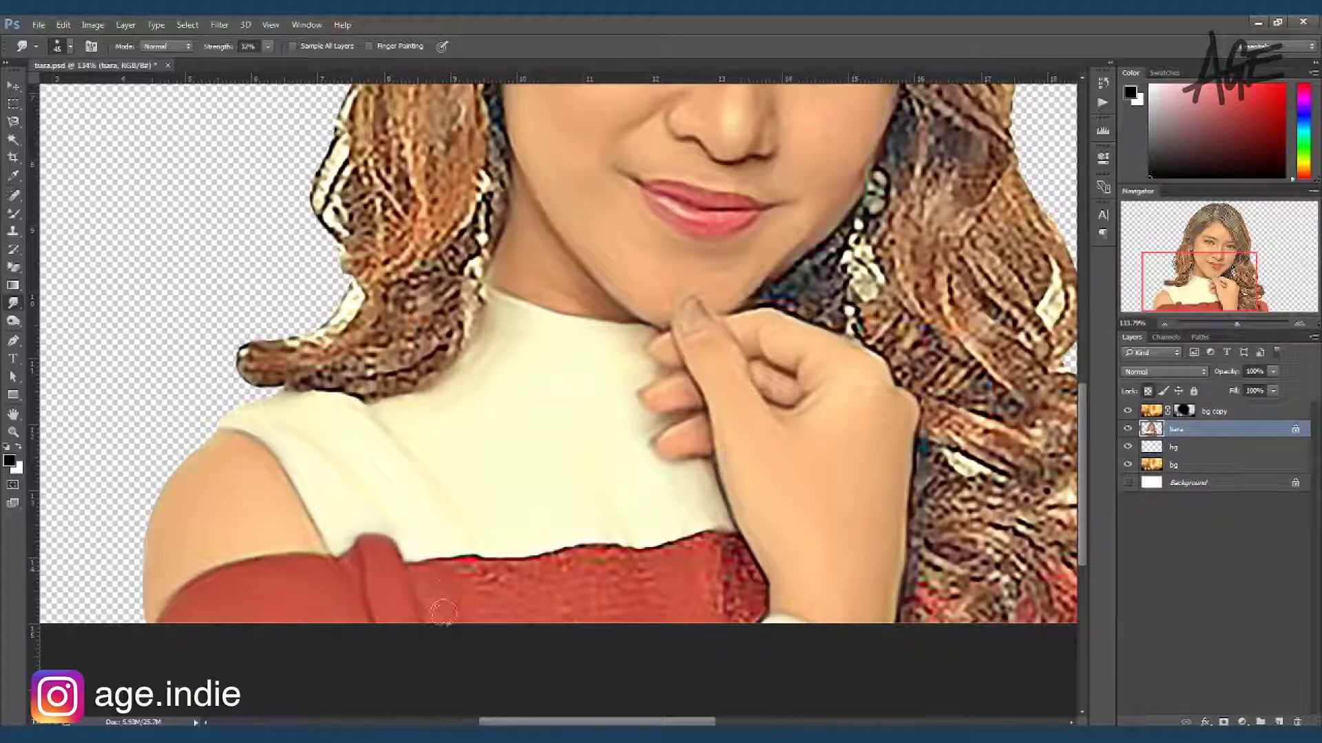
pyautogui.press(']')
pyautogui.moveTo(492, 567)
pyautogui.mouseDown()
pyautogui.moveTo(451, 581)
pyautogui.moveTo(571, 551)
pyautogui.moveTo(441, 558)
pyautogui.mouseUp()
pyautogui.moveTo(650, 575)
pyautogui.mouseDown()
pyautogui.moveTo(610, 564)
pyautogui.moveTo(716, 547)
pyautogui.moveTo(757, 578)
pyautogui.moveTo(736, 606)
pyautogui.moveTo(720, 572)
pyautogui.mouseUp()
# Smooth the dark outline of the lower hair curl and the right shoulder's red fabric
pyautogui.press('[')
pyautogui.press('[')
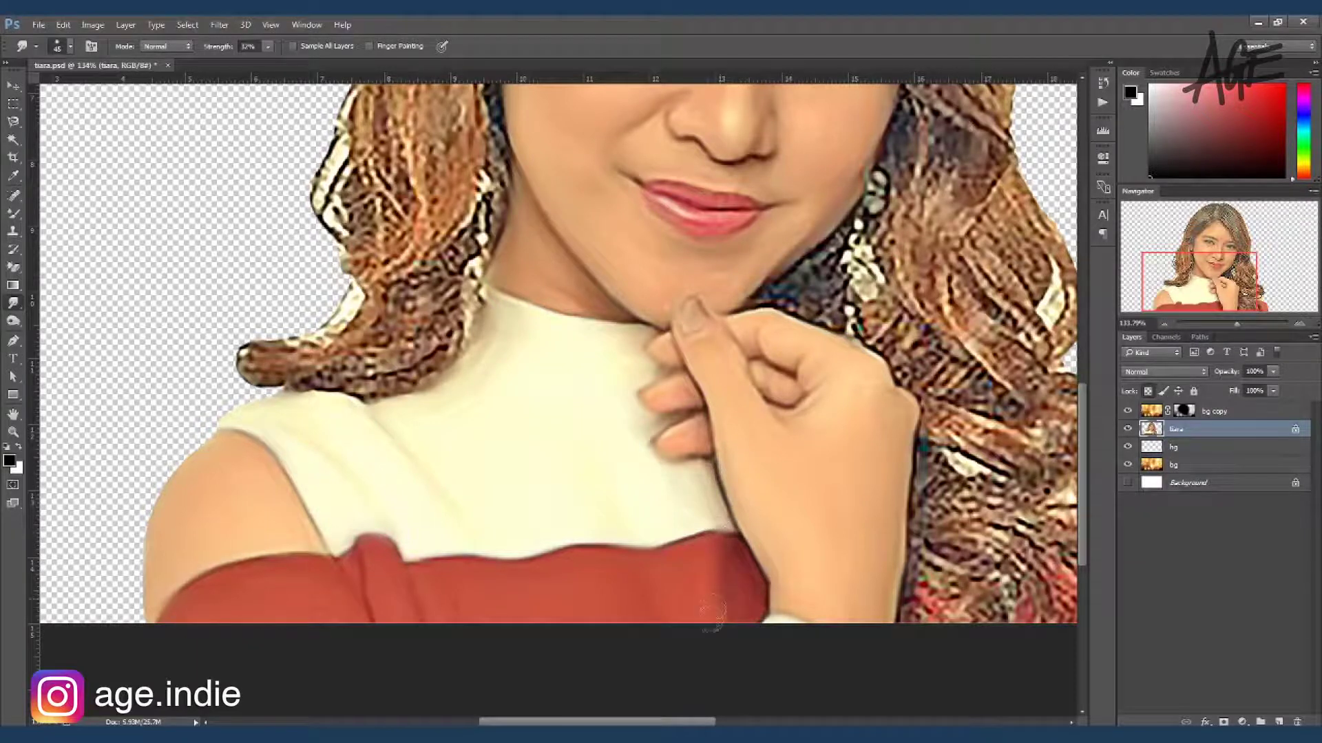
pyautogui.moveTo(791, 593); pyautogui.dragTo(502, 605)
pyautogui.moveTo(772, 498)
pyautogui.mouseDown()
pyautogui.moveTo(798, 520)
pyautogui.moveTo(740, 523)
pyautogui.moveTo(795, 496)
pyautogui.moveTo(808, 535)
pyautogui.moveTo(788, 619)
pyautogui.moveTo(791, 565)
pyautogui.moveTo(857, 620)
pyautogui.moveTo(835, 570)
pyautogui.mouseUp()
pyautogui.press(']')
pyautogui.press(']')
pyautogui.press(']')
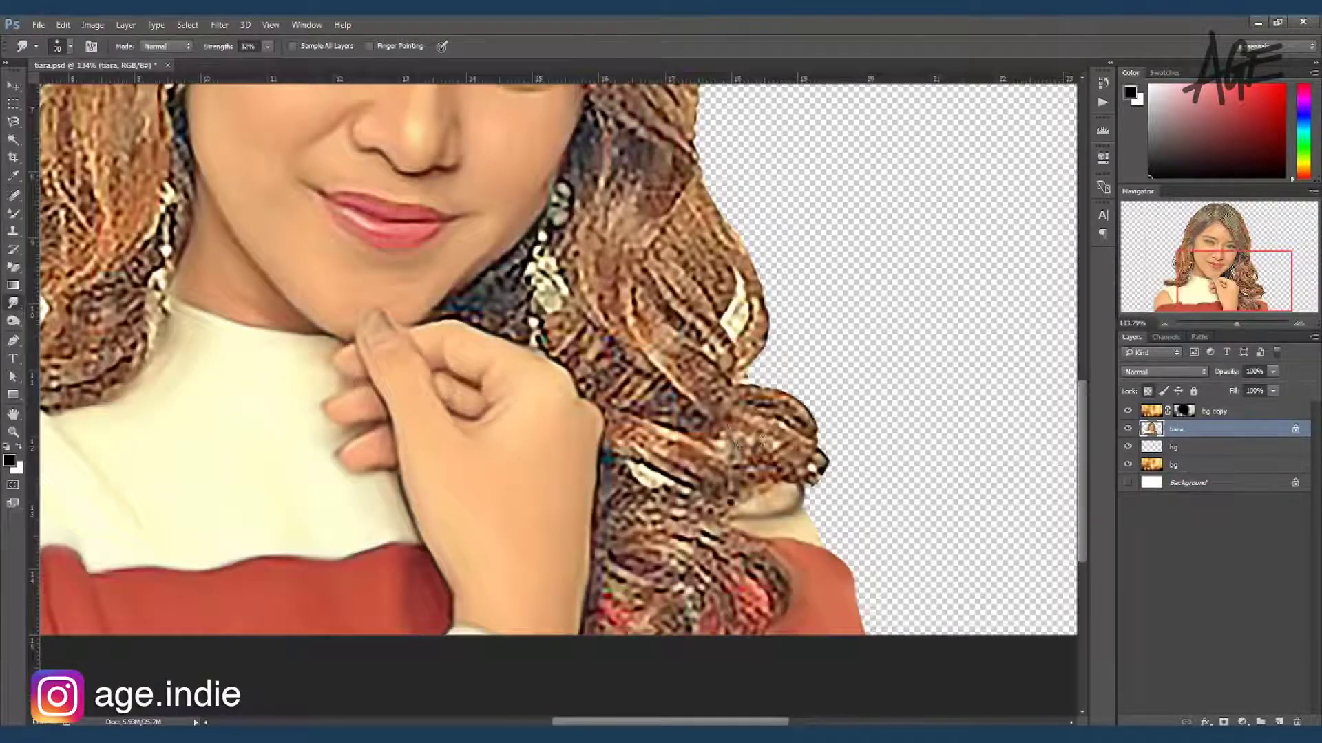
# Blend the speckled neck shadow between the chin and jawline into smooth dark shading
pyautogui.scroll(-3, 840, 586)
pyautogui.scroll(5, 598, 396)
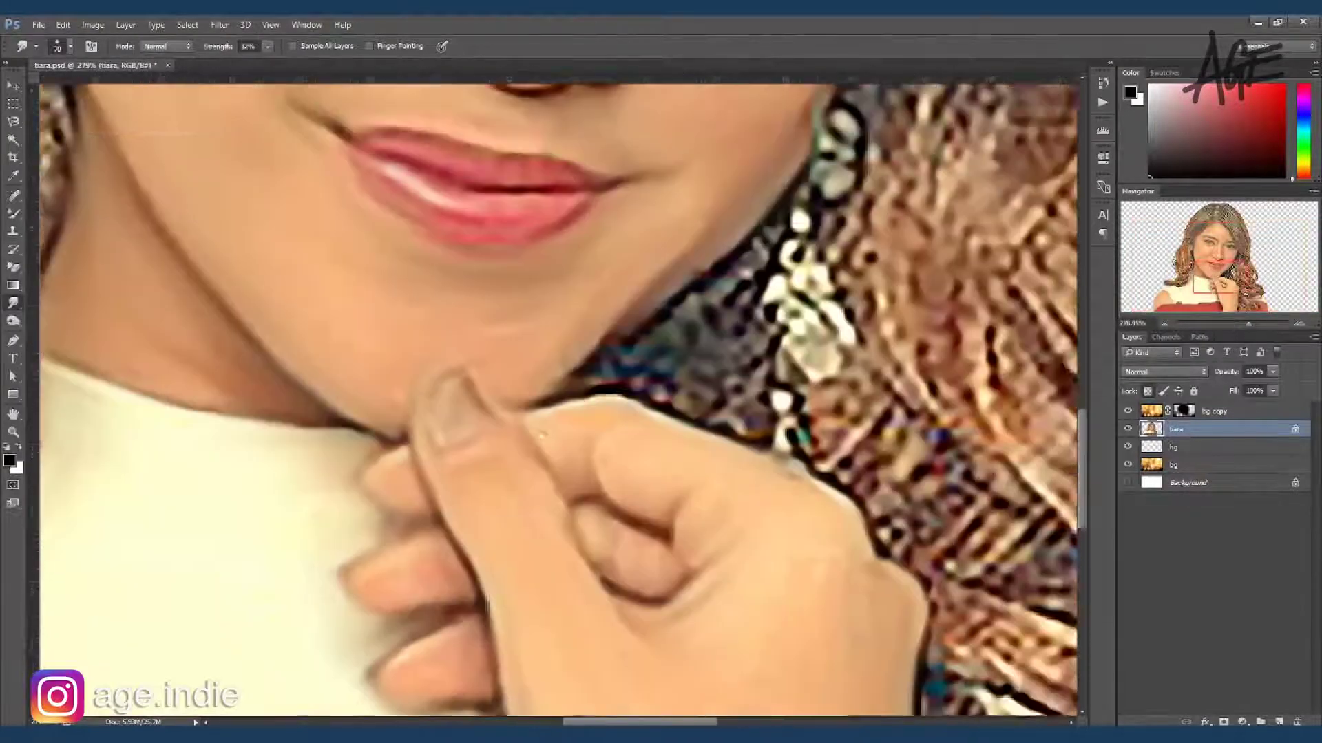
pyautogui.moveTo(547, 413)
pyautogui.mouseDown()
pyautogui.moveTo(499, 435)
pyautogui.moveTo(530, 416)
pyautogui.mouseUp()
pyautogui.press('[')
pyautogui.moveTo(596, 365)
pyautogui.mouseDown()
pyautogui.moveTo(643, 323)
pyautogui.moveTo(626, 386)
pyautogui.moveTo(634, 474)
pyautogui.moveTo(492, 437)
pyautogui.moveTo(585, 403)
pyautogui.moveTo(609, 455)
pyautogui.moveTo(560, 437)
pyautogui.moveTo(640, 465)
pyautogui.mouseUp()
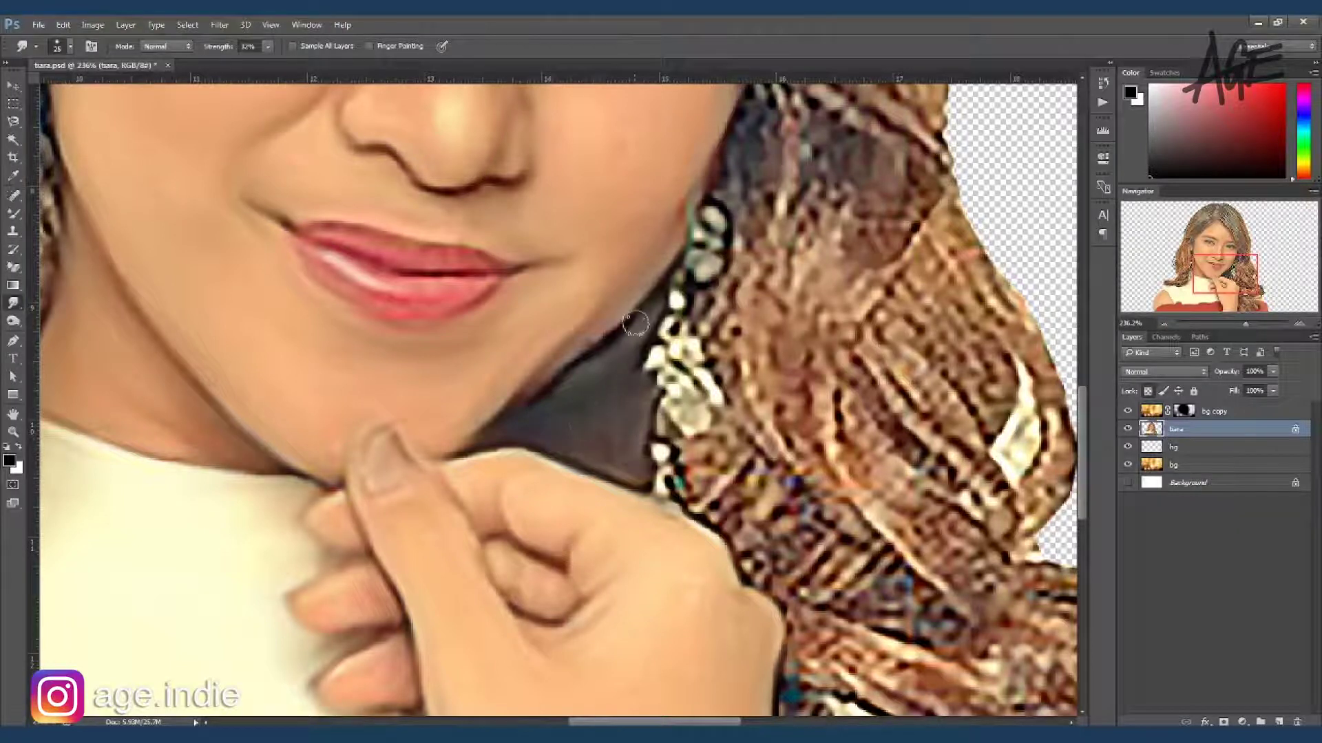
pyautogui.moveTo(589, 367)
pyautogui.mouseDown()
pyautogui.moveTo(554, 399)
pyautogui.moveTo(640, 321)
pyautogui.mouseUp()
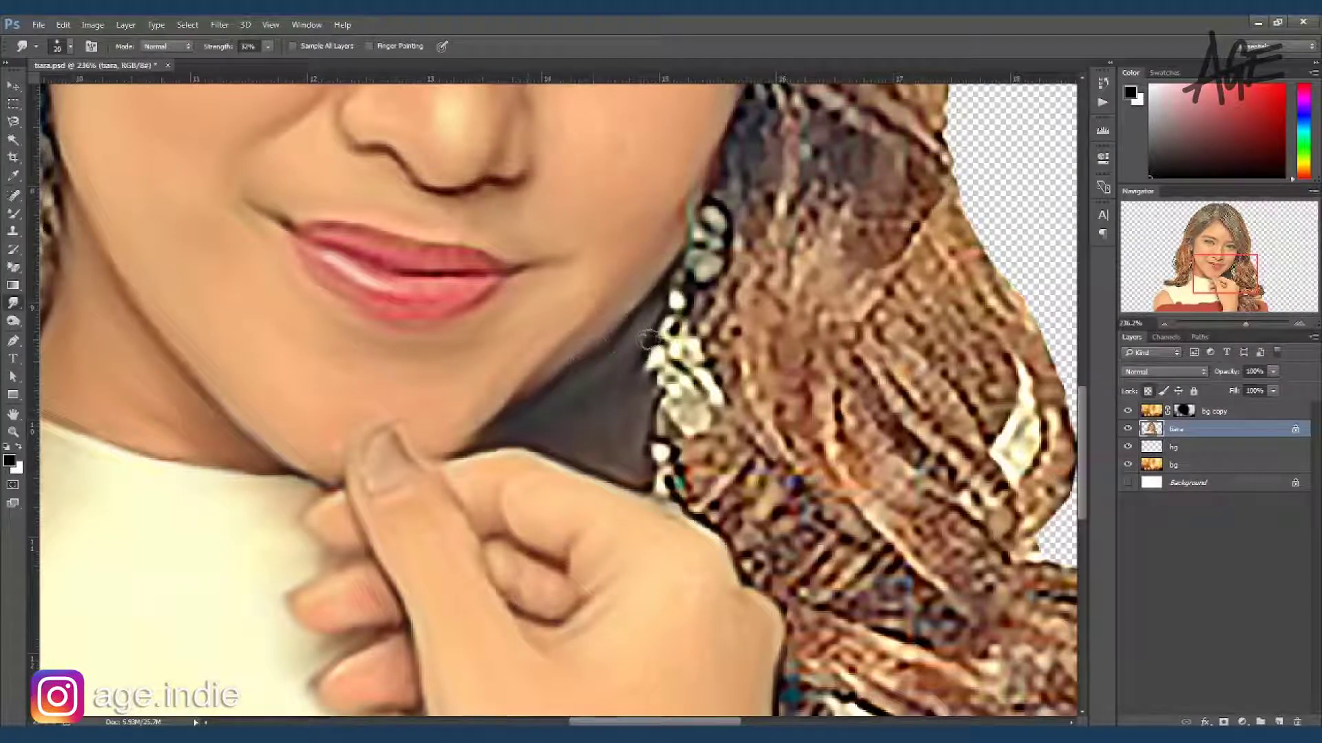
# Smudge the hair texture beside the earring, zooming out and back in on the face
pyautogui.scroll(-5, 782, 390)
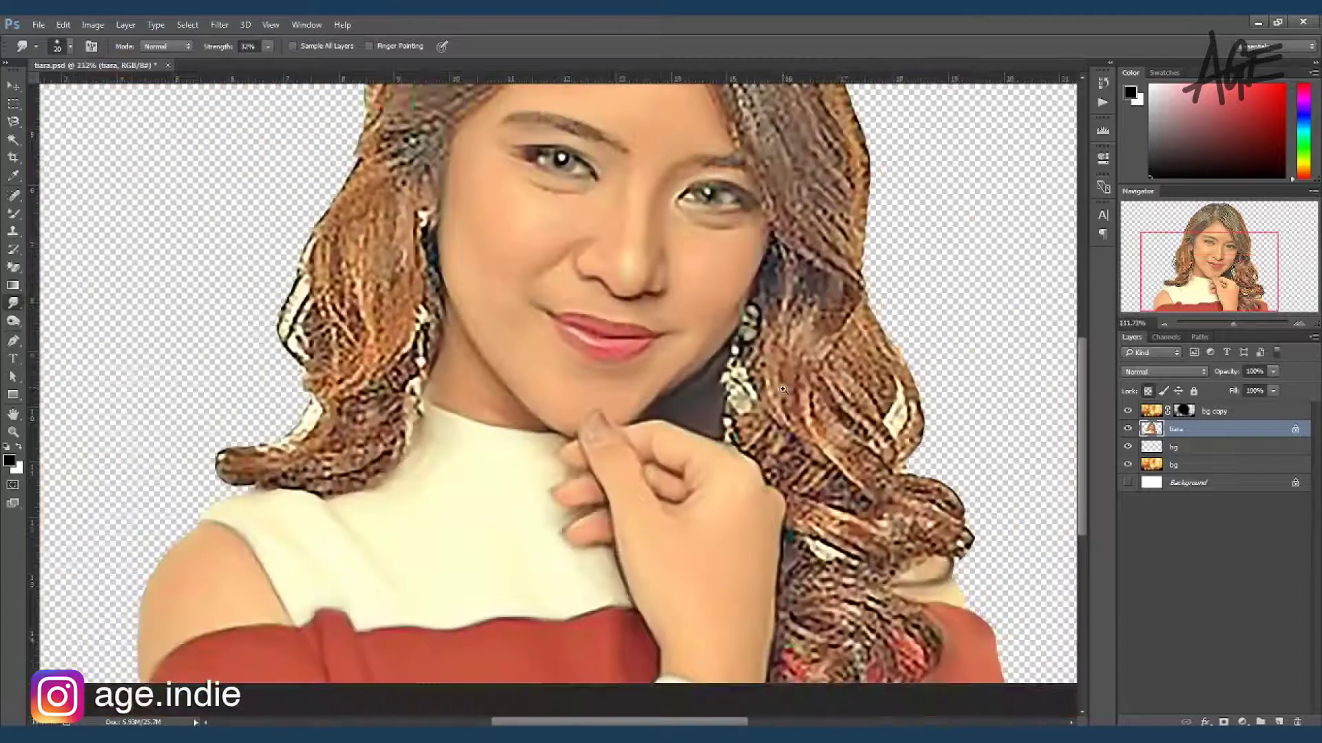
pyautogui.scroll(-2, 783, 390)
pyautogui.scroll(-2, 819, 413)
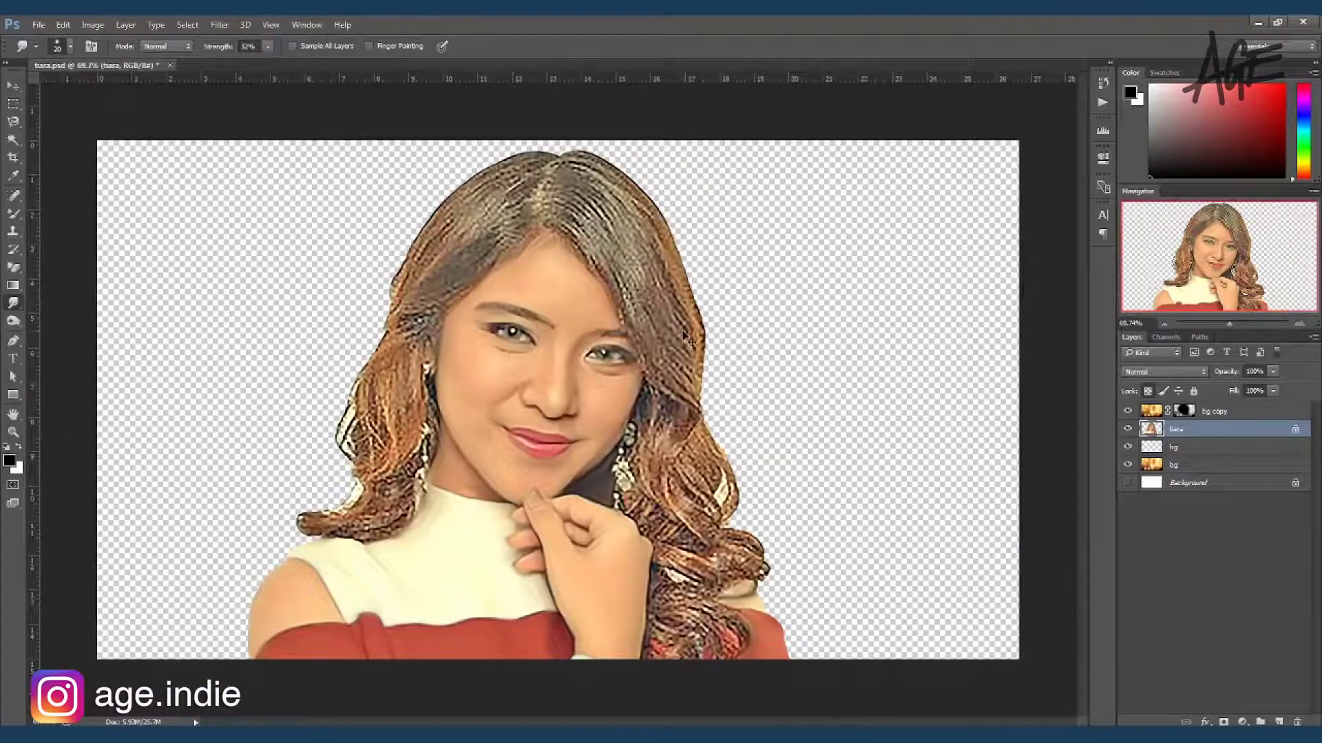
pyautogui.scroll(2, 688, 338)
pyautogui.scroll(2, 695, 472)
pyautogui.scroll(3, 695, 472)
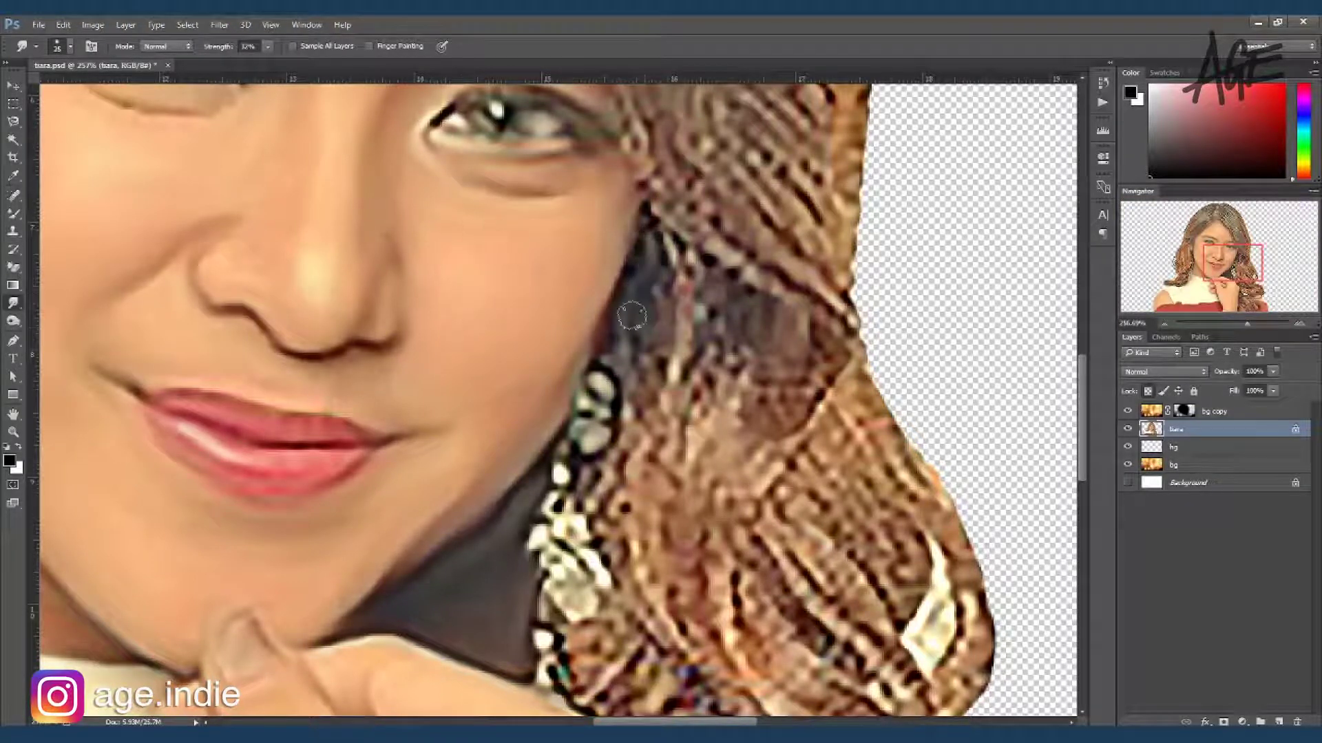
pyautogui.moveTo(631, 417); pyautogui.dragTo(596, 486)
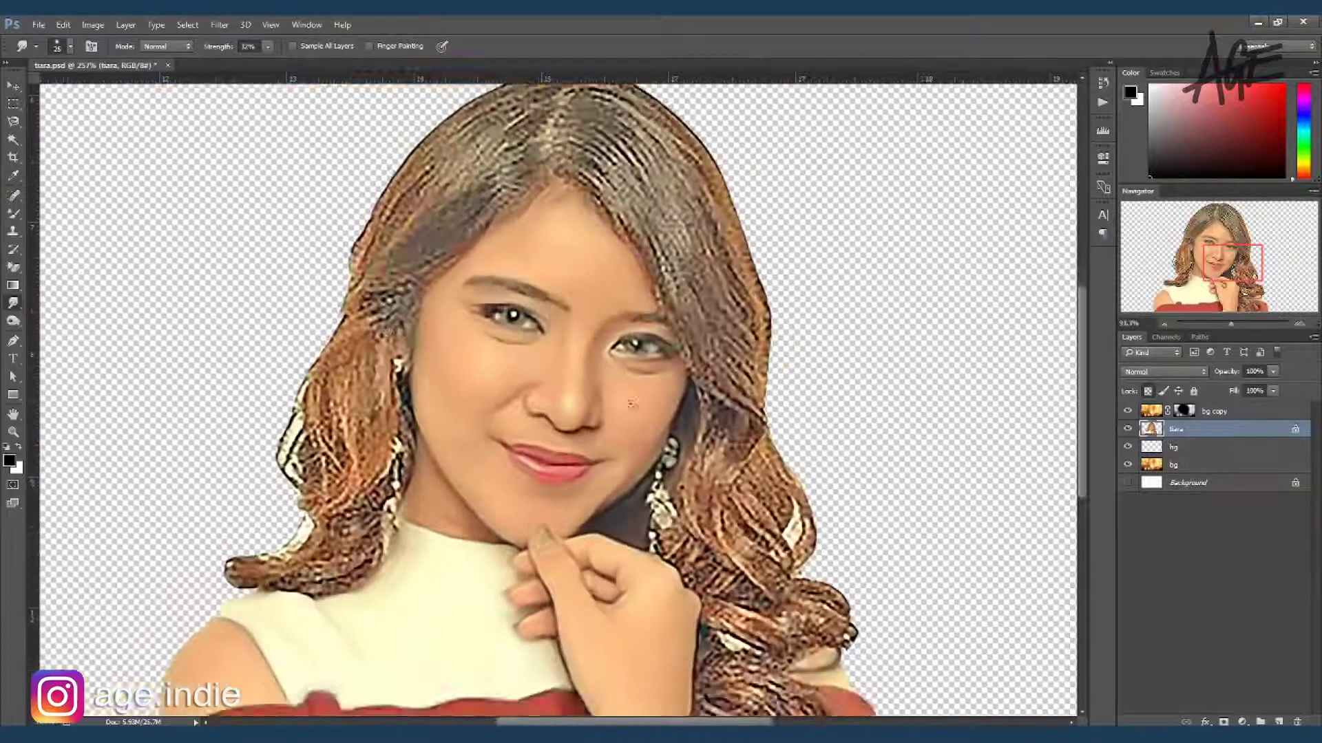
pyautogui.scroll(-5, 544, 426)
pyautogui.scroll(2, 700, 359)
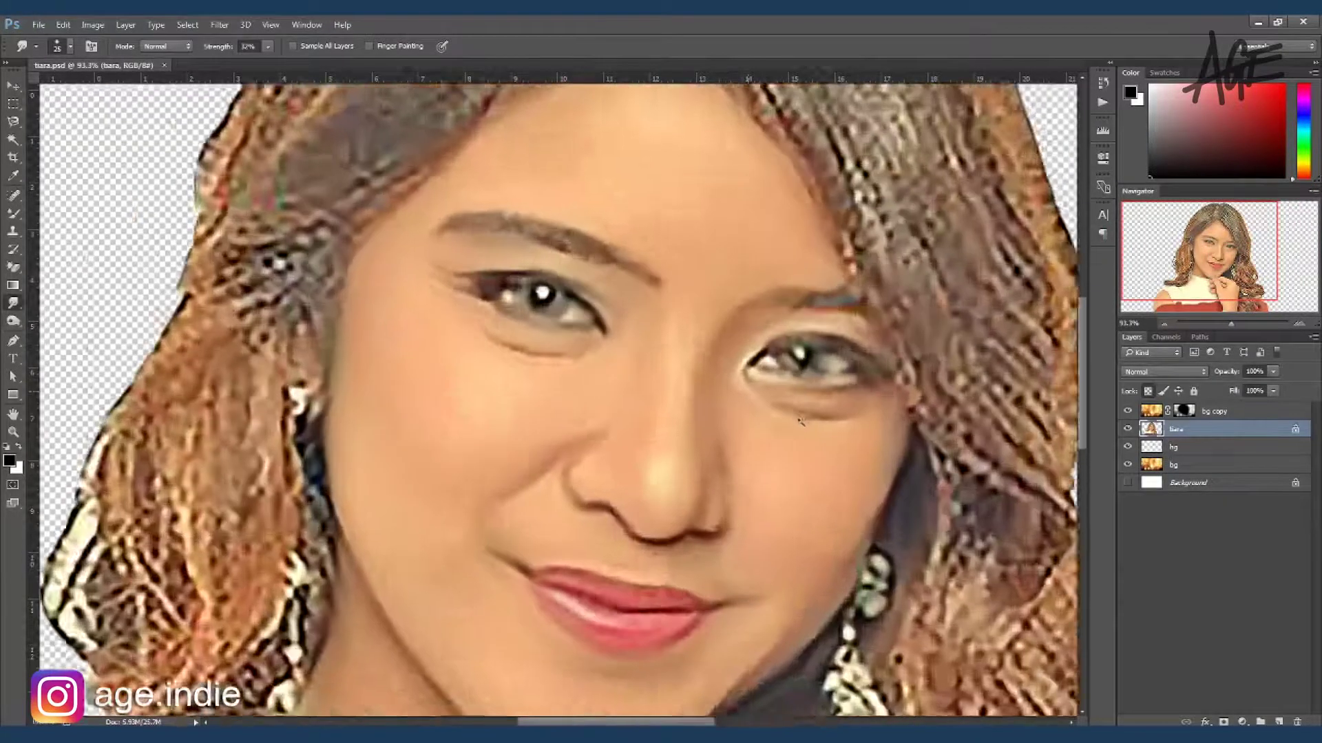
pyautogui.scroll(2, 700, 358)
pyautogui.scroll(2, 699, 358)
# With a small Mixer Brush, darken the right eyebrow and extend its tail toward the hair
pyautogui.press('b')
pyautogui.press('[')
pyautogui.press('[')
pyautogui.press('[')
pyautogui.moveTo(574, 252)
pyautogui.mouseDown()
pyautogui.moveTo(552, 263)
pyautogui.moveTo(644, 232)
pyautogui.mouseUp()
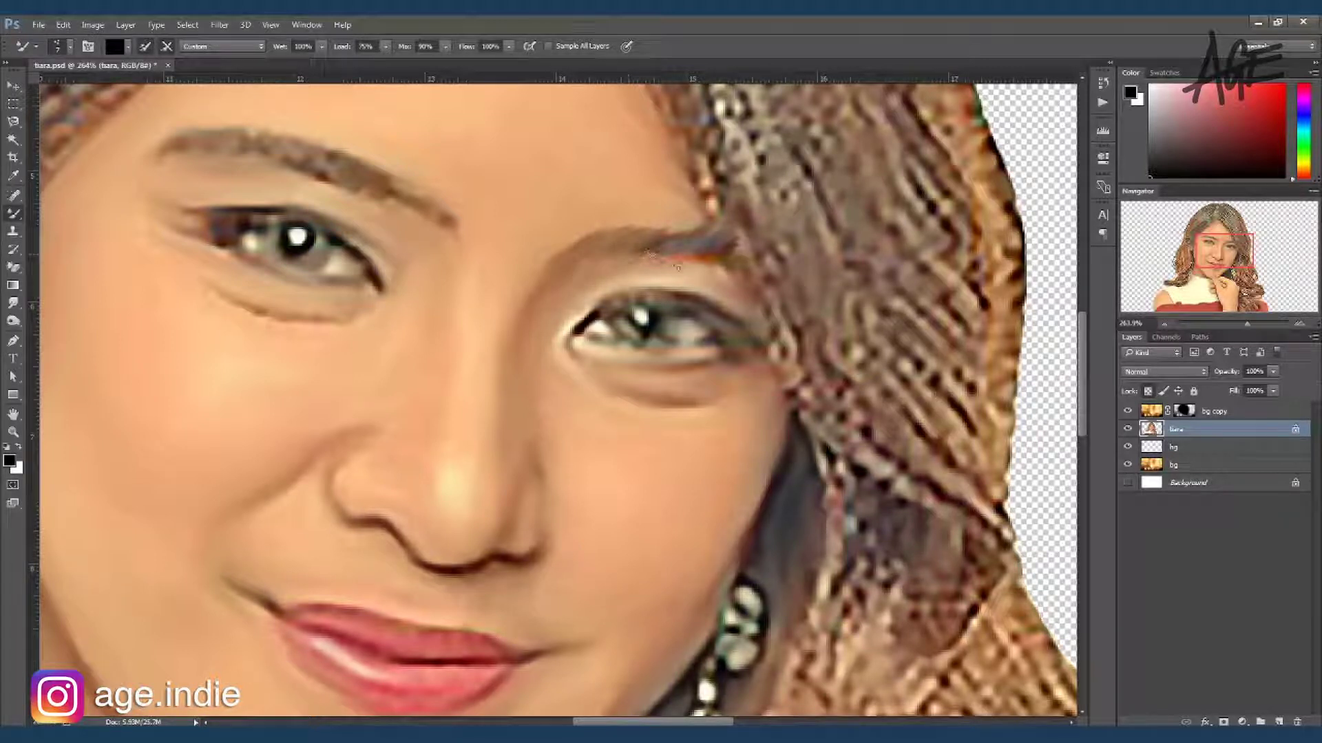
pyautogui.moveTo(655, 245); pyautogui.dragTo(614, 254)
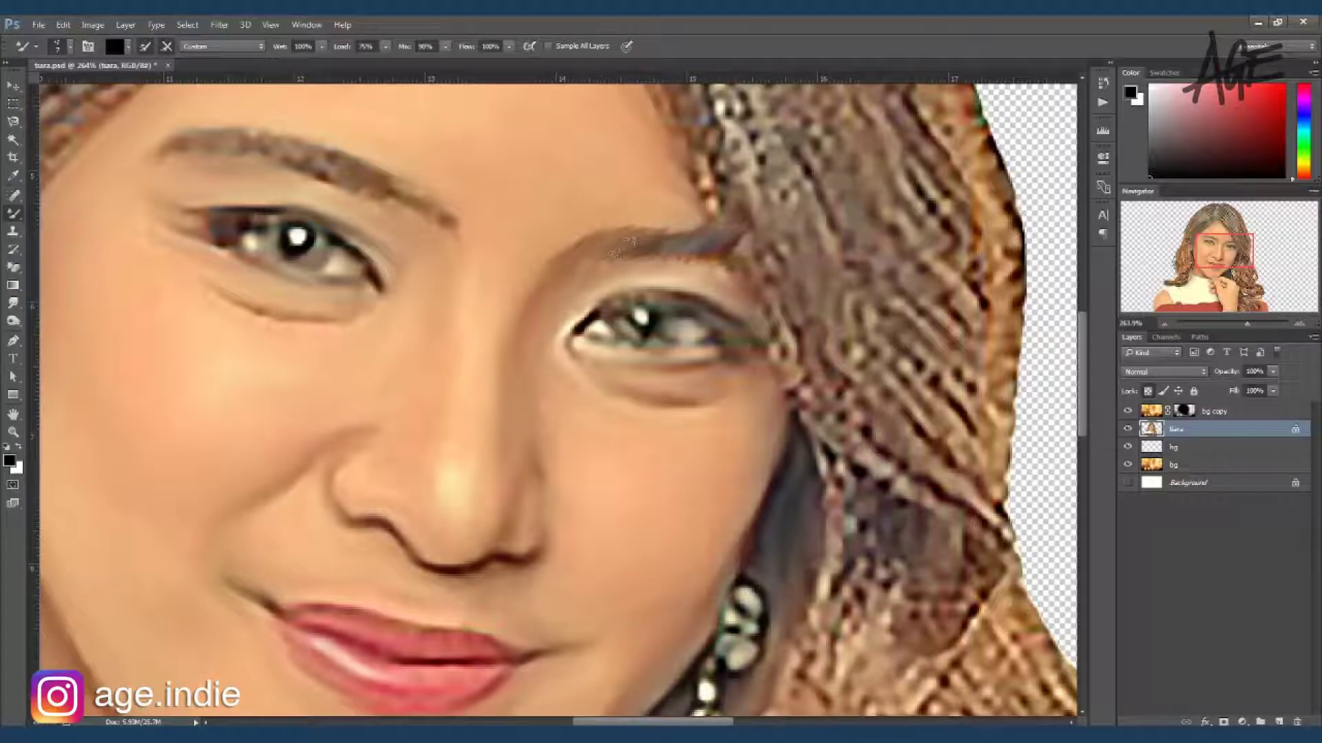
pyautogui.moveTo(716, 243); pyautogui.dragTo(770, 262)
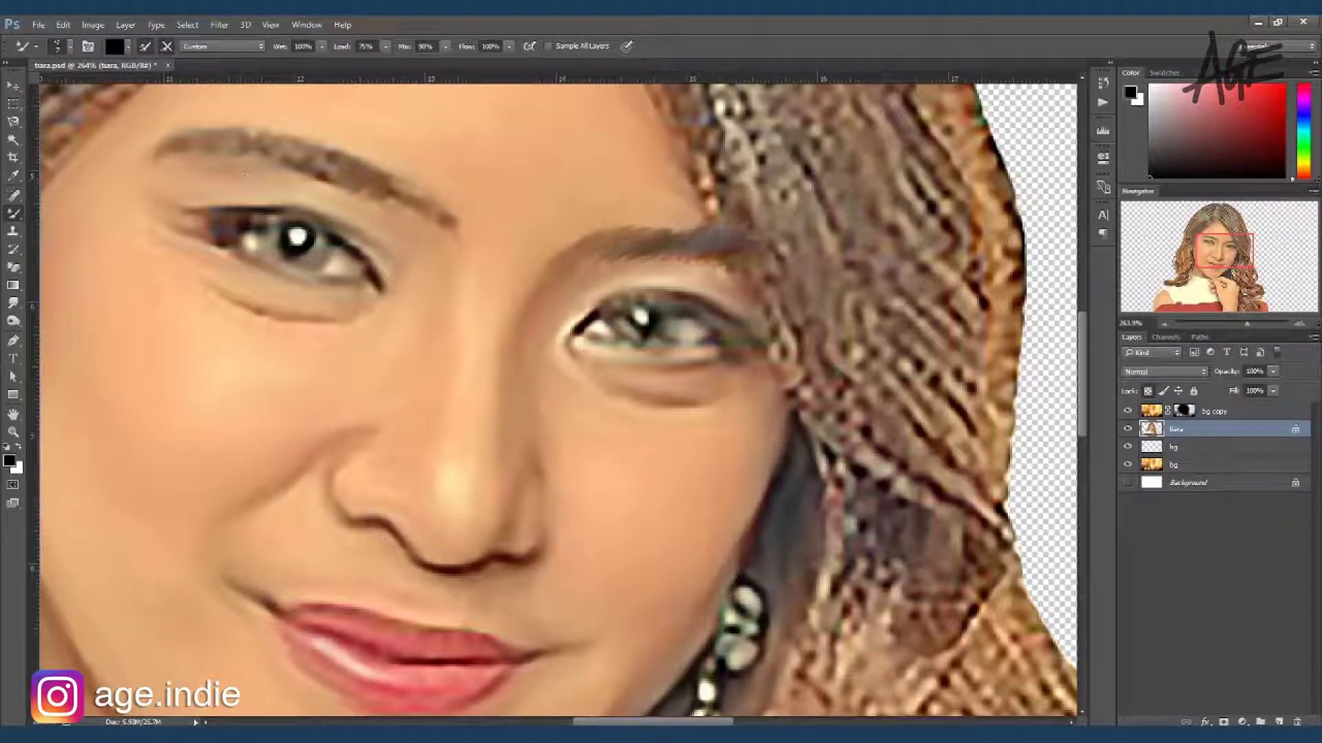
# Darken the left eyebrow and left upper lash line, and define the right inner eyelid line
pyautogui.moveTo(157, 148)
pyautogui.mouseDown()
pyautogui.moveTo(355, 152)
pyautogui.moveTo(426, 219)
pyautogui.mouseUp()
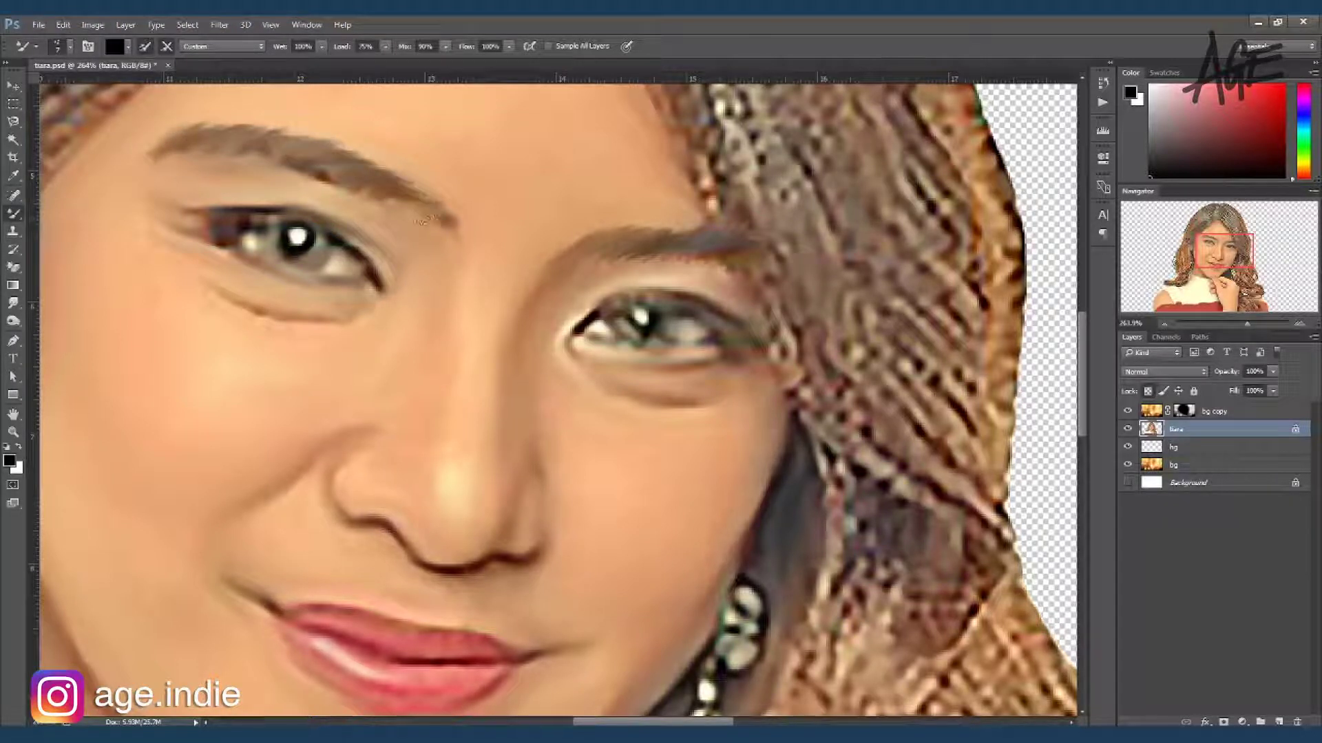
pyautogui.moveTo(335, 194); pyautogui.dragTo(267, 152)
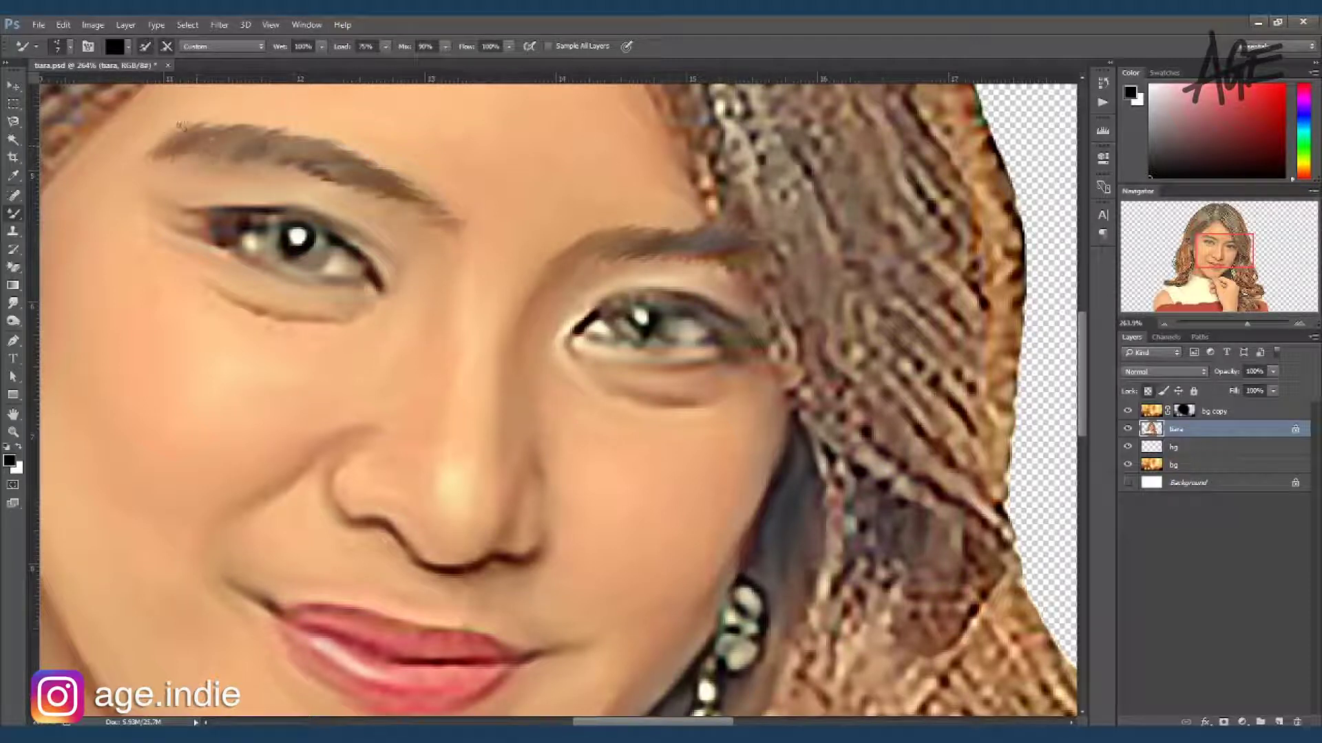
pyautogui.moveTo(222, 213); pyautogui.dragTo(177, 211)
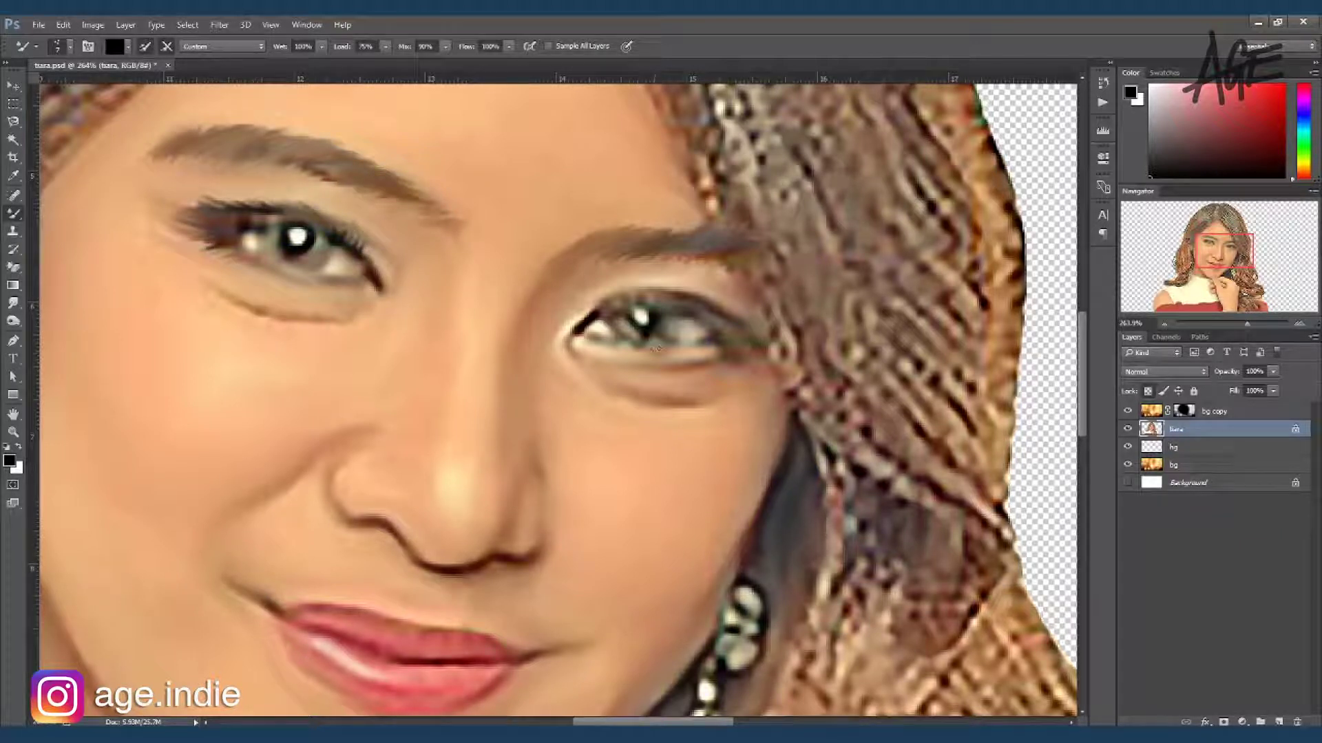
pyautogui.moveTo(566, 327); pyautogui.dragTo(615, 285)
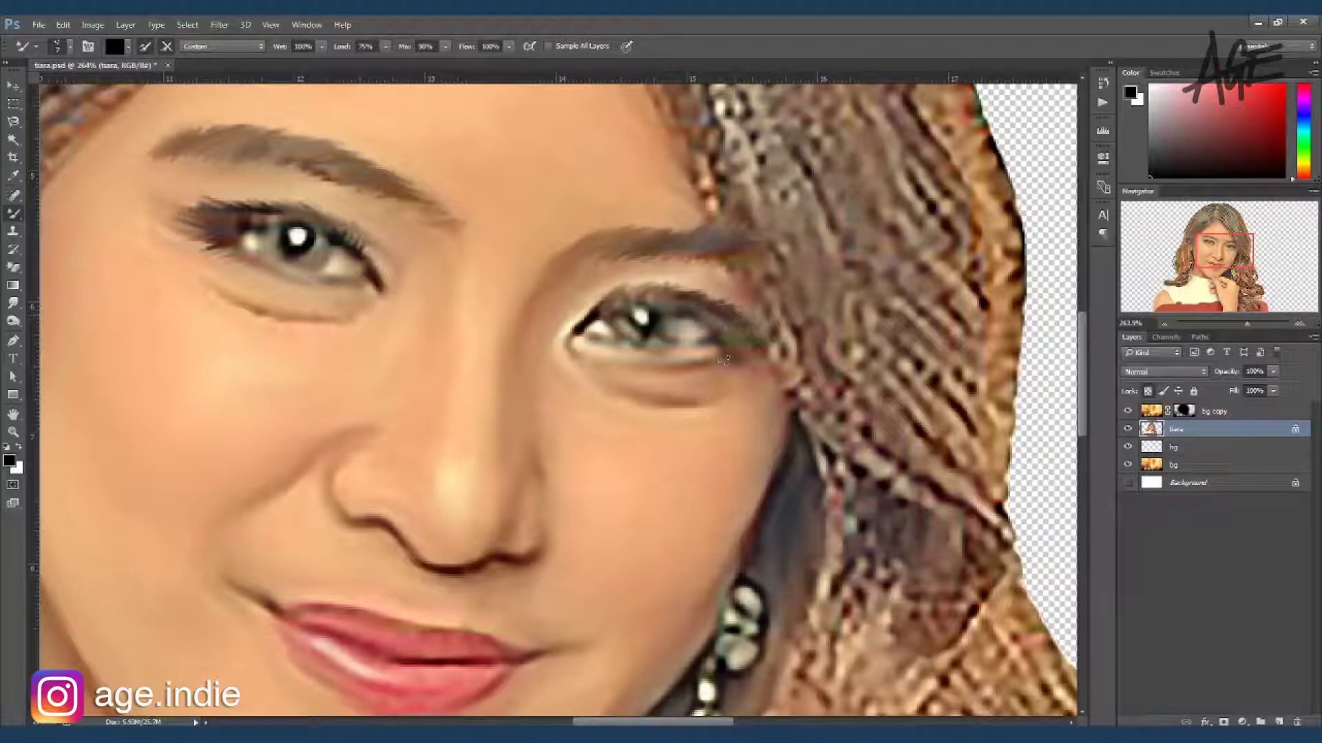
pyautogui.scroll(-3, 724, 358)
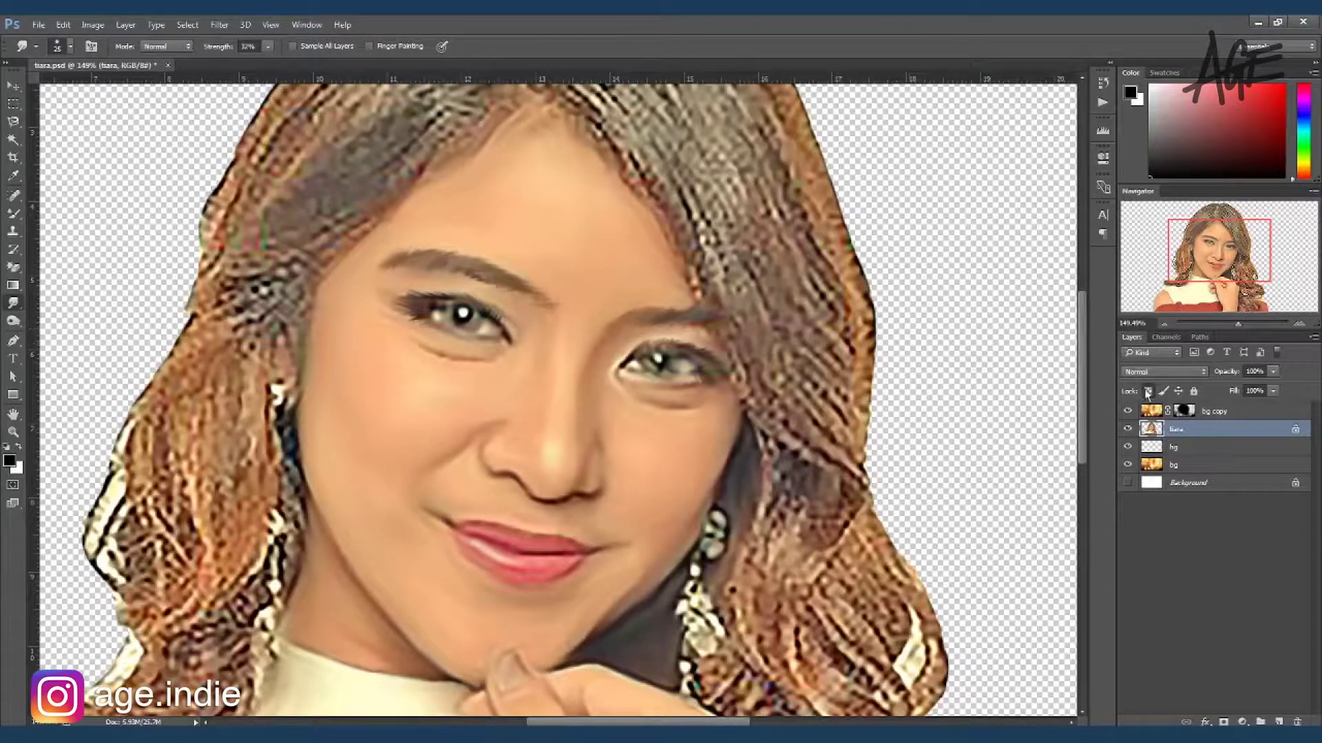
# With an enlarged Mixer Brush, smear the crown hair into strands down toward the forehead
pyautogui.scroll(-2, 532, 234)
pyautogui.scroll(1, 532, 234)
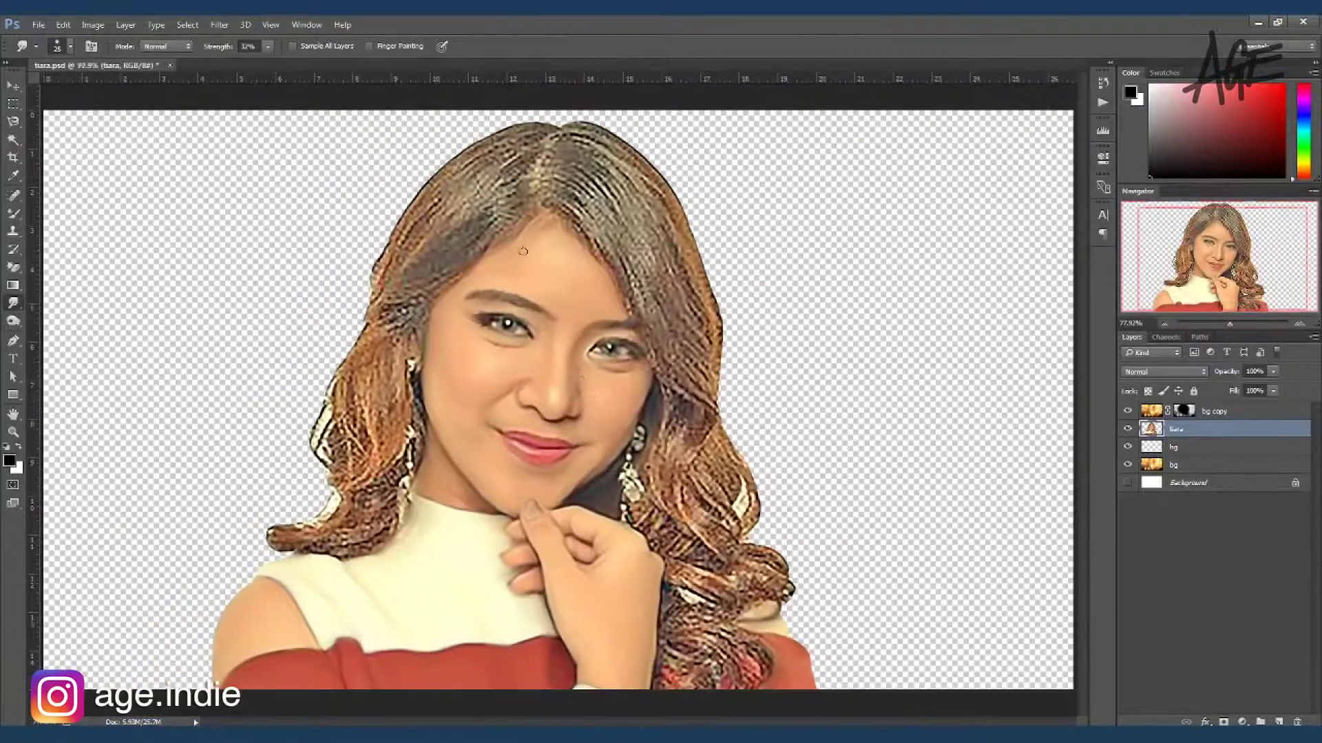
pyautogui.scroll(1, 532, 234)
pyautogui.press('b')
pyautogui.press(']')
pyautogui.press(']')
pyautogui.press(']')
pyautogui.moveTo(563, 125); pyautogui.dragTo(612, 172)
pyautogui.moveTo(534, 148); pyautogui.dragTo(664, 210)
pyautogui.moveTo(585, 172); pyautogui.dragTo(569, 200)
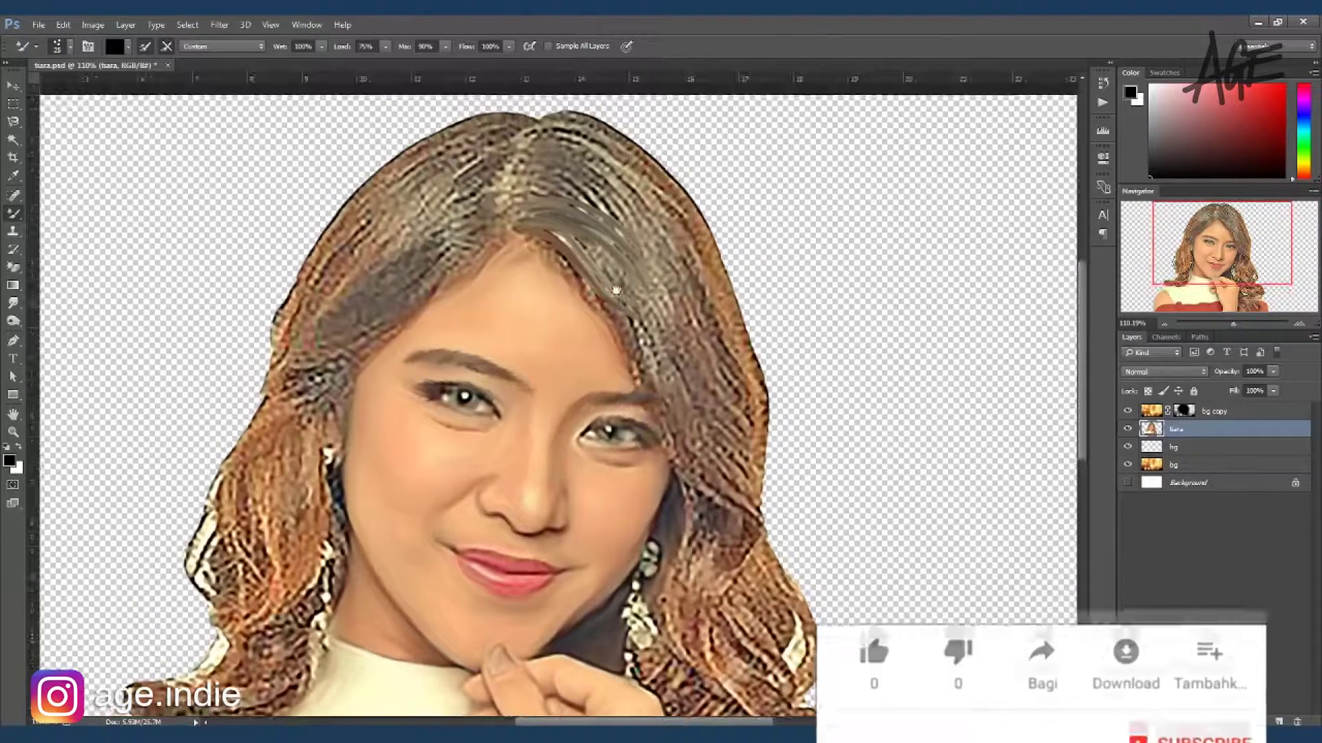
pyautogui.moveTo(564, 117)
pyautogui.mouseDown()
pyautogui.moveTo(633, 158)
pyautogui.moveTo(582, 142)
pyautogui.moveTo(689, 234)
pyautogui.mouseUp()
pyautogui.moveTo(623, 182); pyautogui.dragTo(654, 255)
pyautogui.moveTo(537, 124)
pyautogui.mouseDown()
pyautogui.moveTo(599, 148)
pyautogui.moveTo(582, 172)
pyautogui.moveTo(599, 261)
pyautogui.moveTo(654, 286)
pyautogui.moveTo(550, 254)
pyautogui.moveTo(588, 303)
pyautogui.moveTo(613, 289)
pyautogui.moveTo(542, 244)
pyautogui.mouseUp()
# Smooth the hair above the right eyebrow, at the temple, beside the cheek and right of the neck
pyautogui.press('[')
pyautogui.press('[')
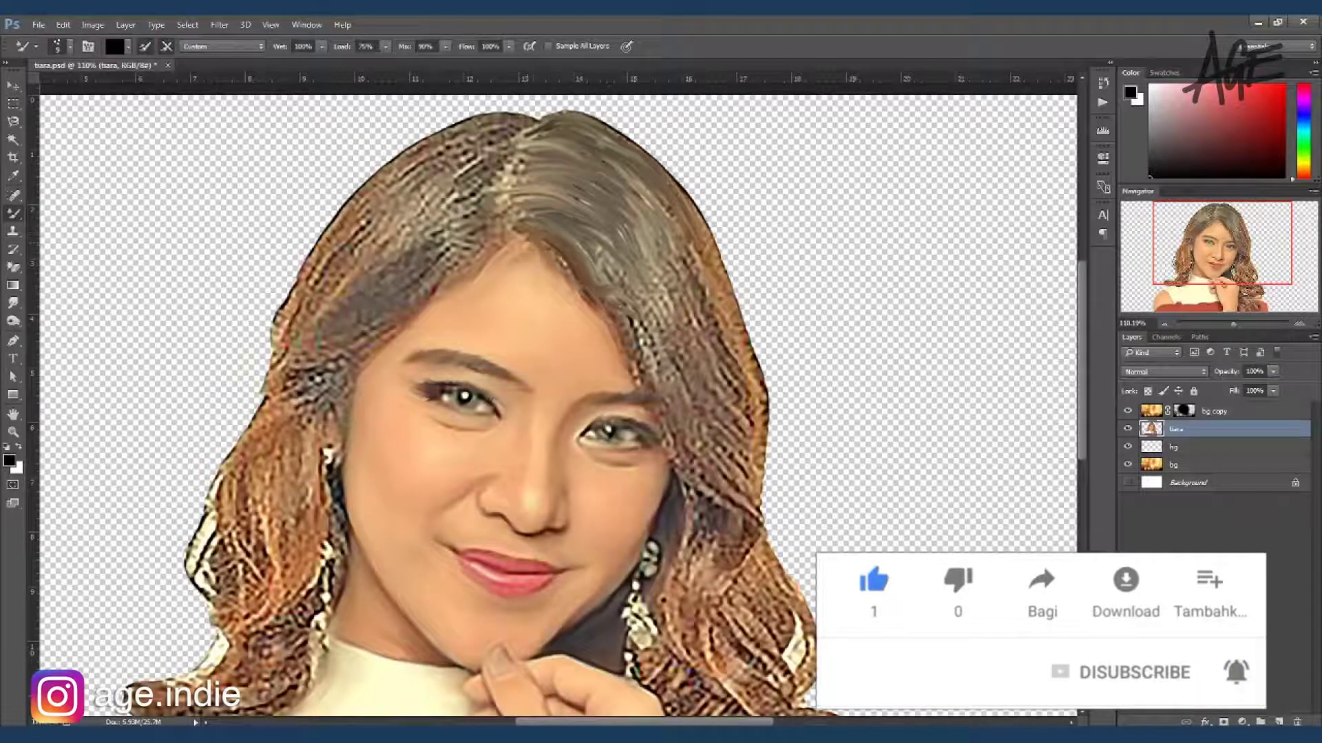
pyautogui.press(']')
pyautogui.press(']')
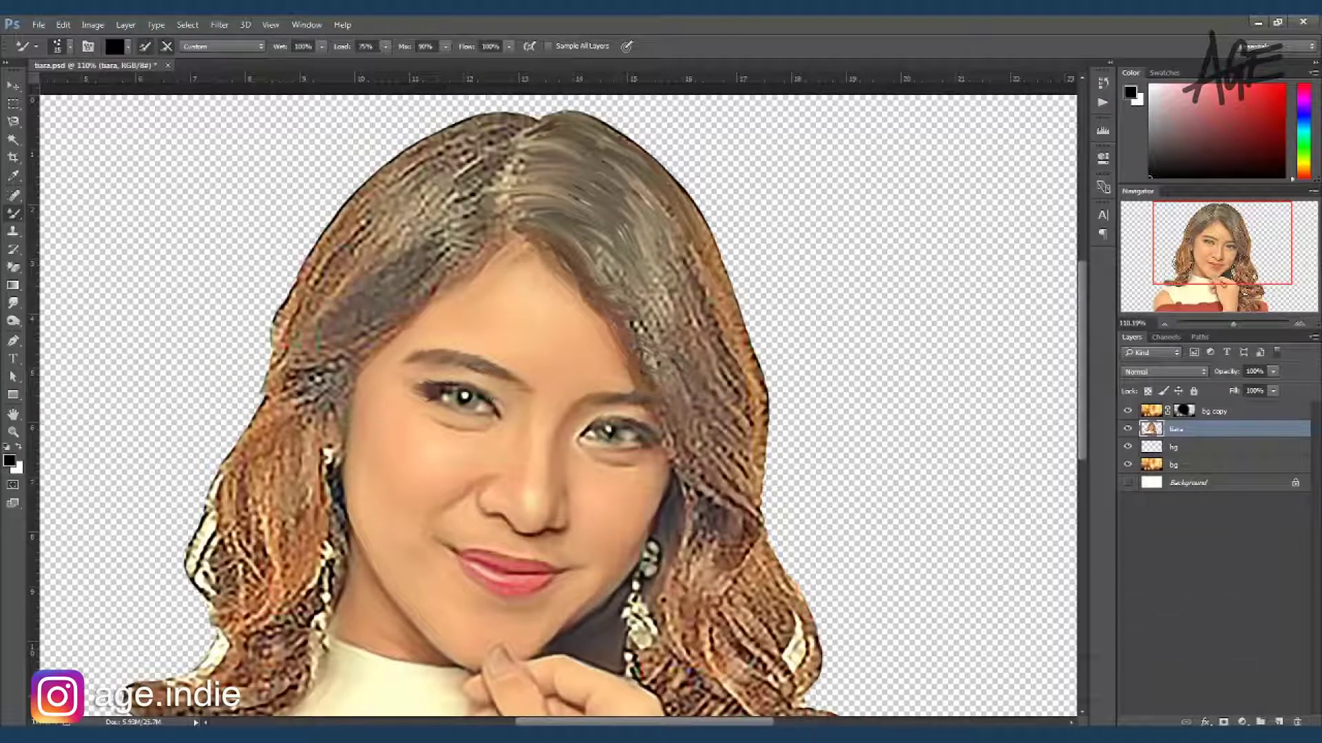
pyautogui.moveTo(661, 303); pyautogui.dragTo(613, 249)
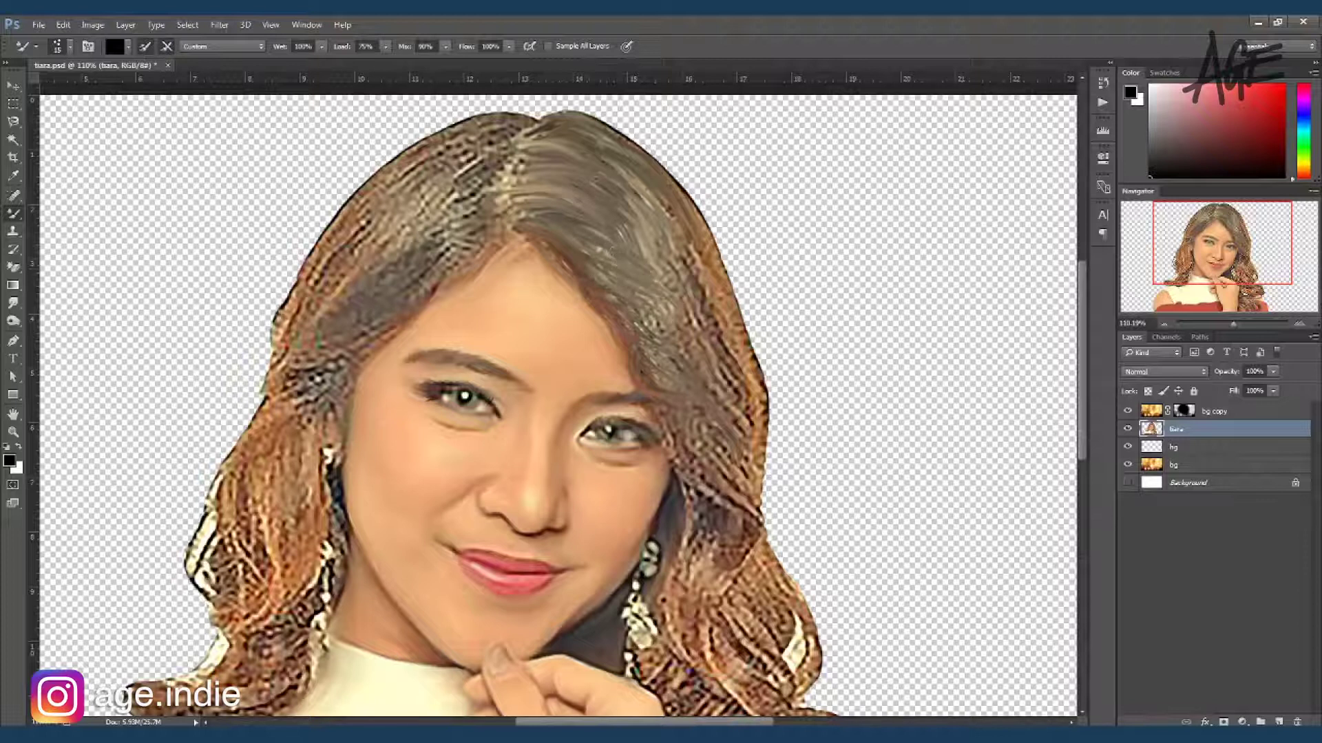
pyautogui.moveTo(661, 303)
pyautogui.mouseDown()
pyautogui.moveTo(651, 345)
pyautogui.moveTo(743, 440)
pyautogui.mouseUp()
pyautogui.press(']')
pyautogui.press(']')
pyautogui.moveTo(658, 411)
pyautogui.mouseDown()
pyautogui.moveTo(744, 468)
pyautogui.moveTo(730, 482)
pyautogui.moveTo(665, 442)
pyautogui.moveTo(729, 510)
pyautogui.moveTo(689, 523)
pyautogui.moveTo(678, 620)
pyautogui.moveTo(695, 640)
pyautogui.moveTo(674, 606)
pyautogui.moveTo(709, 537)
pyautogui.moveTo(689, 523)
pyautogui.moveTo(711, 534)
pyautogui.moveTo(744, 606)
pyautogui.moveTo(820, 634)
pyautogui.moveTo(700, 458)
pyautogui.mouseUp()
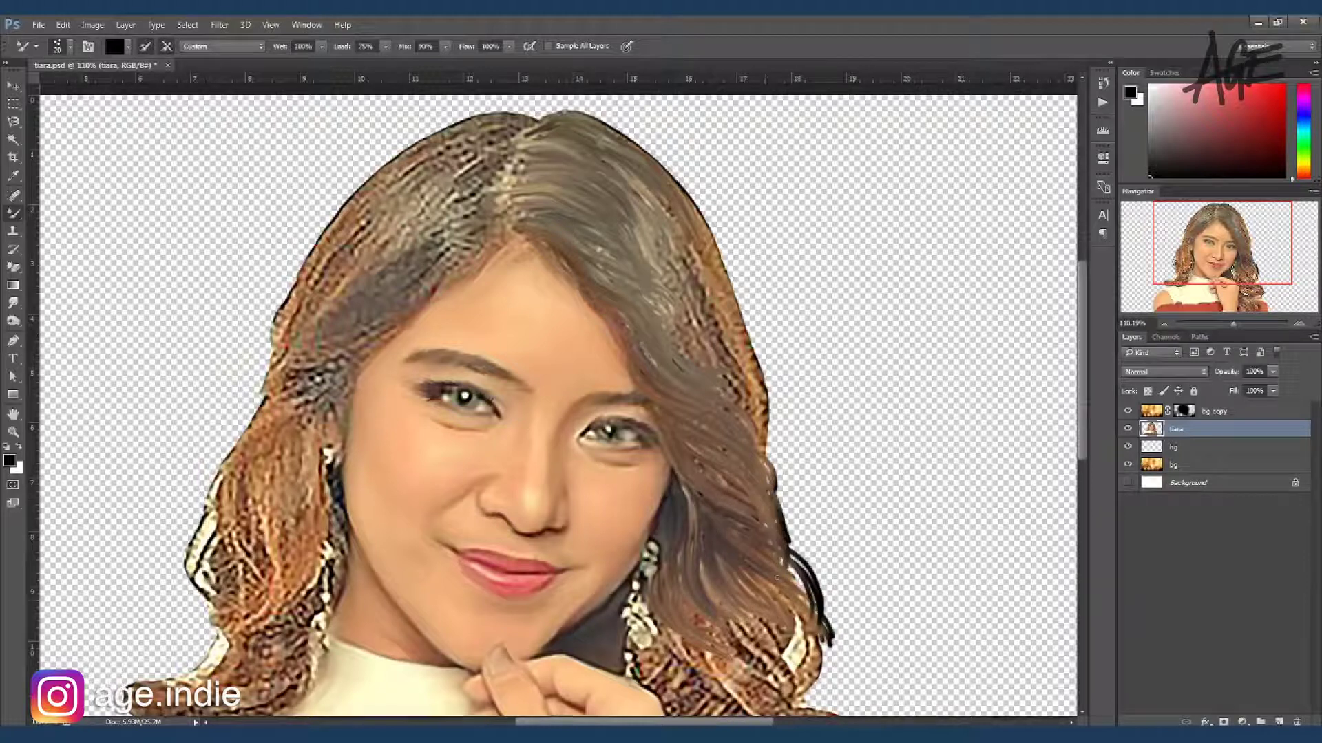
pyautogui.moveTo(777, 577); pyautogui.dragTo(757, 591)
pyautogui.moveTo(775, 405); pyautogui.dragTo(644, 354)
# Blend the hair strands to the right of the face, resizing the brush between strokes
pyautogui.press('[')
pyautogui.press('[')
pyautogui.press('[')
pyautogui.moveTo(599, 310); pyautogui.dragTo(599, 344)
pyautogui.press(']')
pyautogui.press(']')
pyautogui.moveTo(688, 276); pyautogui.dragTo(723, 365)
pyautogui.moveTo(661, 317); pyautogui.dragTo(641, 182)
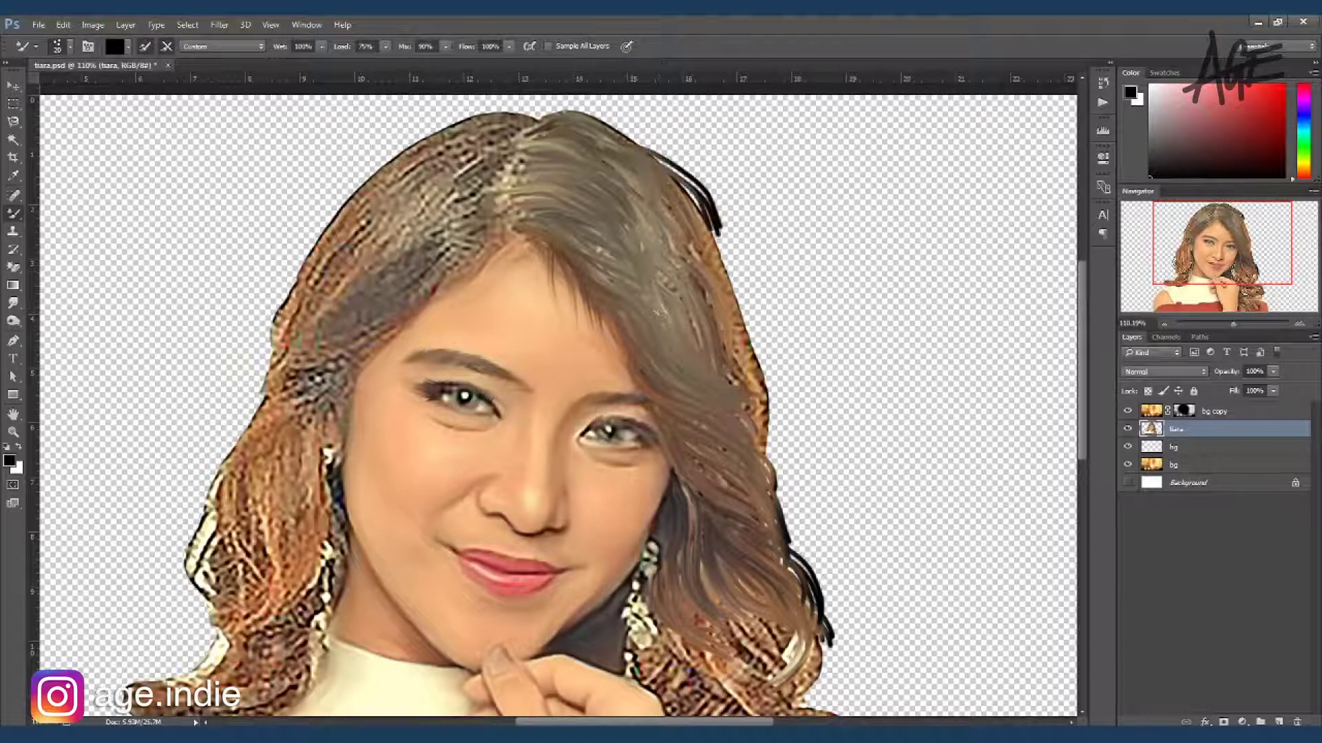
pyautogui.moveTo(709, 289); pyautogui.dragTo(733, 393)
pyautogui.moveTo(688, 313)
pyautogui.mouseDown()
pyautogui.moveTo(735, 434)
pyautogui.moveTo(728, 479)
pyautogui.moveTo(788, 544)
pyautogui.moveTo(719, 265)
pyautogui.mouseUp()
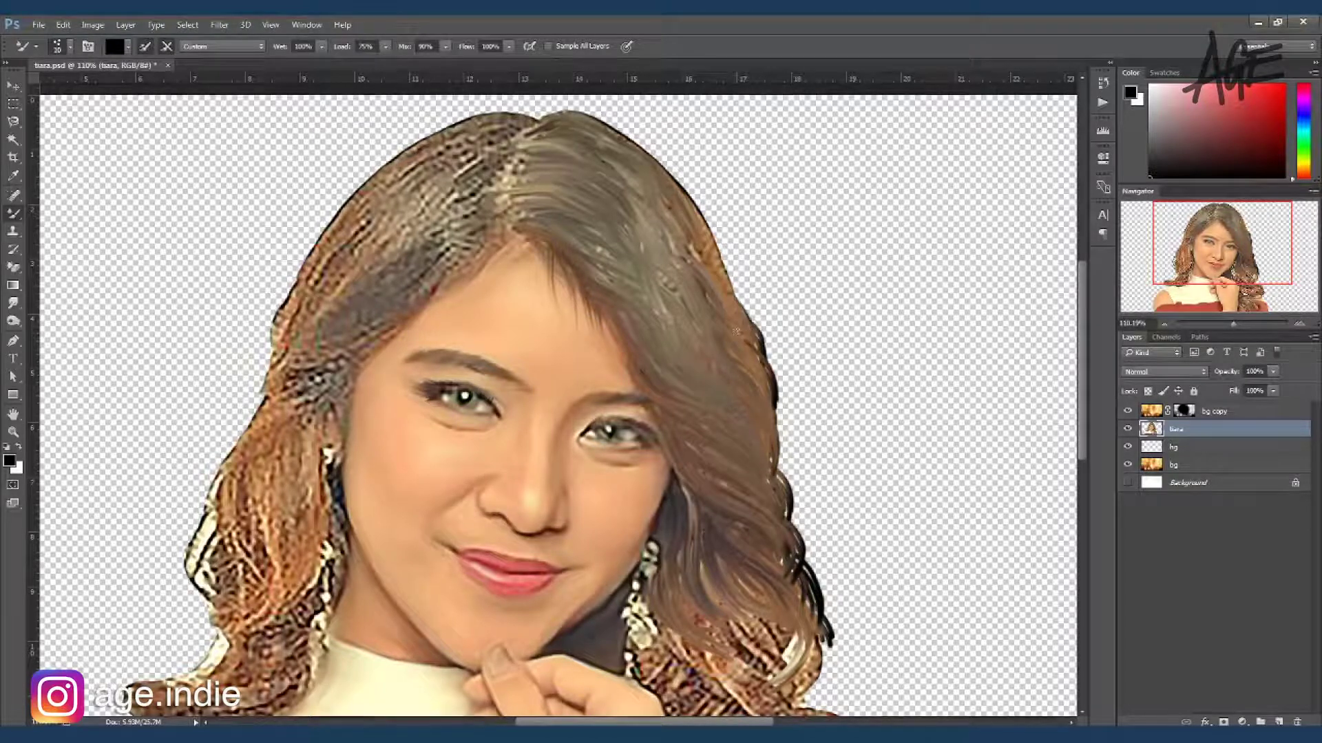
# Smooth and darken the right hair edge and the upper-right strands with finer strokes
pyautogui.press('[')
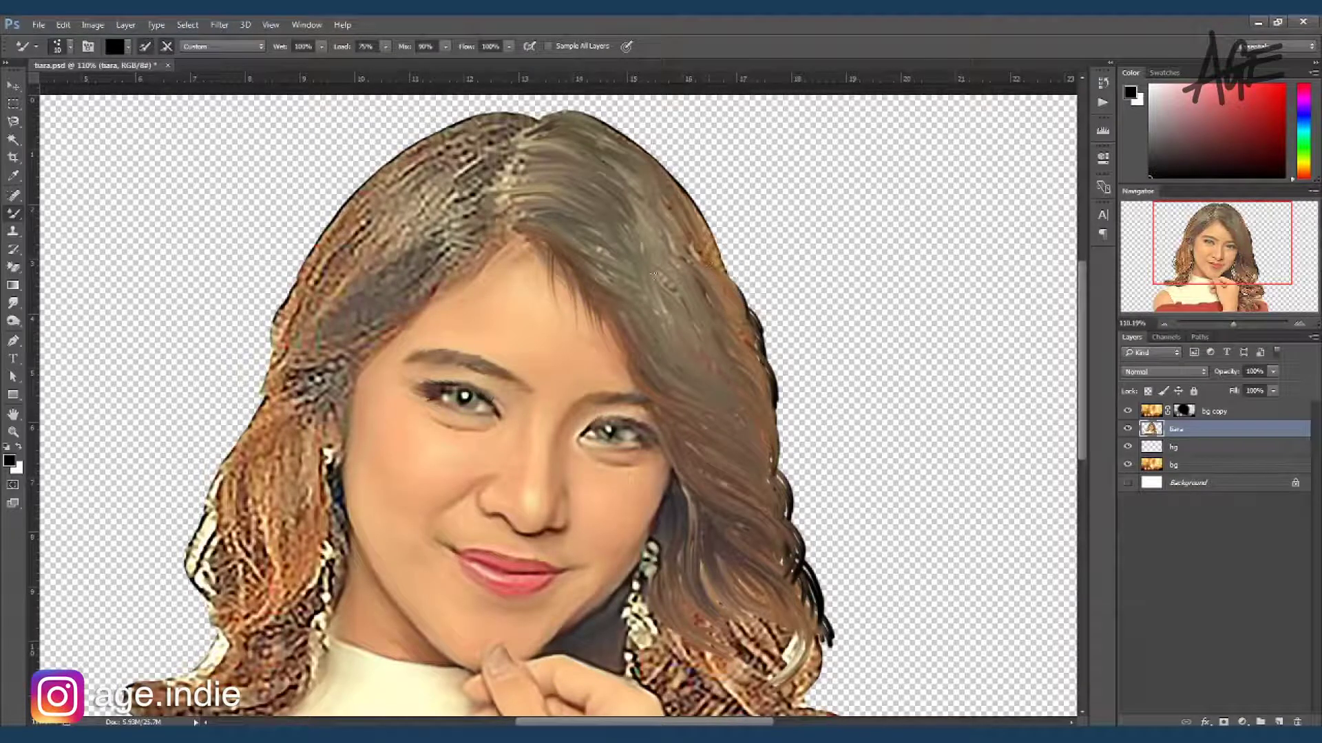
pyautogui.moveTo(702, 252)
pyautogui.mouseDown()
pyautogui.moveTo(733, 282)
pyautogui.moveTo(678, 184)
pyautogui.moveTo(685, 237)
pyautogui.mouseUp()
pyautogui.press(']')
pyautogui.press(']')
pyautogui.press(']')
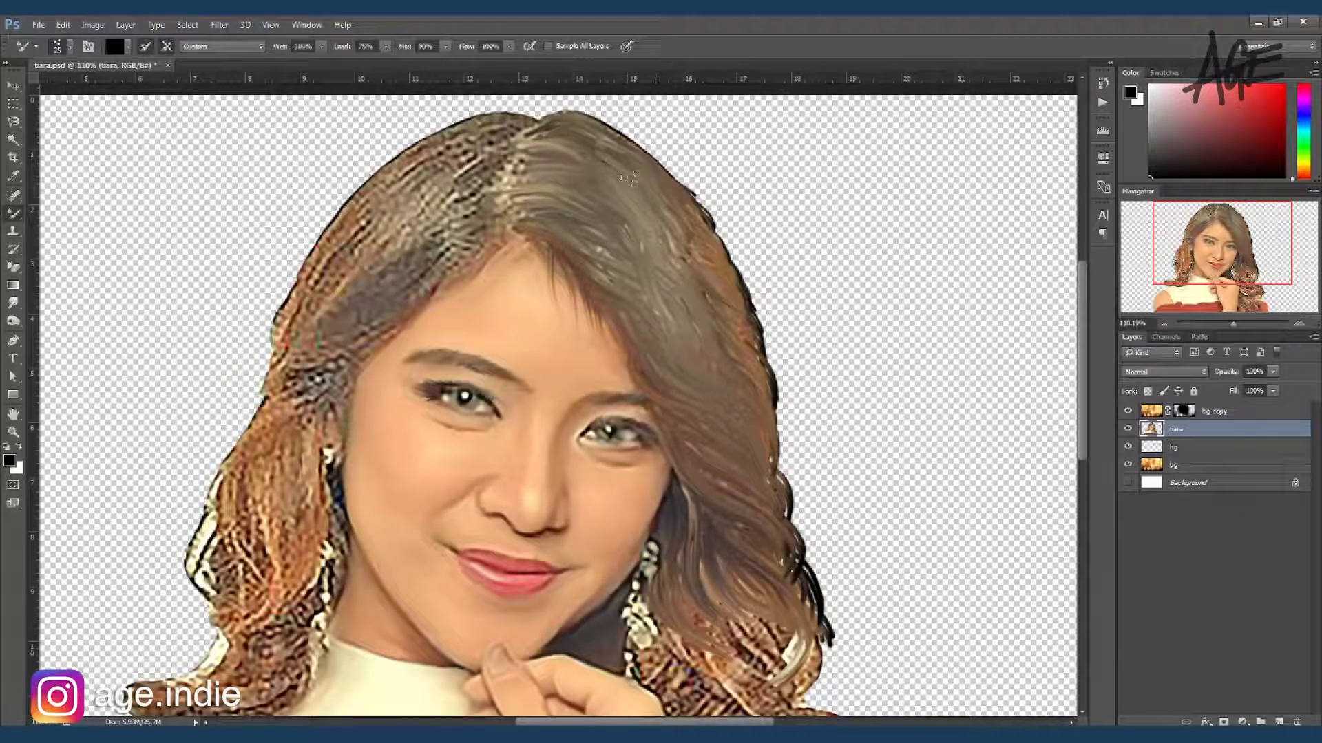
pyautogui.moveTo(679, 307)
pyautogui.mouseDown()
pyautogui.moveTo(602, 251)
pyautogui.moveTo(695, 324)
pyautogui.moveTo(606, 182)
pyautogui.mouseUp()
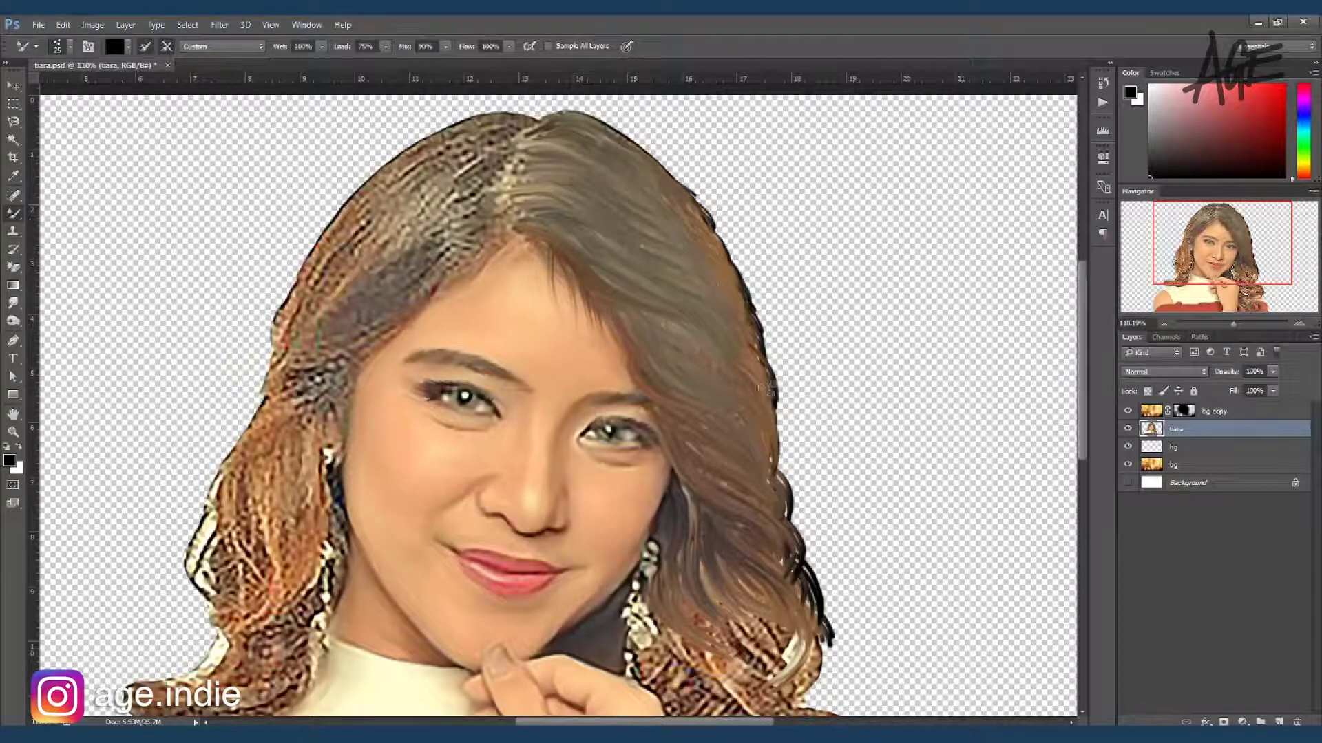
pyautogui.press('[')
pyautogui.press('[')
pyautogui.press('[')
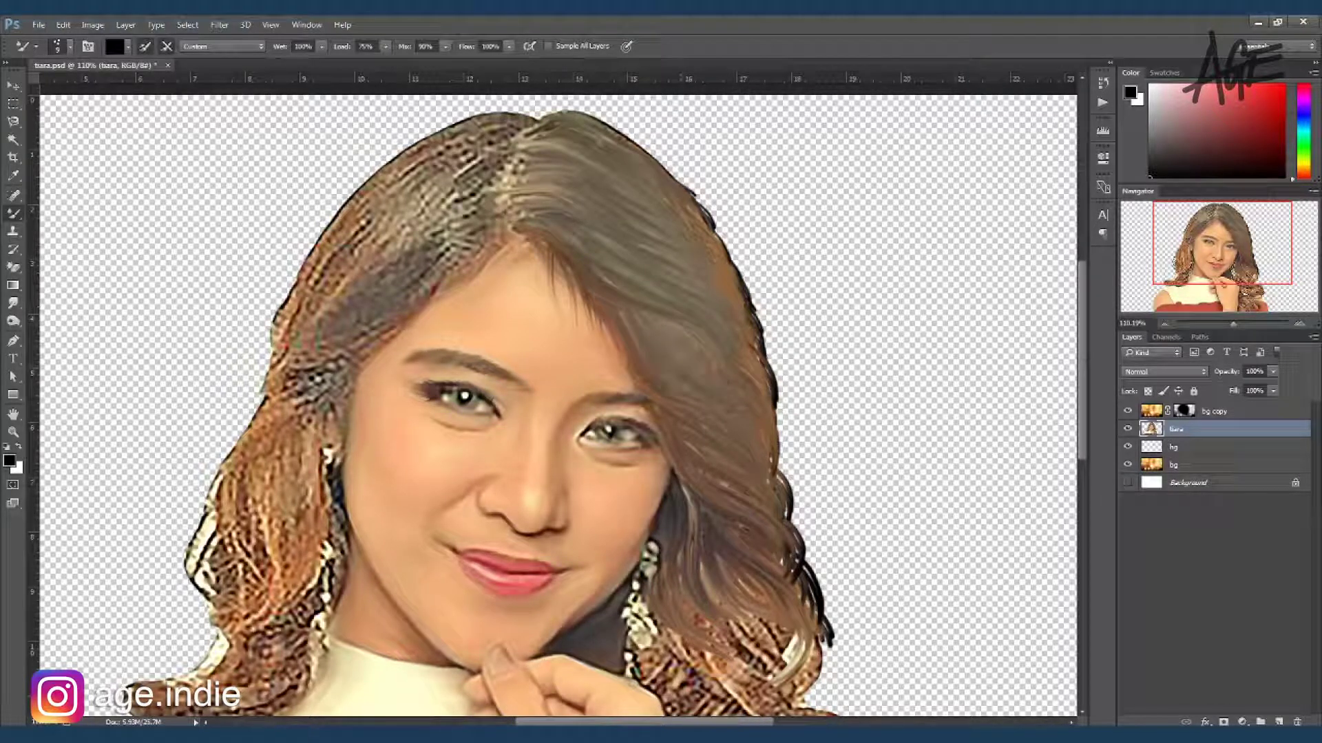
pyautogui.moveTo(637, 334); pyautogui.dragTo(740, 369)
# Blend the lower-right hair strands beside the hand into smooth painted curls
pyautogui.moveTo(773, 394)
pyautogui.mouseDown()
pyautogui.moveTo(778, 482)
pyautogui.moveTo(716, 478)
pyautogui.mouseUp()
pyautogui.moveTo(750, 578); pyautogui.dragTo(812, 661)
pyautogui.moveTo(726, 529); pyautogui.dragTo(707, 393)
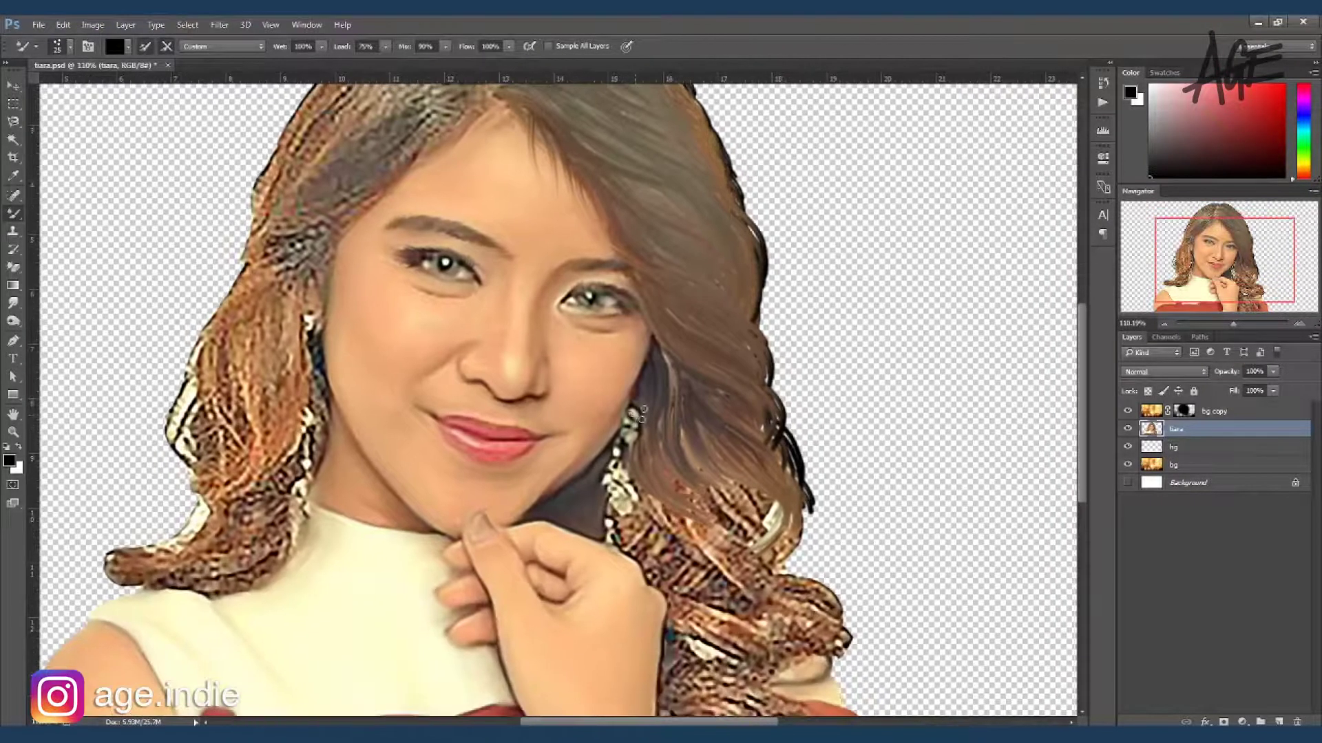
pyautogui.moveTo(771, 592)
pyautogui.mouseDown()
pyautogui.moveTo(681, 516)
pyautogui.moveTo(716, 510)
pyautogui.moveTo(688, 455)
pyautogui.mouseUp()
pyautogui.moveTo(689, 523)
pyautogui.mouseDown()
pyautogui.moveTo(776, 584)
pyautogui.moveTo(764, 481)
pyautogui.mouseUp()
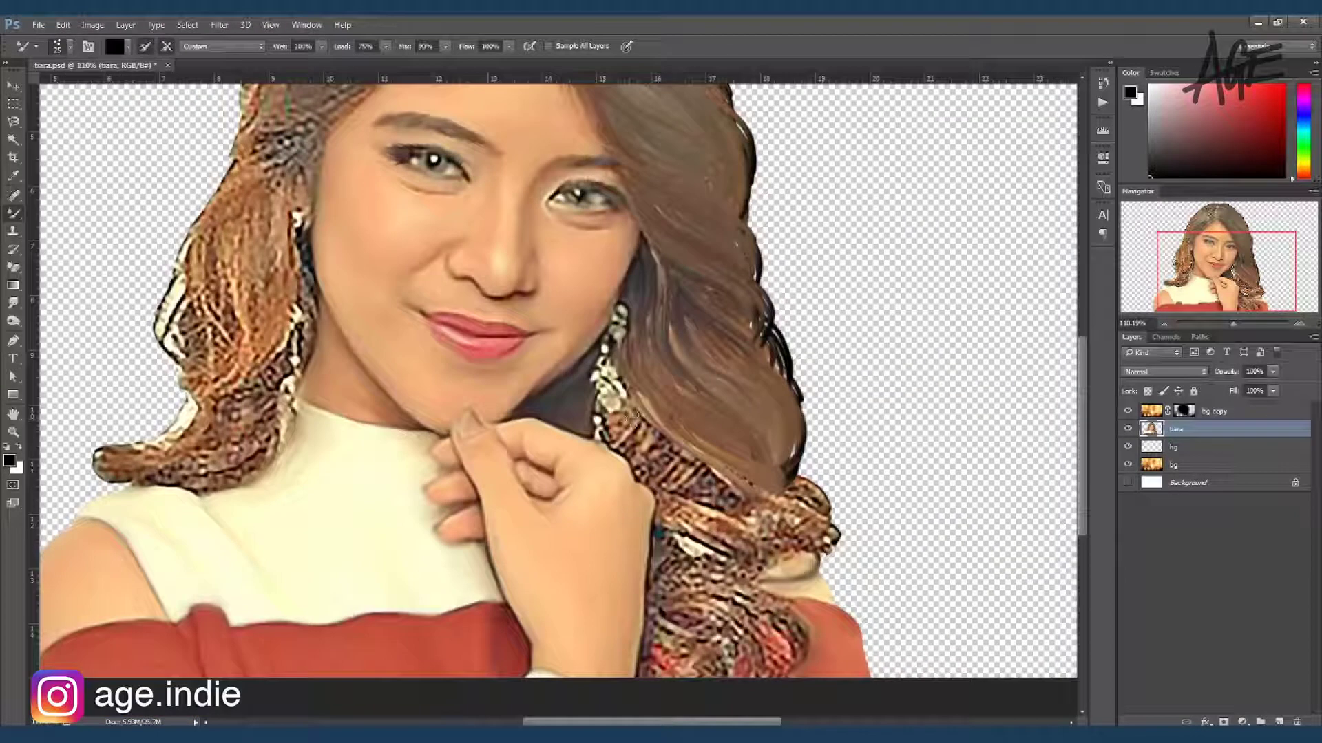
pyautogui.moveTo(651, 470)
pyautogui.mouseDown()
pyautogui.moveTo(798, 509)
pyautogui.moveTo(764, 440)
pyautogui.moveTo(661, 495)
pyautogui.moveTo(685, 530)
pyautogui.moveTo(837, 543)
pyautogui.mouseUp()
pyautogui.moveTo(805, 585)
pyautogui.mouseDown()
pyautogui.moveTo(688, 510)
pyautogui.moveTo(771, 599)
pyautogui.mouseUp()
pyautogui.moveTo(778, 551); pyautogui.dragTo(661, 640)
# Smooth the bottom hair strands down to the shoulder and beside the hand
pyautogui.moveTo(696, 582); pyautogui.dragTo(799, 661)
pyautogui.moveTo(757, 599); pyautogui.dragTo(675, 654)
pyautogui.moveTo(661, 599)
pyautogui.mouseDown()
pyautogui.moveTo(702, 661)
pyautogui.moveTo(682, 678)
pyautogui.moveTo(654, 585)
pyautogui.moveTo(644, 612)
pyautogui.moveTo(743, 671)
pyautogui.moveTo(798, 592)
pyautogui.moveTo(695, 627)
pyautogui.moveTo(774, 680)
pyautogui.mouseUp()
pyautogui.moveTo(716, 561)
pyautogui.mouseDown()
pyautogui.moveTo(661, 516)
pyautogui.moveTo(667, 533)
pyautogui.moveTo(744, 551)
pyautogui.moveTo(798, 598)
pyautogui.mouseUp()
pyautogui.moveTo(716, 475); pyautogui.dragTo(636, 398)
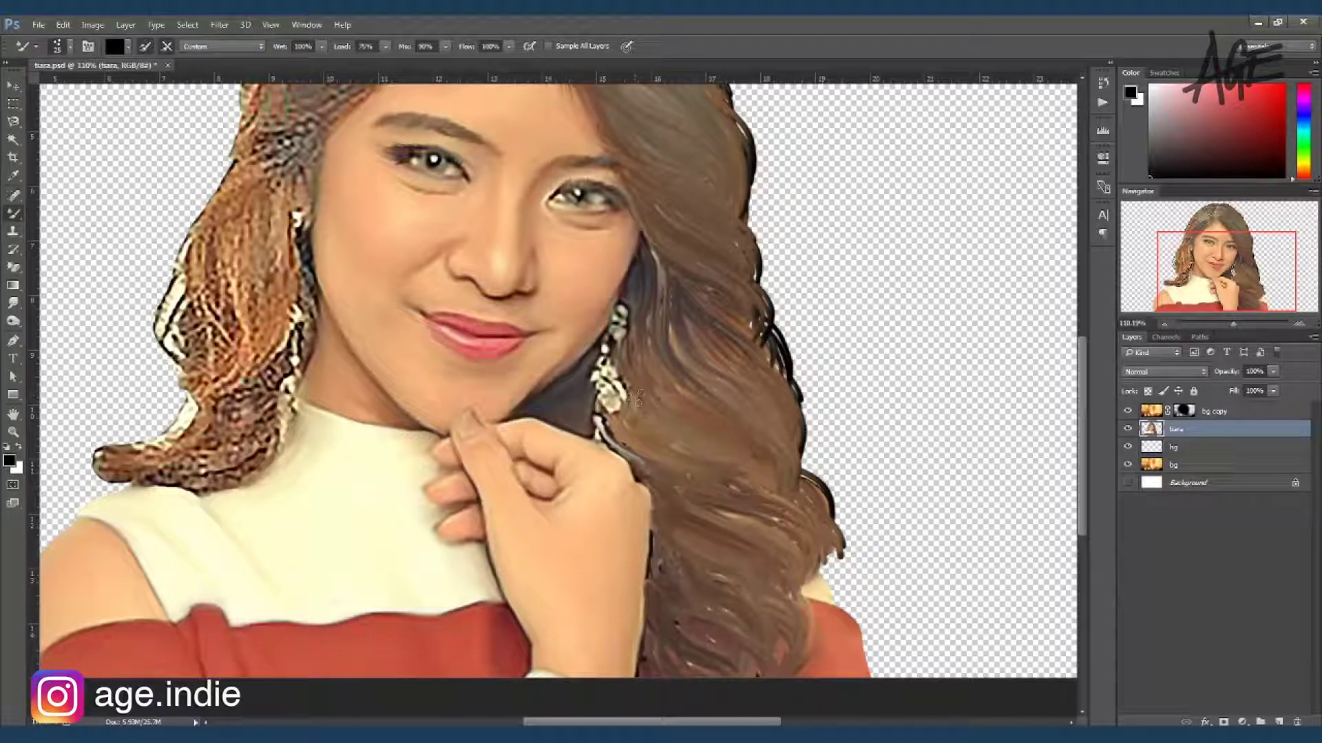
# Darken the hair near the earring, finish the right side, and fit the image on screen
pyautogui.moveTo(637, 337); pyautogui.dragTo(688, 420)
pyautogui.moveTo(792, 331); pyautogui.dragTo(736, 447)
pyautogui.scroll(5, 723, 399)
pyautogui.moveTo(757, 337)
pyautogui.mouseDown()
pyautogui.moveTo(722, 395)
pyautogui.moveTo(713, 297)
pyautogui.mouseUp()
pyautogui.hotkey('ctrl', '0')
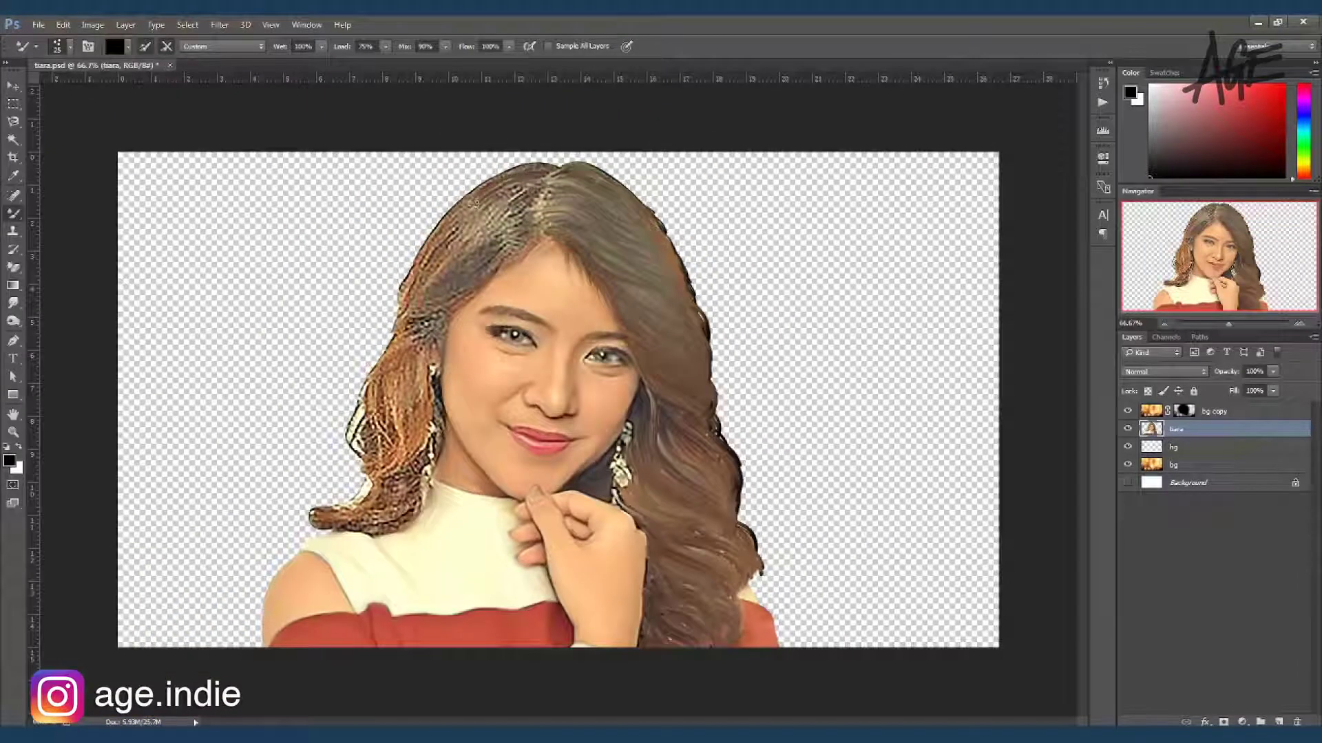
# Repaint the hair near the top of the head and darken the left hair edge and crown
pyautogui.moveTo(530, 203)
pyautogui.mouseDown()
pyautogui.moveTo(499, 223)
pyautogui.moveTo(489, 265)
pyautogui.mouseUp()
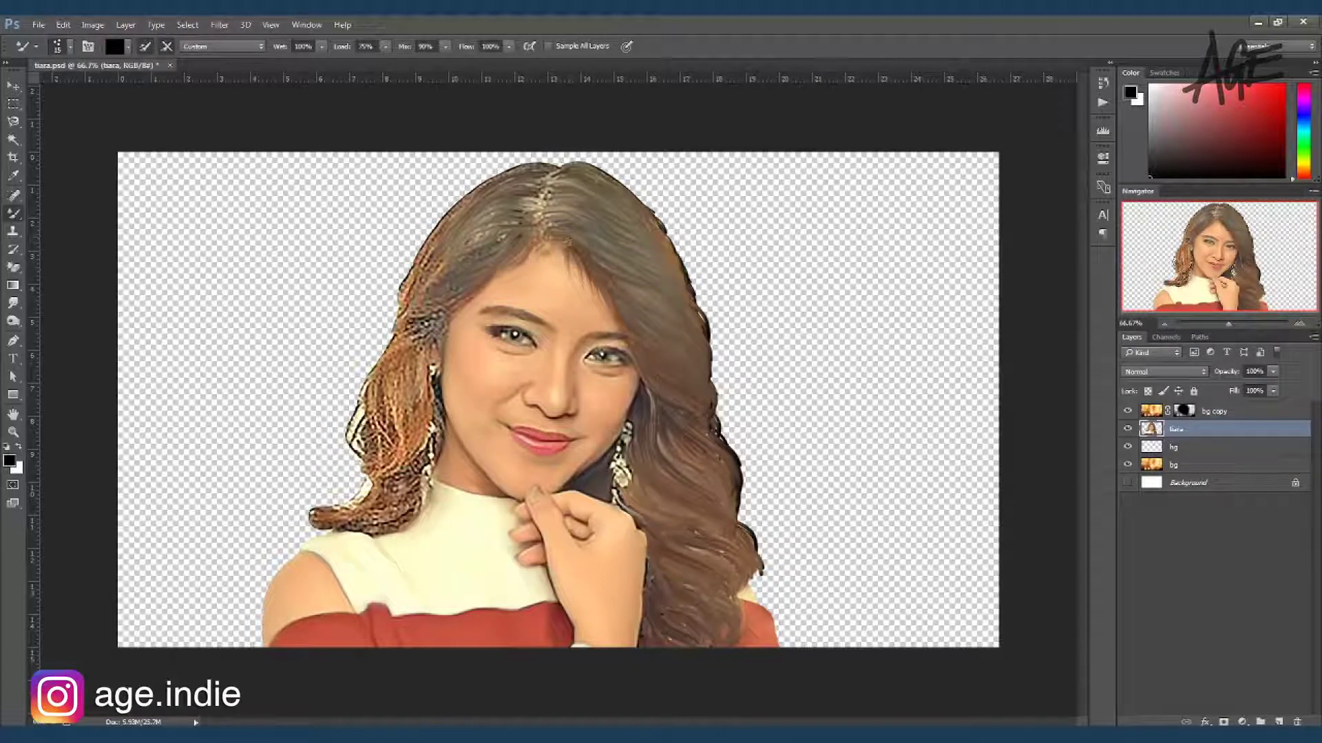
pyautogui.press(']')
pyautogui.press('[')
pyautogui.press('[')
pyautogui.press('[')
pyautogui.moveTo(403, 301); pyautogui.dragTo(380, 335)
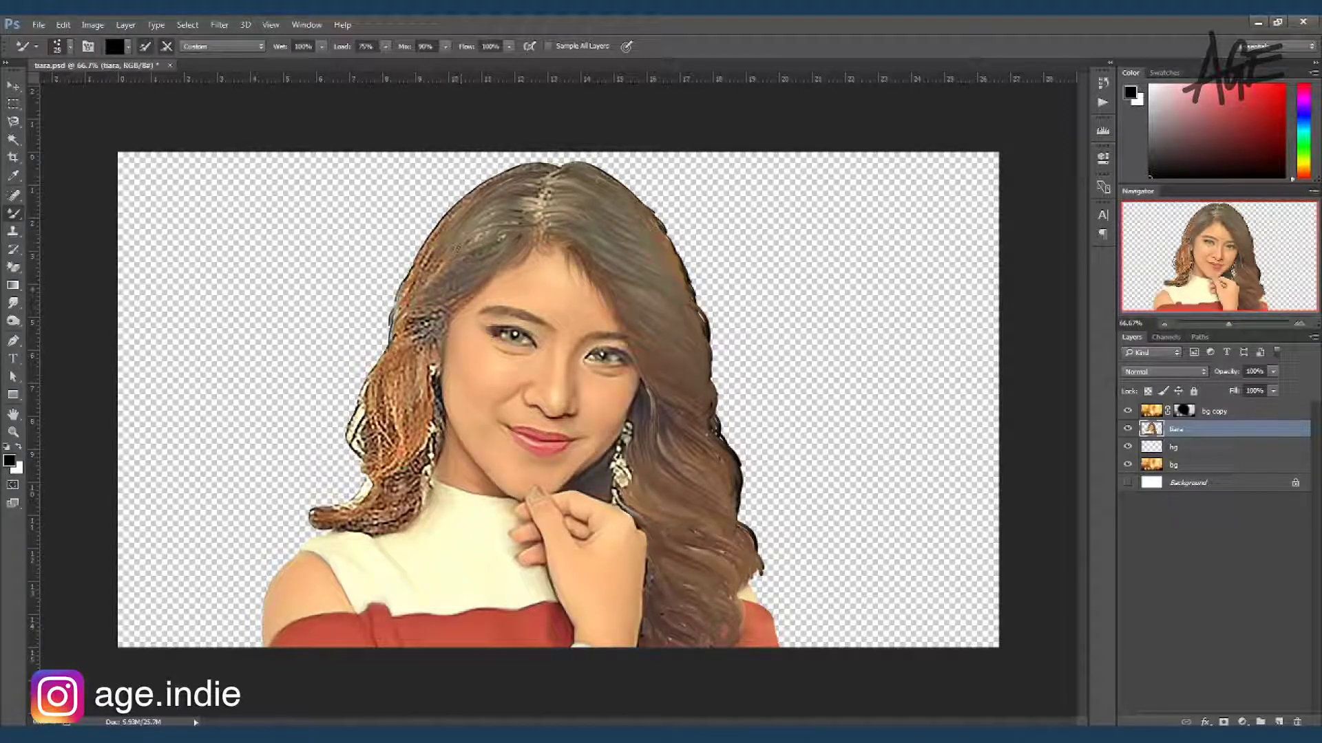
pyautogui.moveTo(441, 261); pyautogui.dragTo(406, 302)
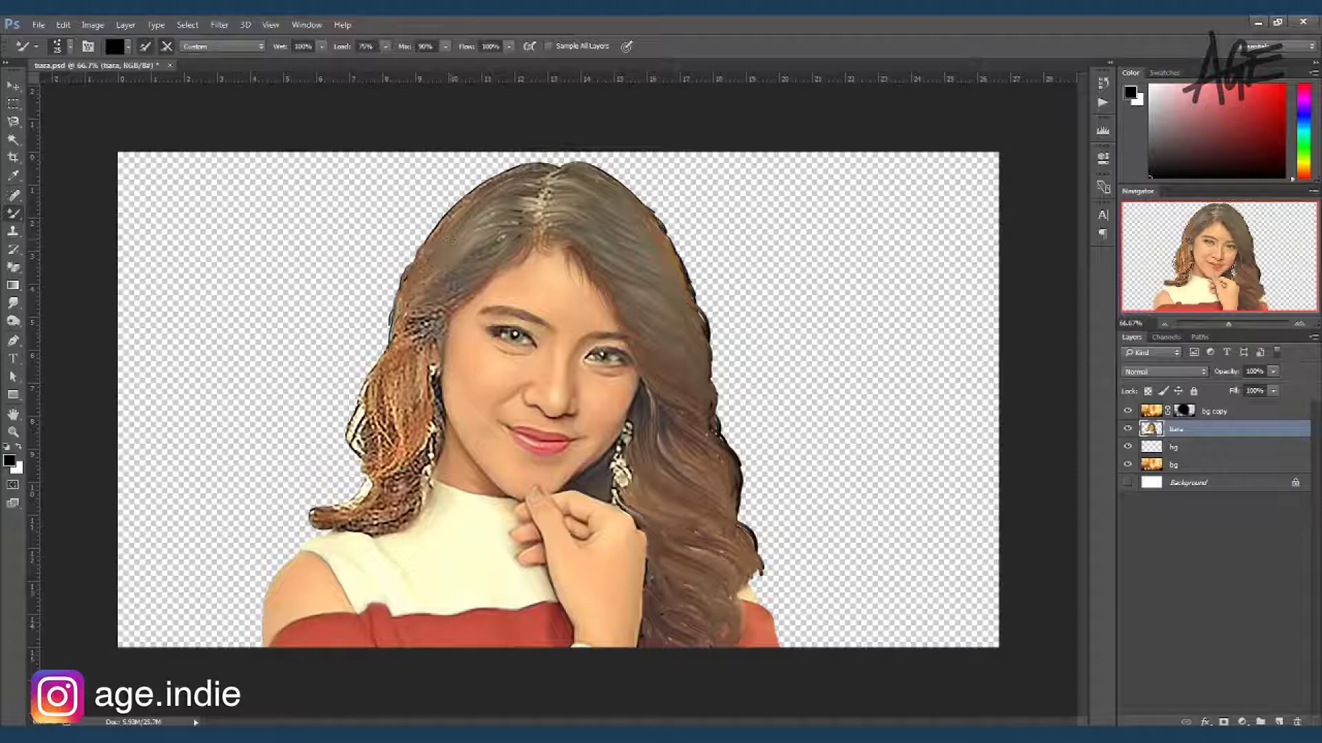
pyautogui.moveTo(531, 169)
pyautogui.mouseDown()
pyautogui.moveTo(431, 238)
pyautogui.moveTo(461, 199)
pyautogui.mouseUp()
# Smooth the left-side hair darker, with a dark outline and a painted lower-left curl
pyautogui.moveTo(433, 303)
pyautogui.mouseDown()
pyautogui.moveTo(392, 351)
pyautogui.moveTo(386, 437)
pyautogui.mouseUp()
pyautogui.moveTo(372, 354)
pyautogui.mouseDown()
pyautogui.moveTo(403, 434)
pyautogui.moveTo(389, 437)
pyautogui.mouseUp()
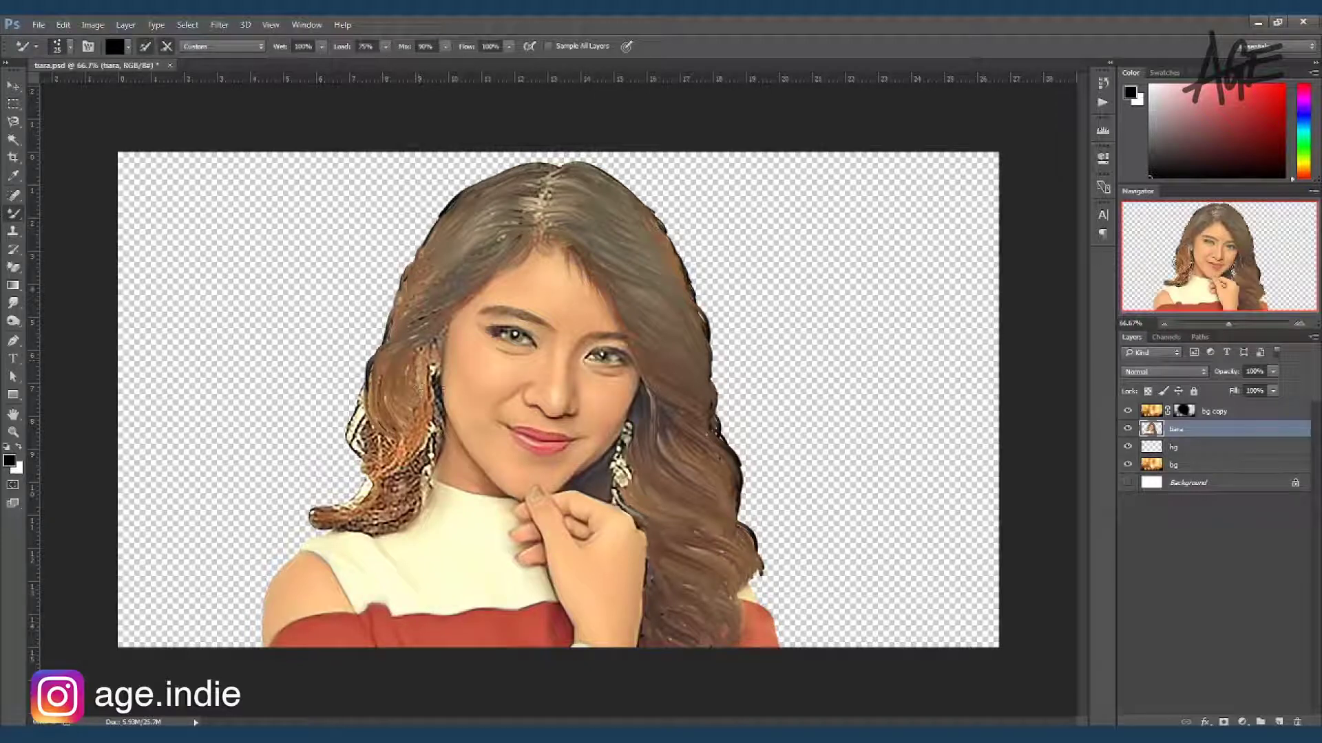
pyautogui.moveTo(437, 344); pyautogui.dragTo(416, 458)
pyautogui.moveTo(379, 389)
pyautogui.mouseDown()
pyautogui.moveTo(344, 468)
pyautogui.moveTo(358, 454)
pyautogui.moveTo(355, 492)
pyautogui.mouseUp()
pyautogui.moveTo(430, 441)
pyautogui.mouseDown()
pyautogui.moveTo(344, 492)
pyautogui.moveTo(296, 543)
pyautogui.mouseUp()
pyautogui.moveTo(385, 482); pyautogui.dragTo(307, 537)
pyautogui.moveTo(420, 464)
pyautogui.mouseDown()
pyautogui.moveTo(324, 537)
pyautogui.moveTo(358, 530)
pyautogui.mouseUp()
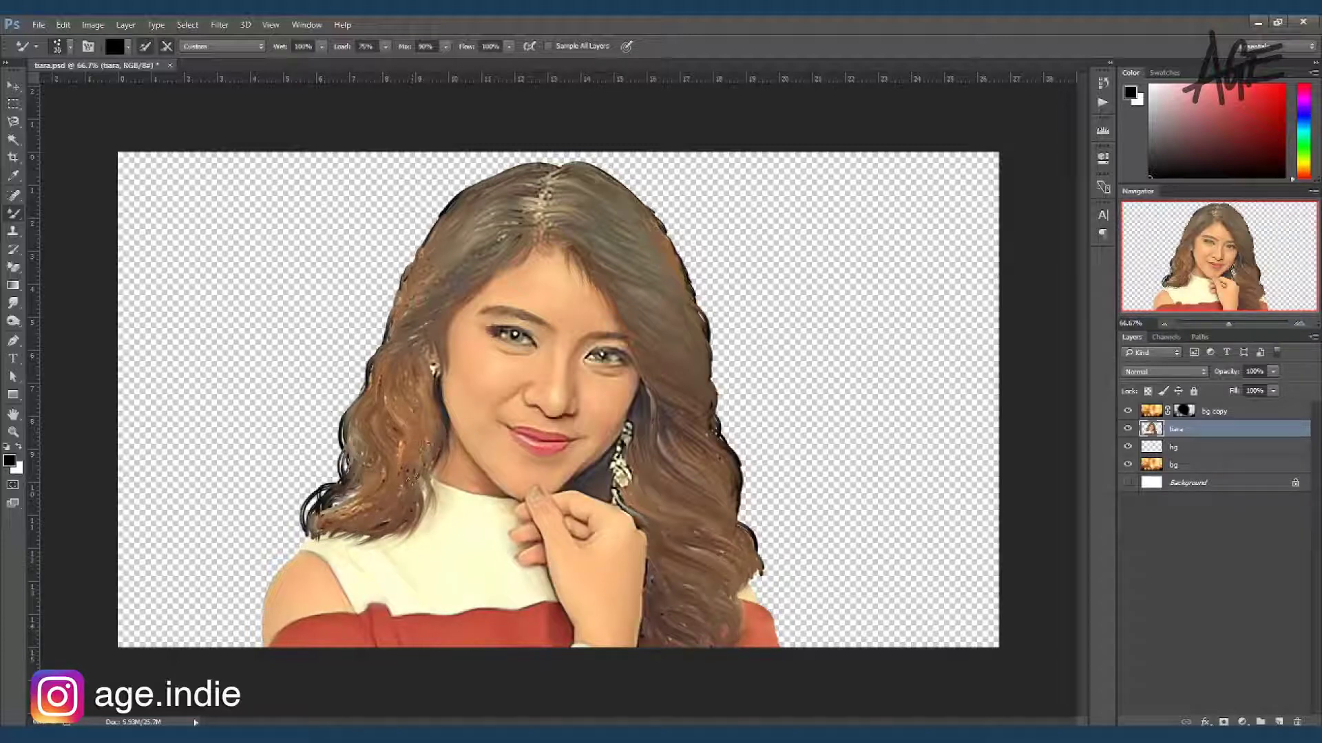
# With a larger brush, darken strands on the left, top-left, upper-right and right of the hair
pyautogui.moveTo(484, 272); pyautogui.dragTo(496, 289)
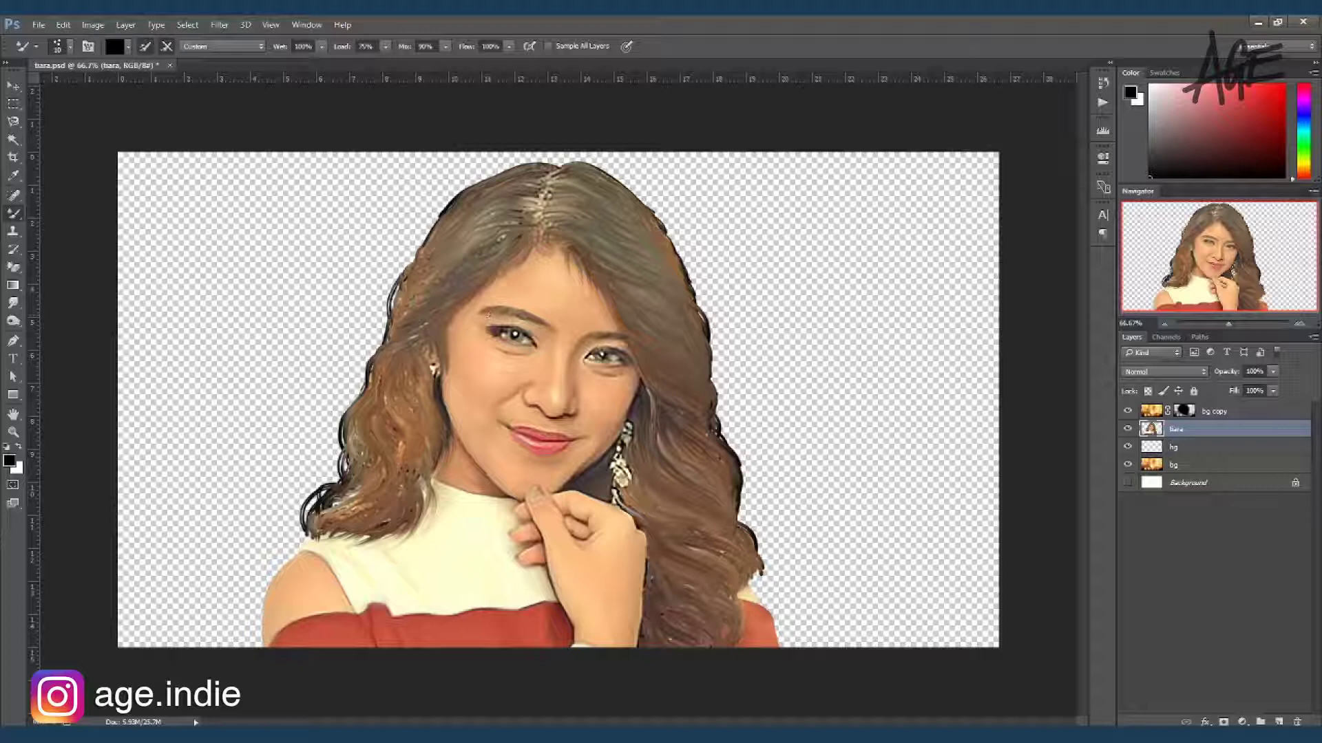
pyautogui.press(']')
pyautogui.moveTo(413, 234); pyautogui.dragTo(392, 293)
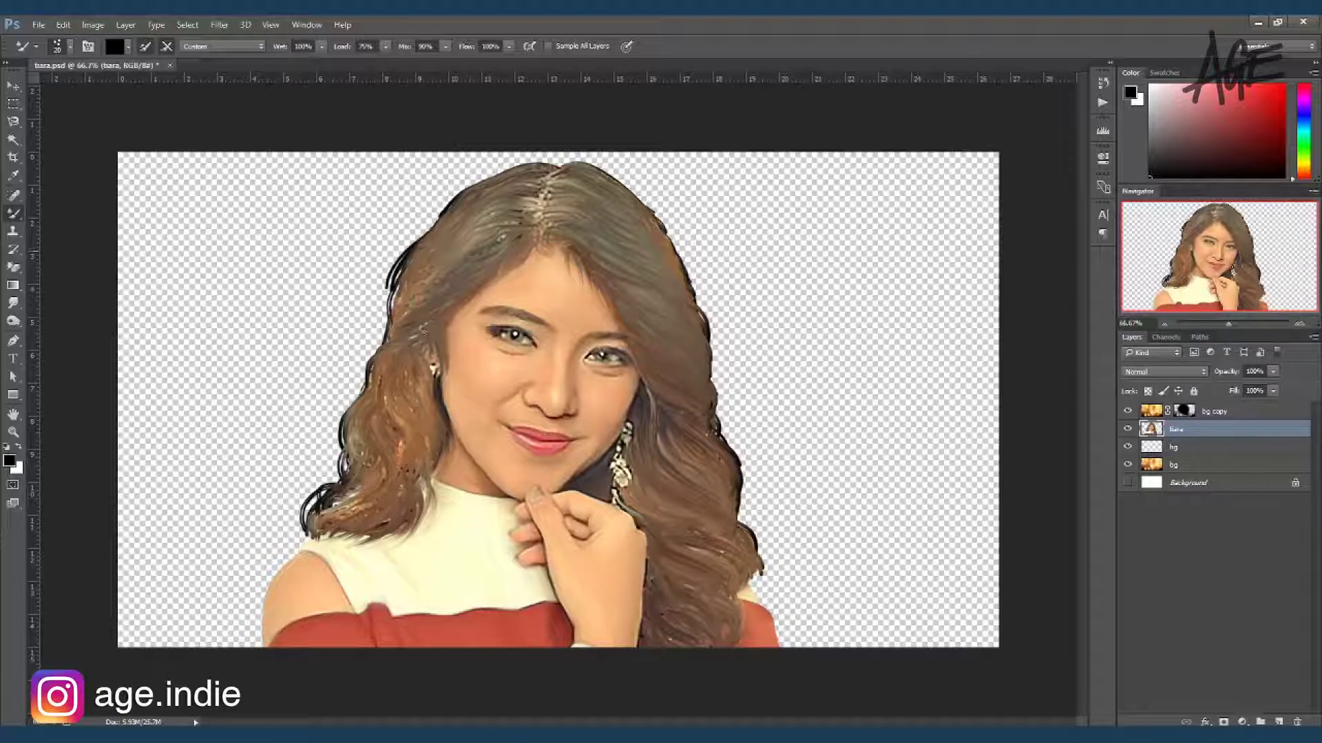
pyautogui.moveTo(488, 202); pyautogui.dragTo(479, 204)
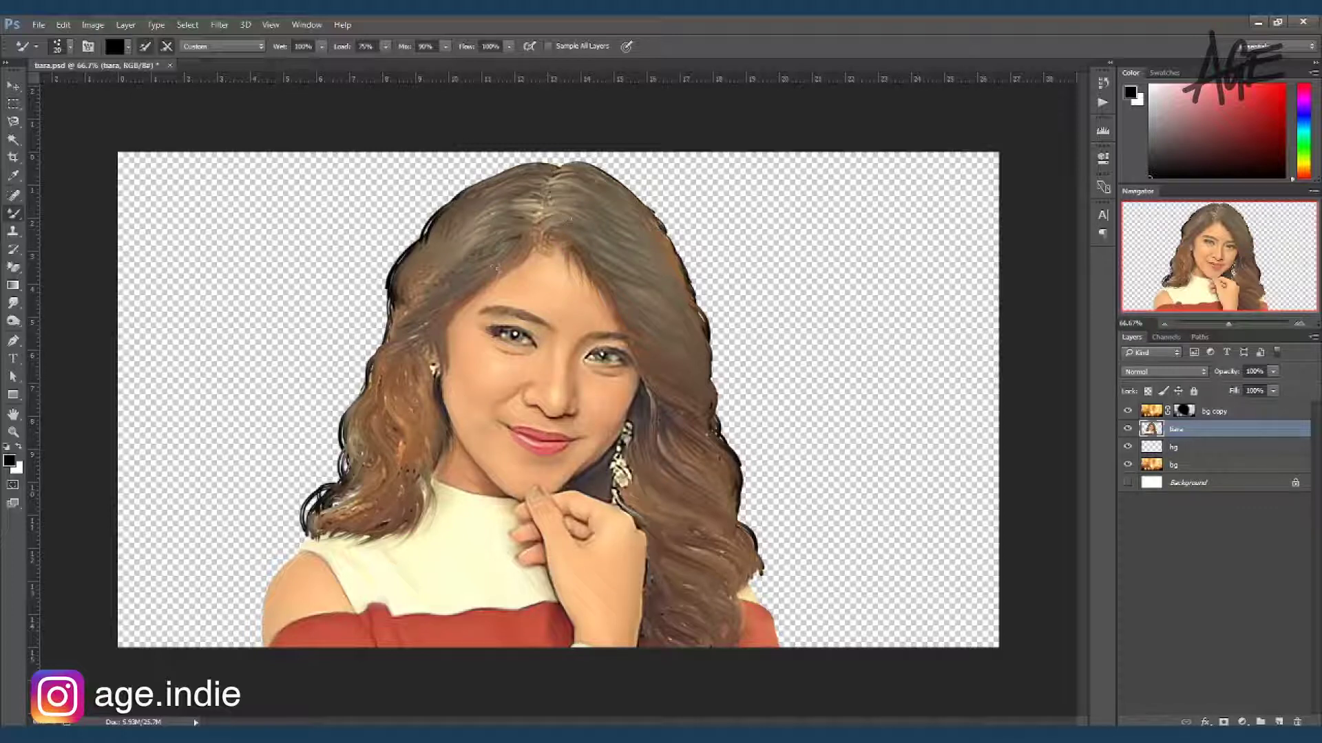
pyautogui.moveTo(569, 219); pyautogui.dragTo(661, 227)
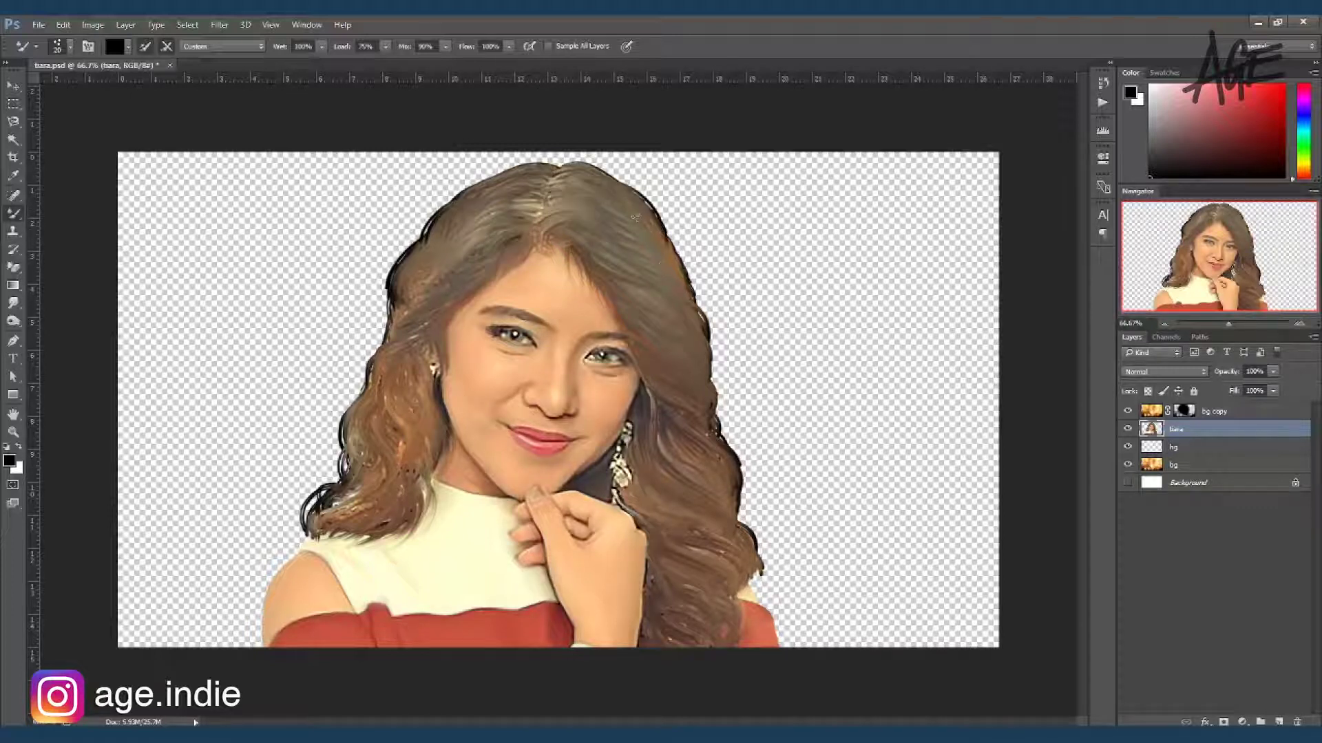
pyautogui.moveTo(646, 378)
pyautogui.mouseDown()
pyautogui.moveTo(726, 413)
pyautogui.moveTo(723, 475)
pyautogui.moveTo(710, 435)
pyautogui.mouseUp()
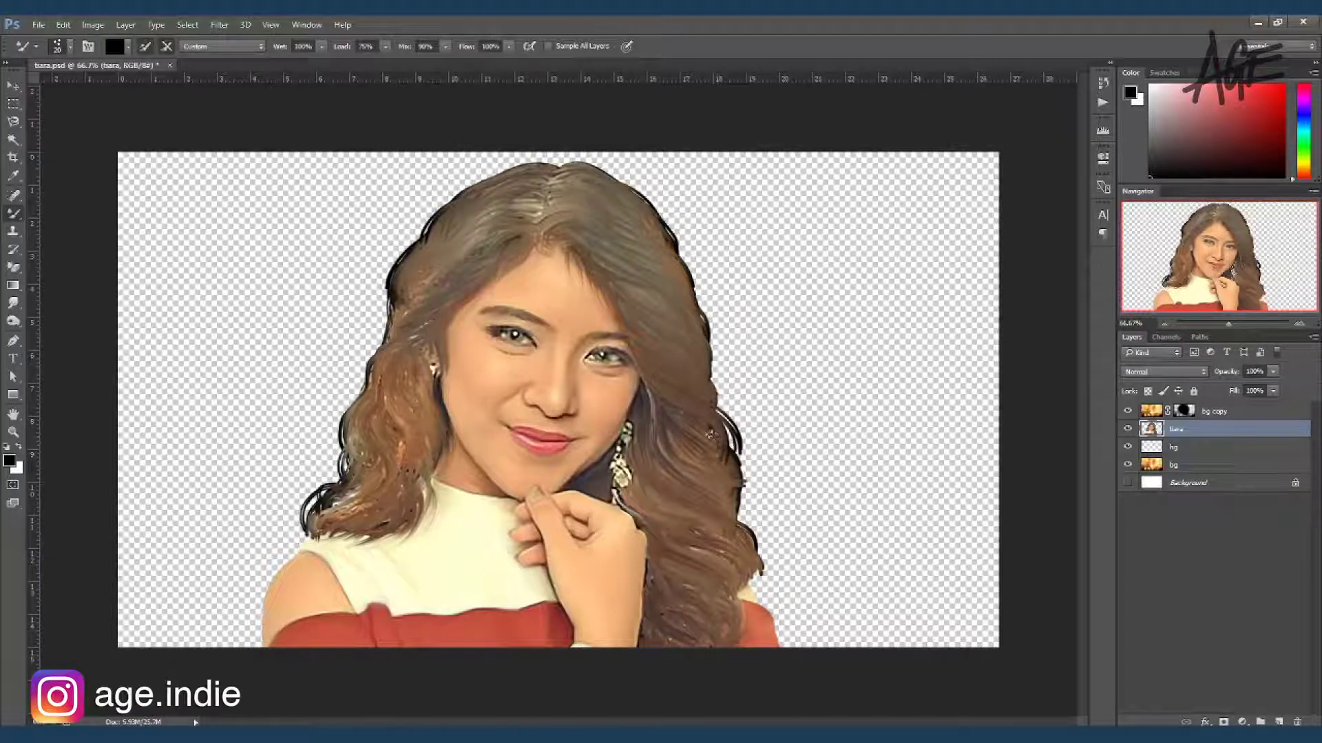
# Zoom in and dodge the nose tip, the area under the eye and the lower lip
pyautogui.press('o')
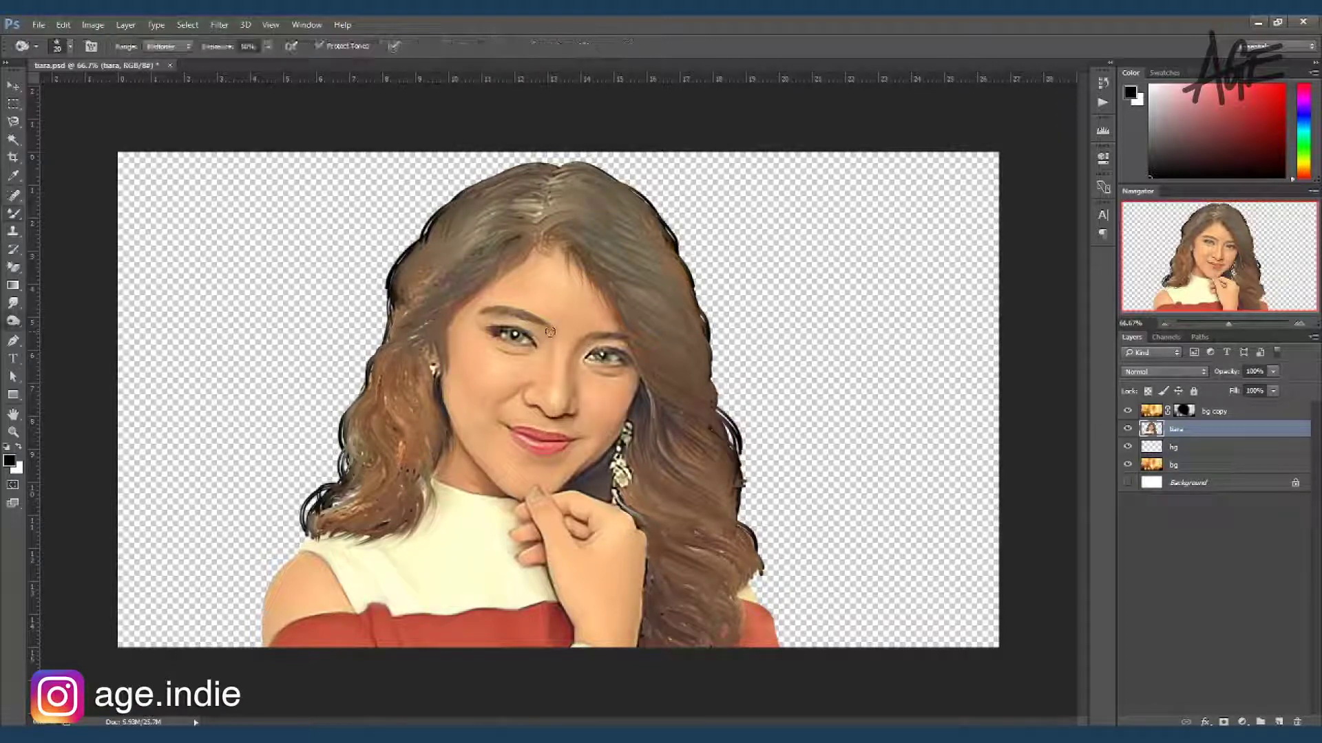
pyautogui.hotkey('ctrl', '+')
pyautogui.hotkey('ctrl', '+')
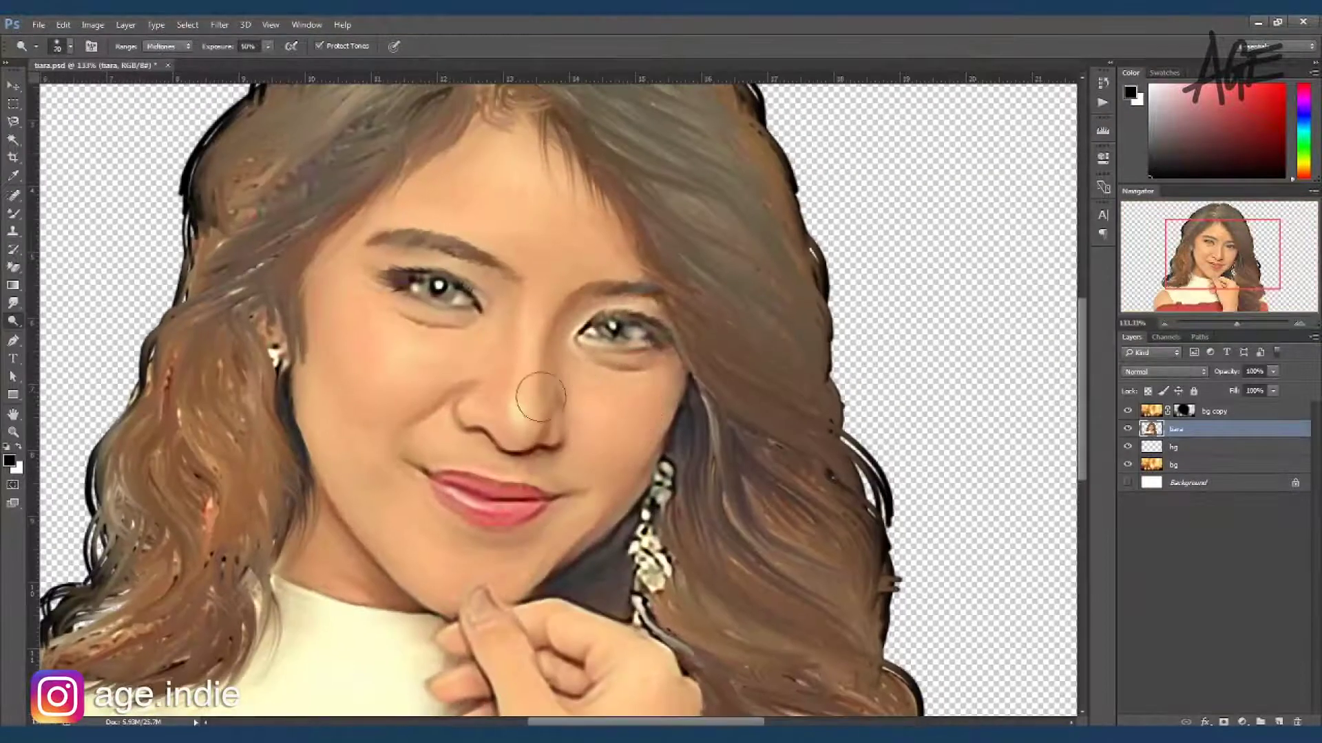
pyautogui.moveTo(529, 406); pyautogui.dragTo(522, 424)
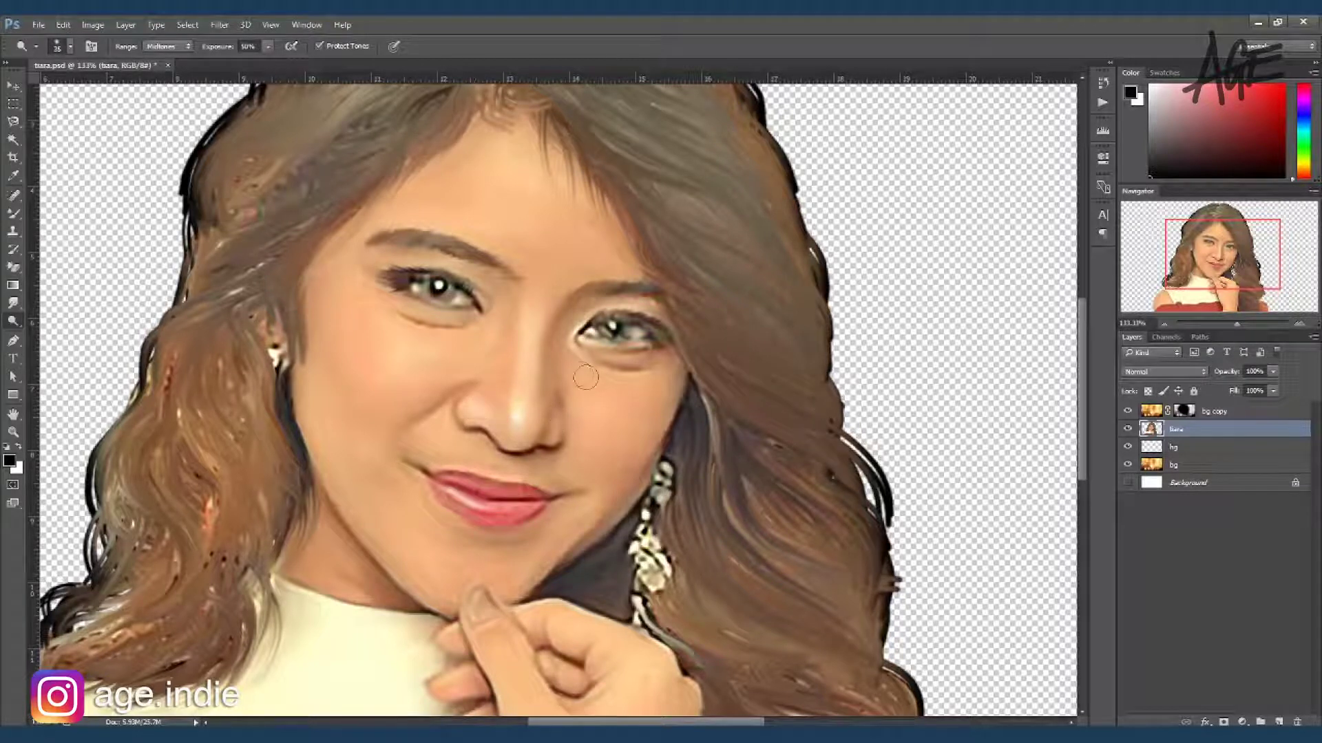
pyautogui.moveTo(422, 354); pyautogui.dragTo(407, 344)
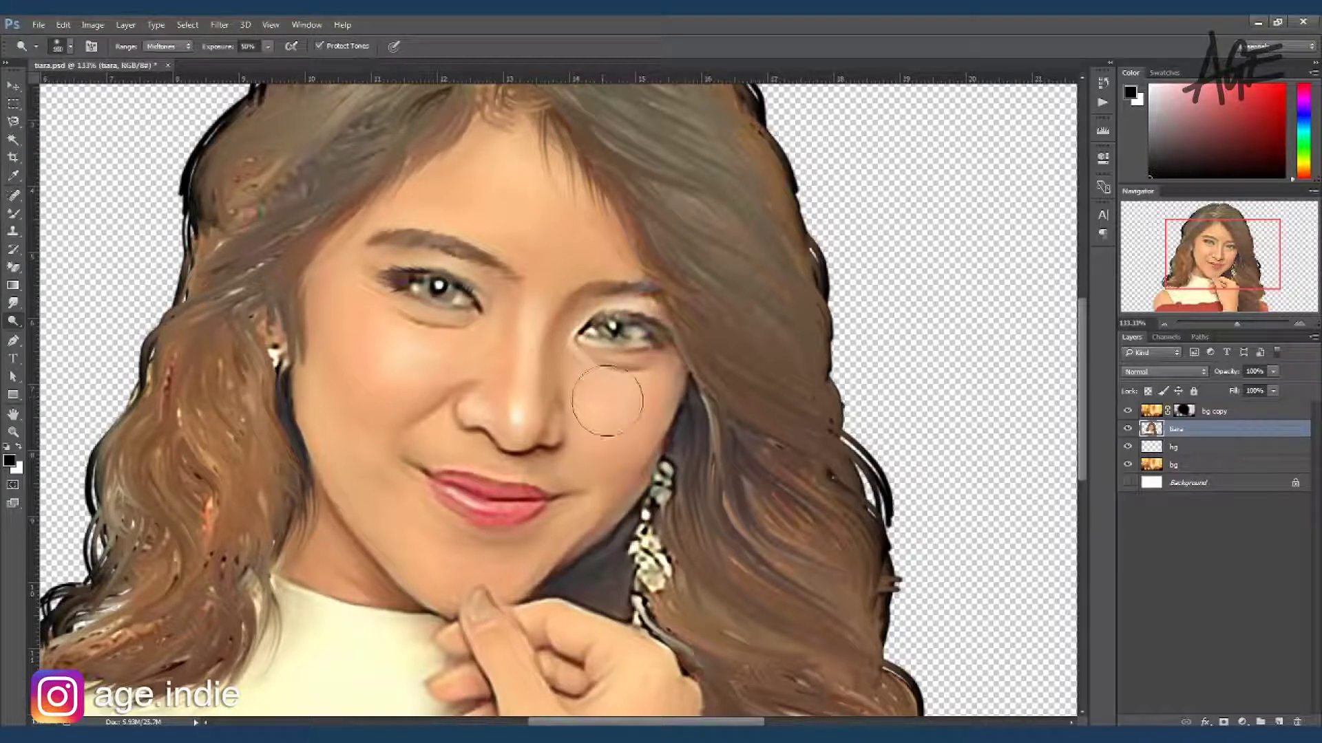
pyautogui.press(']')
pyautogui.press(']')
pyautogui.press(']')
pyautogui.press('[')
pyautogui.press('[')
pyautogui.press('[')
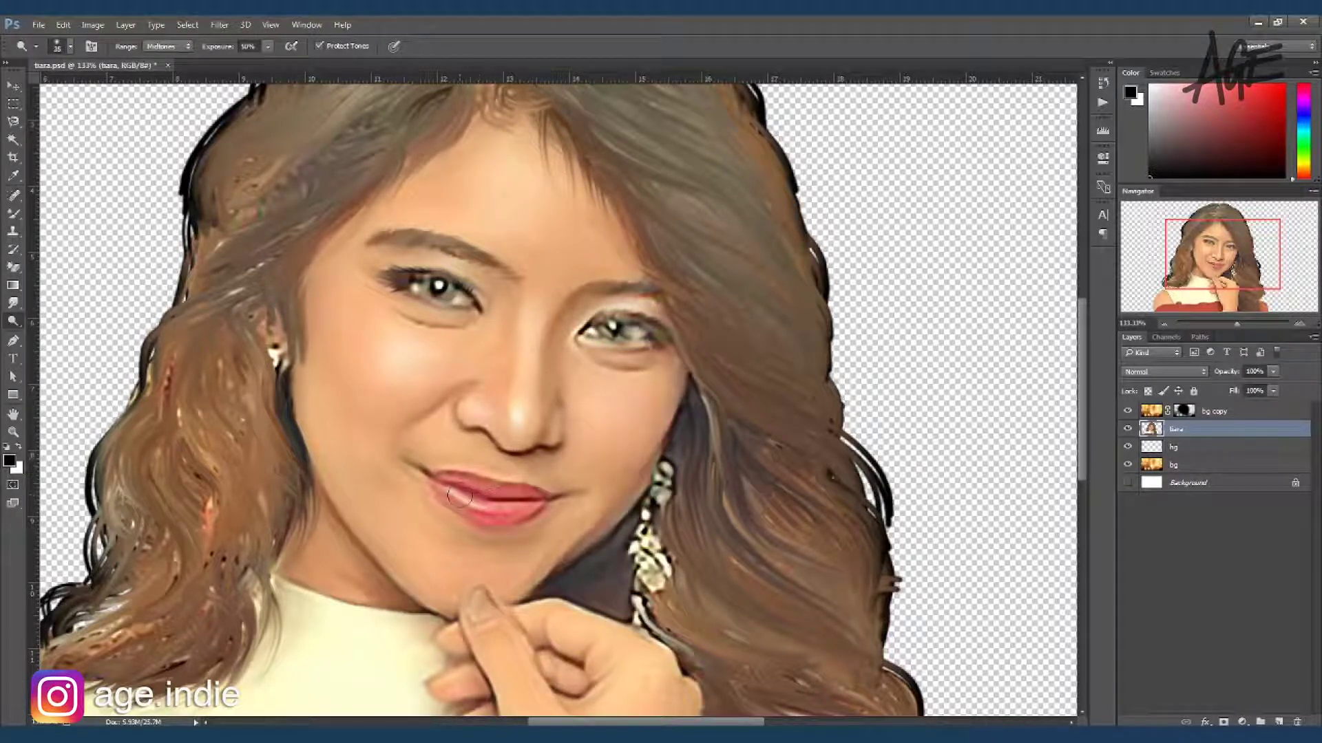
pyautogui.moveTo(470, 503); pyautogui.dragTo(518, 498)
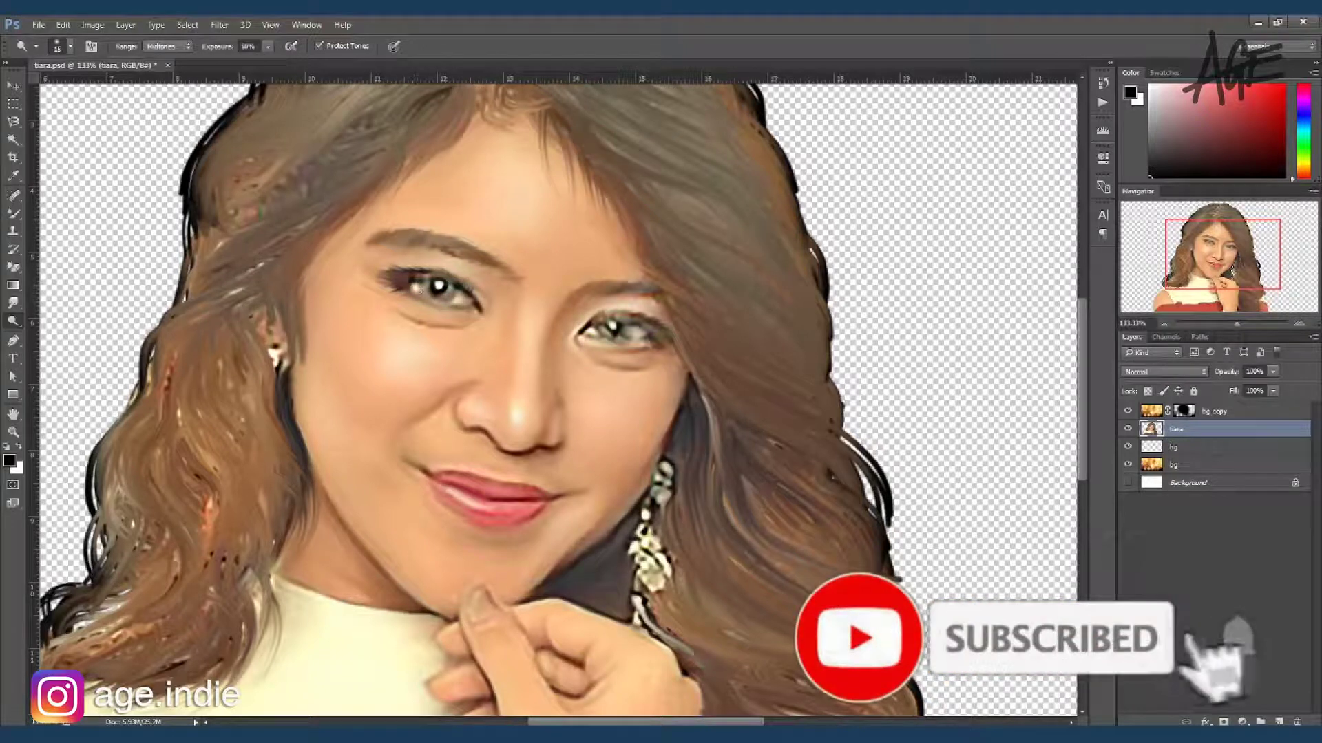
# Burn the eye's lower lid and iris, the neck shadow under the chin, and the hair beside the earring
pyautogui.hotkey('shift', 'o')
pyautogui.press('[')
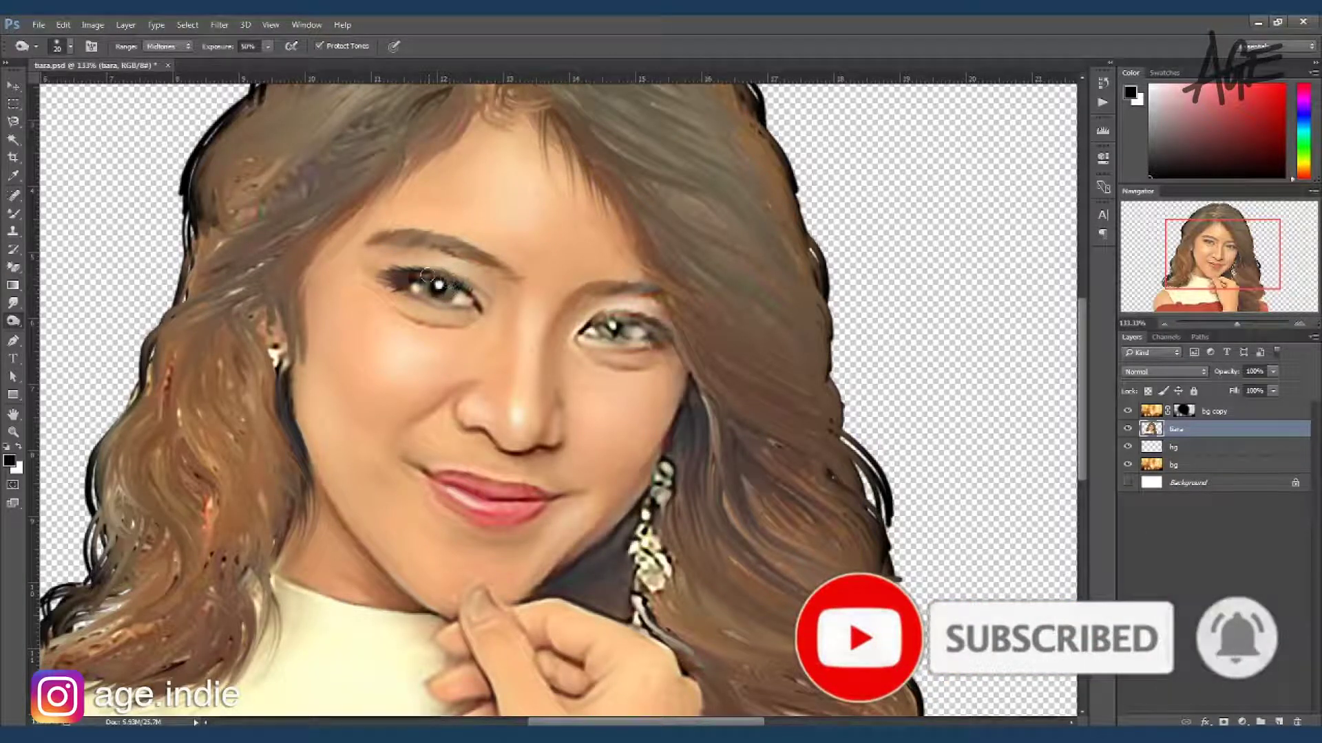
pyautogui.moveTo(573, 339); pyautogui.dragTo(616, 329)
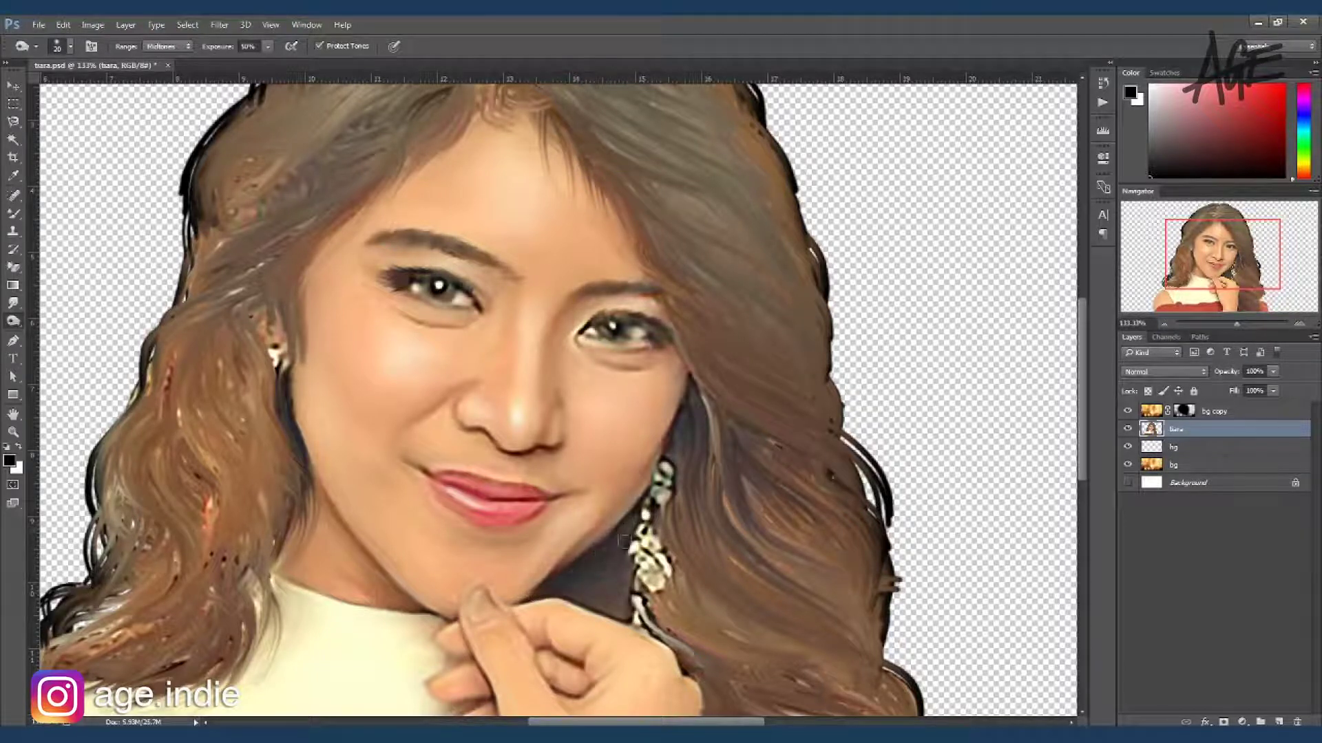
pyautogui.moveTo(620, 540)
pyautogui.mouseDown()
pyautogui.moveTo(589, 585)
pyautogui.moveTo(623, 571)
pyautogui.moveTo(606, 608)
pyautogui.mouseUp()
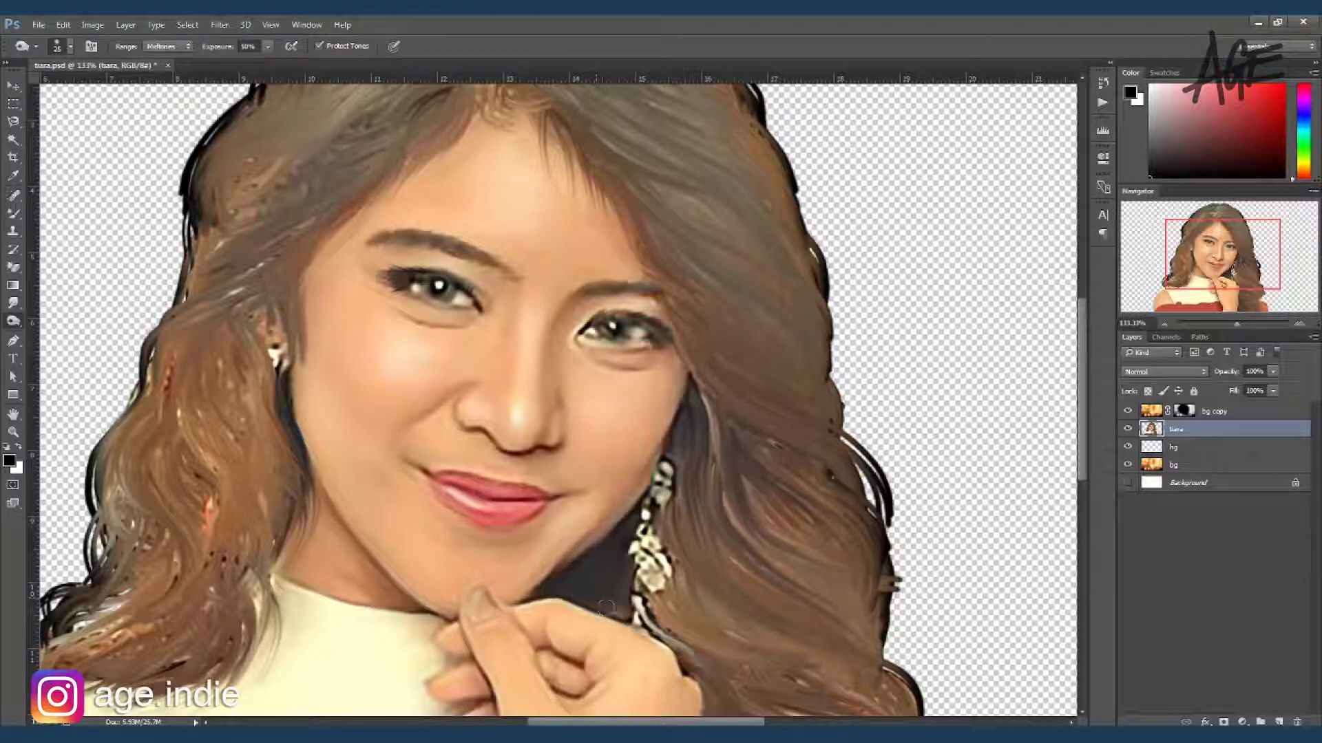
pyautogui.moveTo(669, 452)
pyautogui.mouseDown()
pyautogui.moveTo(709, 427)
pyautogui.moveTo(716, 464)
pyautogui.moveTo(682, 544)
pyautogui.moveTo(674, 530)
pyautogui.moveTo(670, 625)
pyautogui.moveTo(778, 592)
pyautogui.mouseUp()
pyautogui.press(']')
pyautogui.press(']')
pyautogui.press(']')
# Burn the hair at the crown, the top of the head and down the right side
pyautogui.moveTo(791, 537)
pyautogui.mouseDown()
pyautogui.moveTo(732, 472)
pyautogui.moveTo(766, 581)
pyautogui.mouseUp()
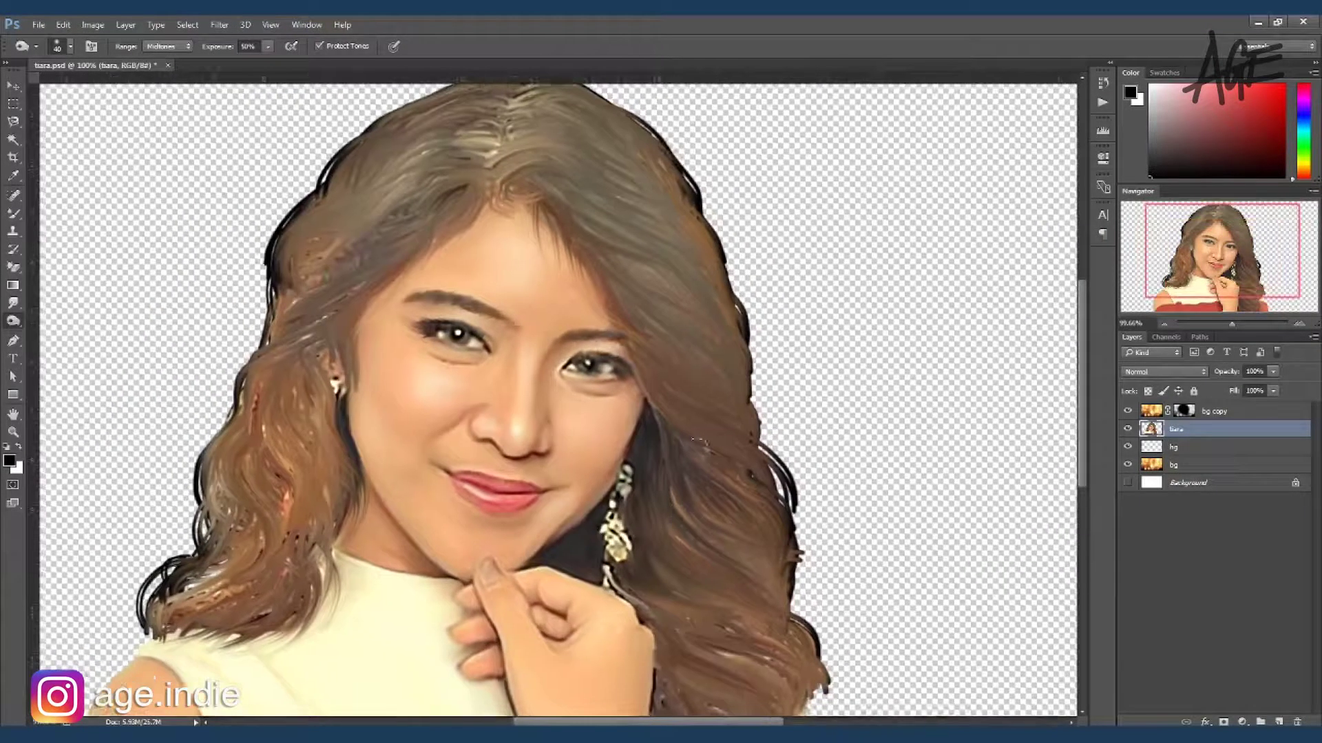
pyautogui.moveTo(572, 213); pyautogui.dragTo(659, 250)
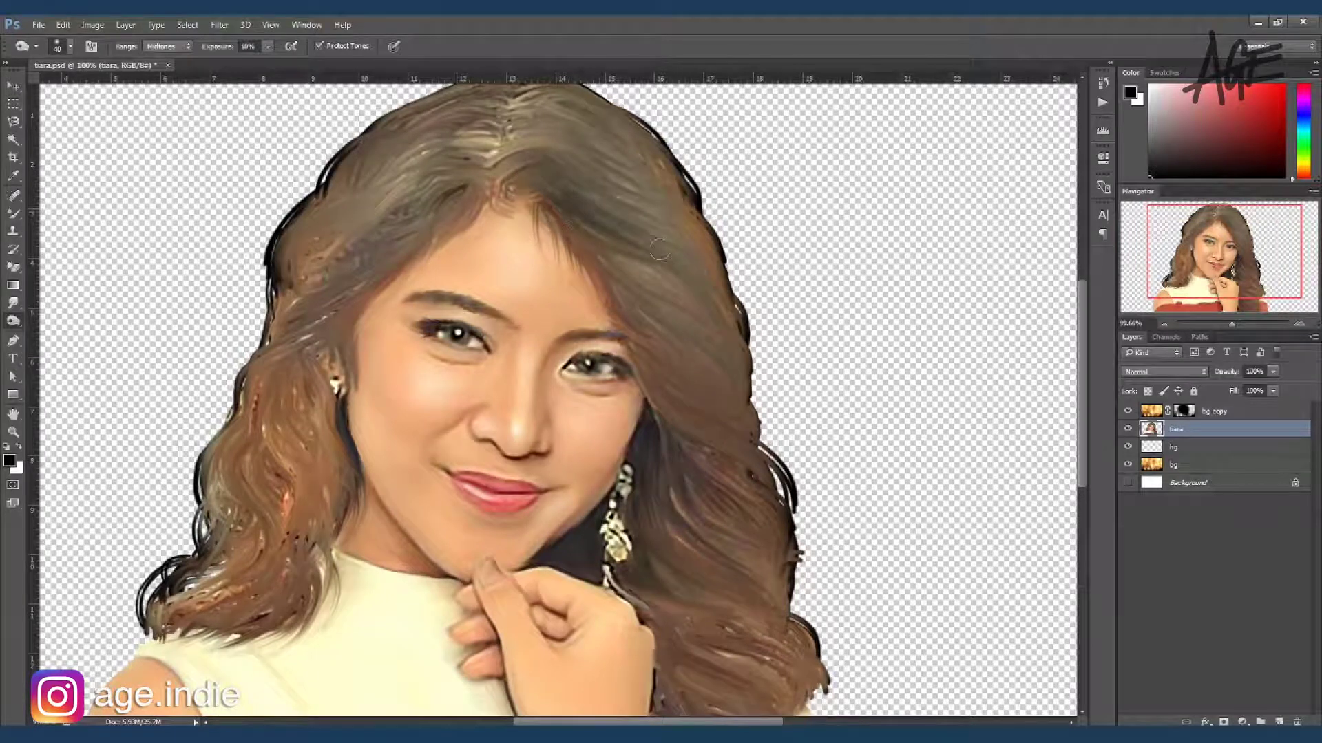
pyautogui.moveTo(597, 145)
pyautogui.mouseDown()
pyautogui.moveTo(543, 114)
pyautogui.moveTo(612, 175)
pyautogui.moveTo(605, 234)
pyautogui.moveTo(619, 262)
pyautogui.mouseUp()
pyautogui.moveTo(537, 234)
pyautogui.mouseDown()
pyautogui.moveTo(689, 289)
pyautogui.moveTo(634, 224)
pyautogui.mouseUp()
pyautogui.moveTo(619, 172)
pyautogui.mouseDown()
pyautogui.moveTo(716, 316)
pyautogui.moveTo(633, 255)
pyautogui.mouseUp()
pyautogui.moveTo(654, 193)
pyautogui.mouseDown()
pyautogui.moveTo(598, 303)
pyautogui.moveTo(606, 406)
pyautogui.mouseUp()
pyautogui.moveTo(729, 303); pyautogui.dragTo(620, 413)
pyautogui.moveTo(730, 344); pyautogui.dragTo(633, 455)
pyautogui.moveTo(730, 455); pyautogui.dragTo(606, 330)
# Darken the right-side hair below the earring and around and below the hand
pyautogui.moveTo(757, 540); pyautogui.dragTo(712, 462)
pyautogui.moveTo(778, 570); pyautogui.dragTo(690, 408)
pyautogui.moveTo(724, 571)
pyautogui.mouseDown()
pyautogui.moveTo(686, 396)
pyautogui.moveTo(623, 413)
pyautogui.mouseUp()
pyautogui.moveTo(751, 489); pyautogui.dragTo(620, 399)
pyautogui.moveTo(640, 551); pyautogui.dragTo(599, 454)
pyautogui.moveTo(757, 537)
pyautogui.mouseDown()
pyautogui.moveTo(628, 435)
pyautogui.moveTo(757, 578)
pyautogui.mouseUp()
pyautogui.moveTo(682, 531); pyautogui.dragTo(619, 640)
pyautogui.moveTo(710, 592); pyautogui.dragTo(627, 675)
pyautogui.moveTo(757, 524)
pyautogui.mouseDown()
pyautogui.moveTo(642, 499)
pyautogui.moveTo(688, 620)
pyautogui.mouseUp()
pyautogui.moveTo(619, 413); pyautogui.dragTo(732, 437)
pyautogui.moveTo(708, 481)
pyautogui.mouseDown()
pyautogui.moveTo(689, 601)
pyautogui.moveTo(738, 633)
pyautogui.mouseUp()
# Darken the top and left hair, from the parting down around the ear to the lower-left curls
pyautogui.moveTo(481, 162); pyautogui.dragTo(406, 134)
pyautogui.moveTo(482, 103)
pyautogui.mouseDown()
pyautogui.moveTo(368, 192)
pyautogui.moveTo(410, 183)
pyautogui.mouseUp()
pyautogui.moveTo(330, 272)
pyautogui.mouseDown()
pyautogui.moveTo(509, 131)
pyautogui.moveTo(385, 244)
pyautogui.moveTo(358, 206)
pyautogui.mouseUp()
pyautogui.moveTo(406, 255)
pyautogui.mouseDown()
pyautogui.moveTo(275, 330)
pyautogui.moveTo(297, 365)
pyautogui.moveTo(262, 440)
pyautogui.moveTo(330, 413)
pyautogui.mouseUp()
pyautogui.moveTo(289, 516)
pyautogui.mouseDown()
pyautogui.moveTo(325, 397)
pyautogui.moveTo(303, 365)
pyautogui.mouseUp()
pyautogui.moveTo(331, 441)
pyautogui.mouseDown()
pyautogui.moveTo(302, 537)
pyautogui.moveTo(262, 550)
pyautogui.mouseUp()
pyautogui.moveTo(255, 433)
pyautogui.mouseDown()
pyautogui.moveTo(227, 558)
pyautogui.moveTo(172, 626)
pyautogui.moveTo(303, 496)
pyautogui.mouseUp()
pyautogui.moveTo(296, 578); pyautogui.dragTo(344, 434)
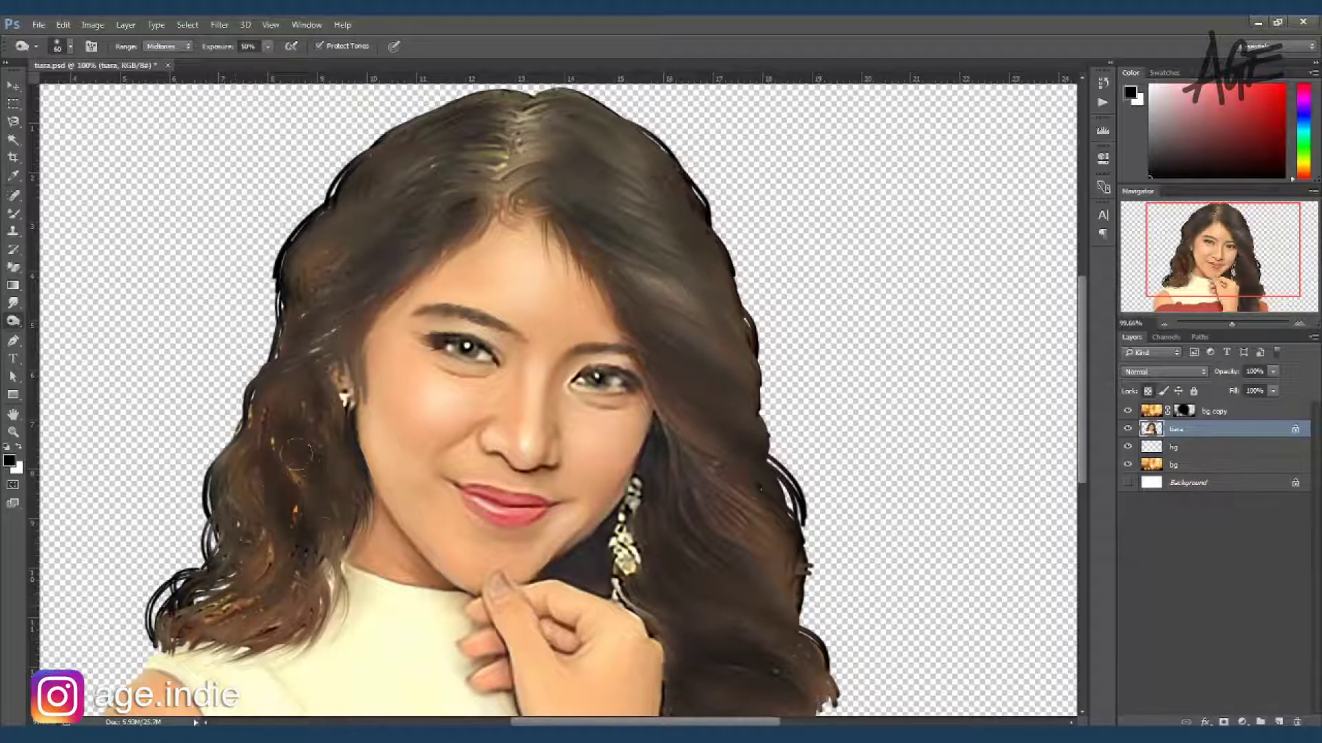
pyautogui.moveTo(227, 620); pyautogui.dragTo(317, 482)
pyautogui.moveTo(275, 571); pyautogui.dragTo(179, 612)
pyautogui.moveTo(241, 550)
pyautogui.mouseDown()
pyautogui.moveTo(234, 468)
pyautogui.moveTo(276, 386)
pyautogui.mouseUp()
pyautogui.moveTo(227, 482); pyautogui.dragTo(220, 537)
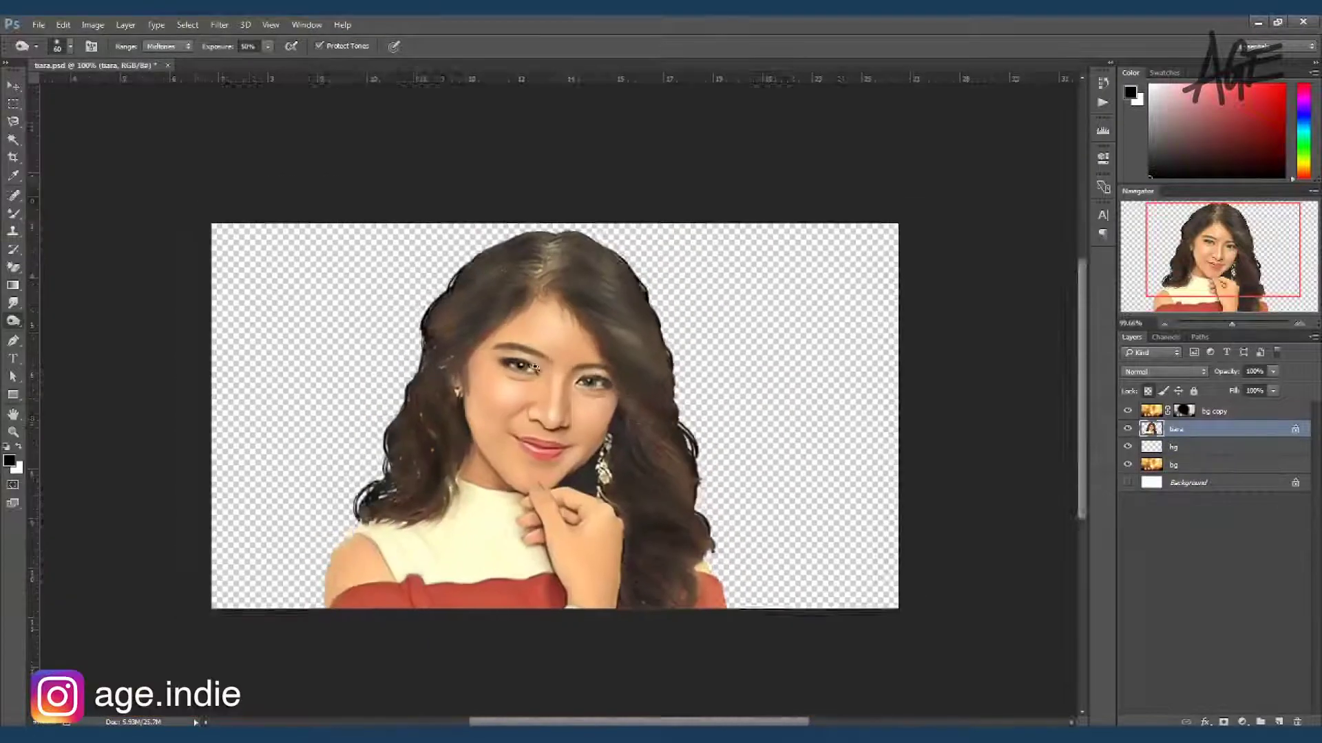
# Zoom out and, with a much larger brush, dodge a few hair locks on the left and right
pyautogui.scroll(1, 693, 432)
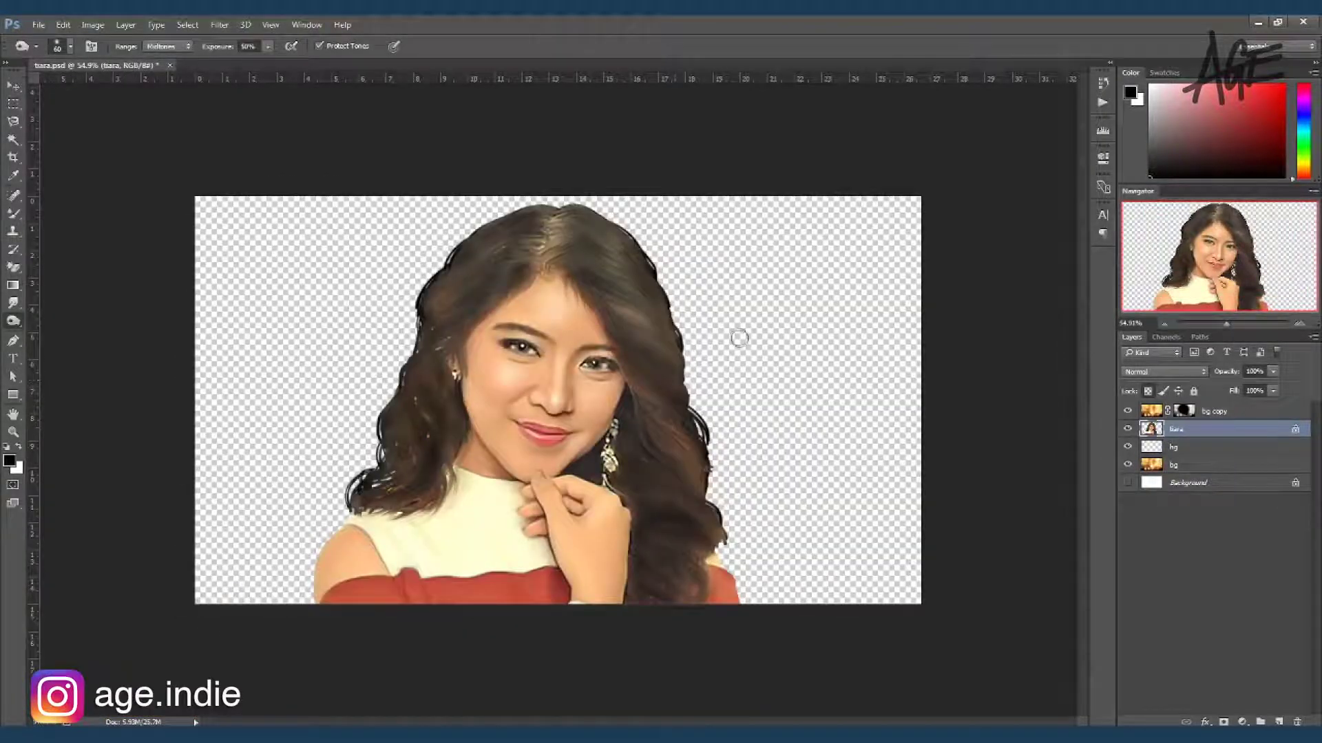
pyautogui.press(']')
pyautogui.press(']')
pyautogui.press(']')
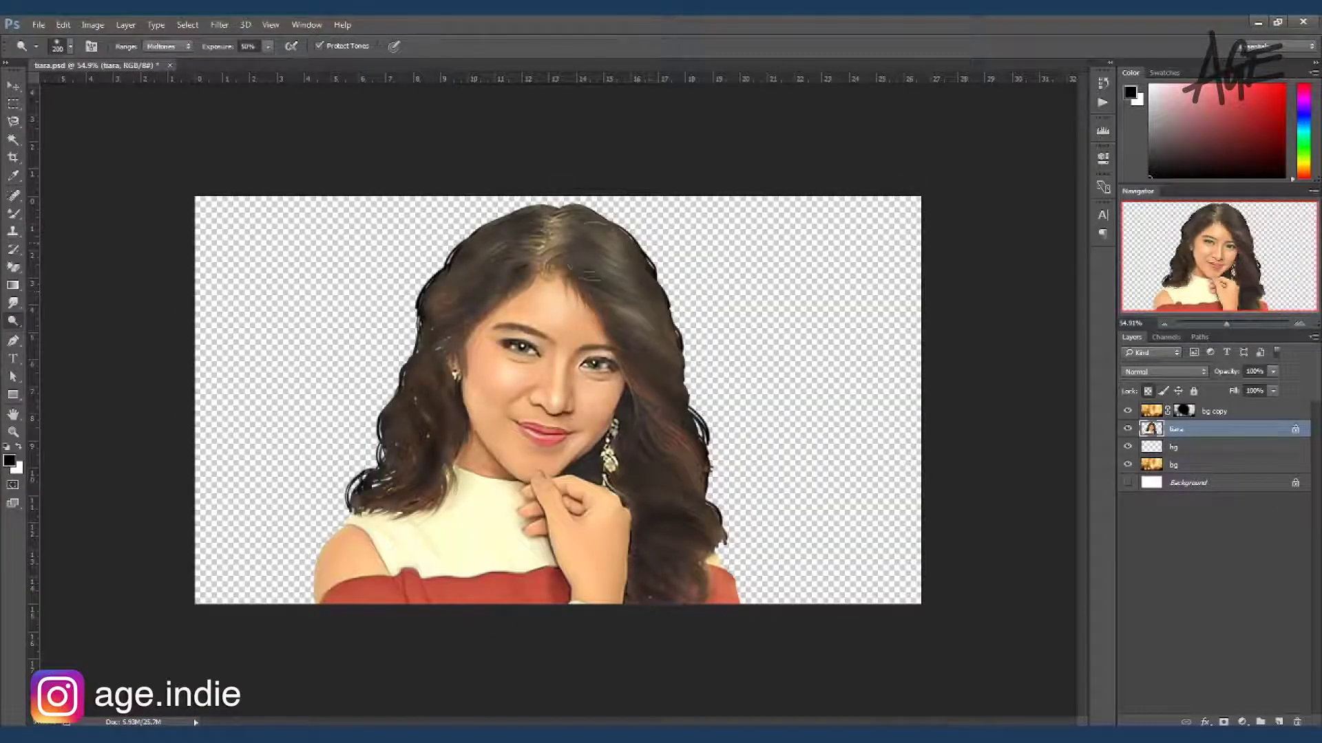
pyautogui.moveTo(482, 255); pyautogui.dragTo(434, 310)
pyautogui.moveTo(413, 358); pyautogui.dragTo(406, 454)
pyautogui.moveTo(455, 276); pyautogui.dragTo(441, 296)
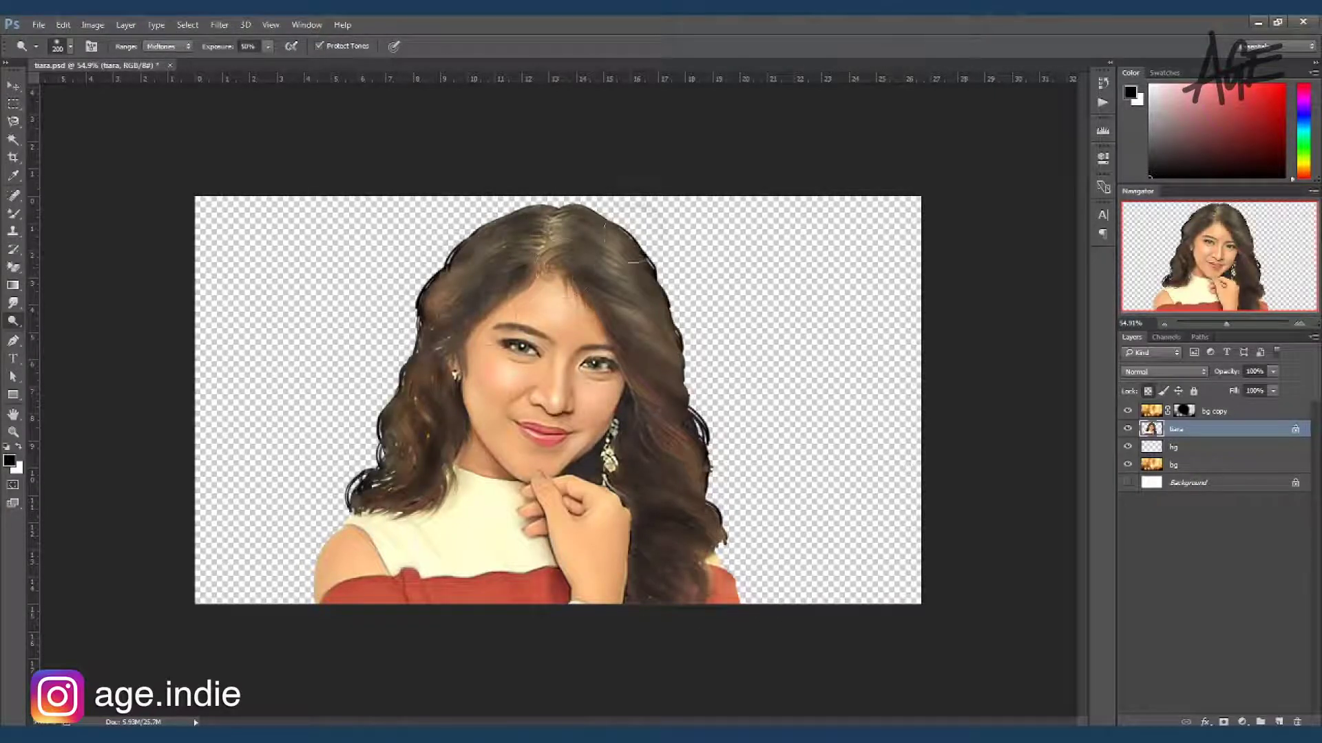
pyautogui.moveTo(694, 465); pyautogui.dragTo(701, 527)
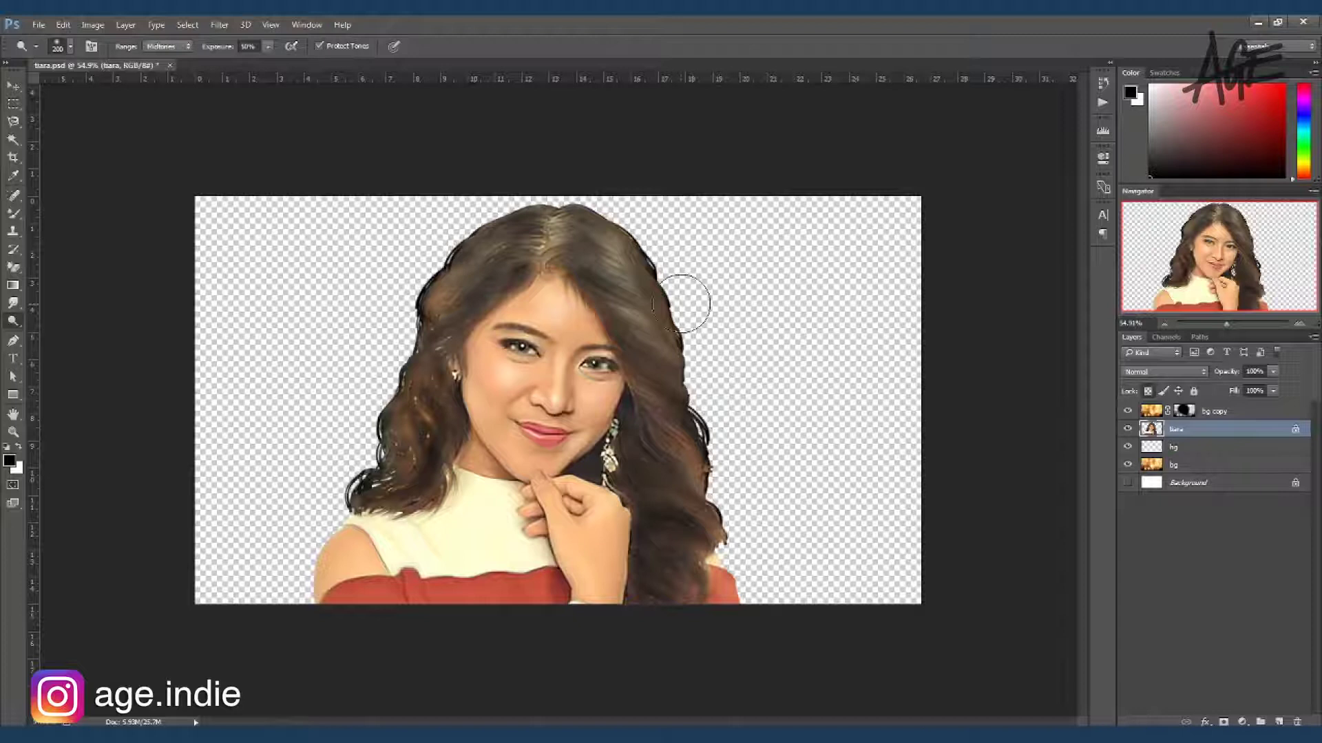
# Lower the bg layer's opacity and make the Background layer visible to reveal the bokeh
pyautogui.press('v')
pyautogui.click(1174, 465)
pyautogui.click(1273, 372)
pyautogui.moveTo(1308, 391); pyautogui.dragTo(1251, 391)
pyautogui.click(1127, 483)
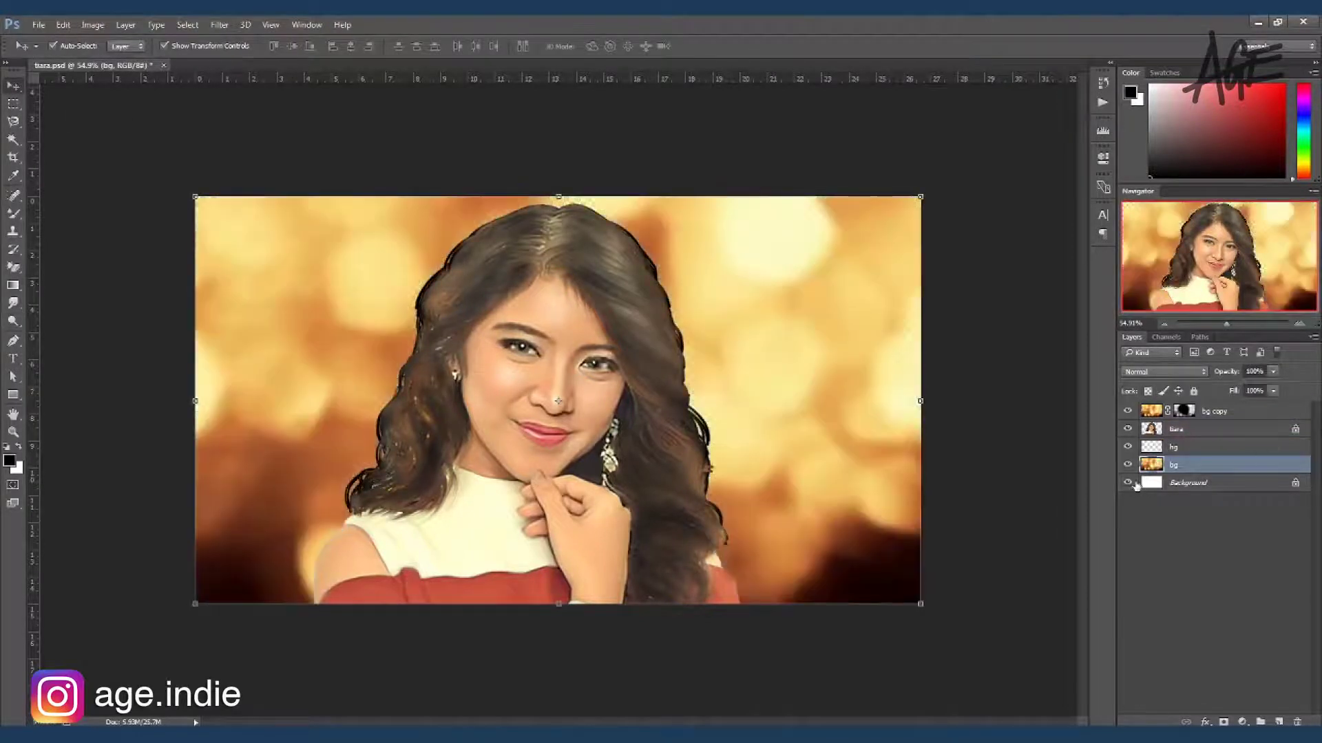
pyautogui.click(1274, 411)
# Brighten the left and upper background with light cream paint on the hg overlay layer
pyautogui.click(1174, 446)
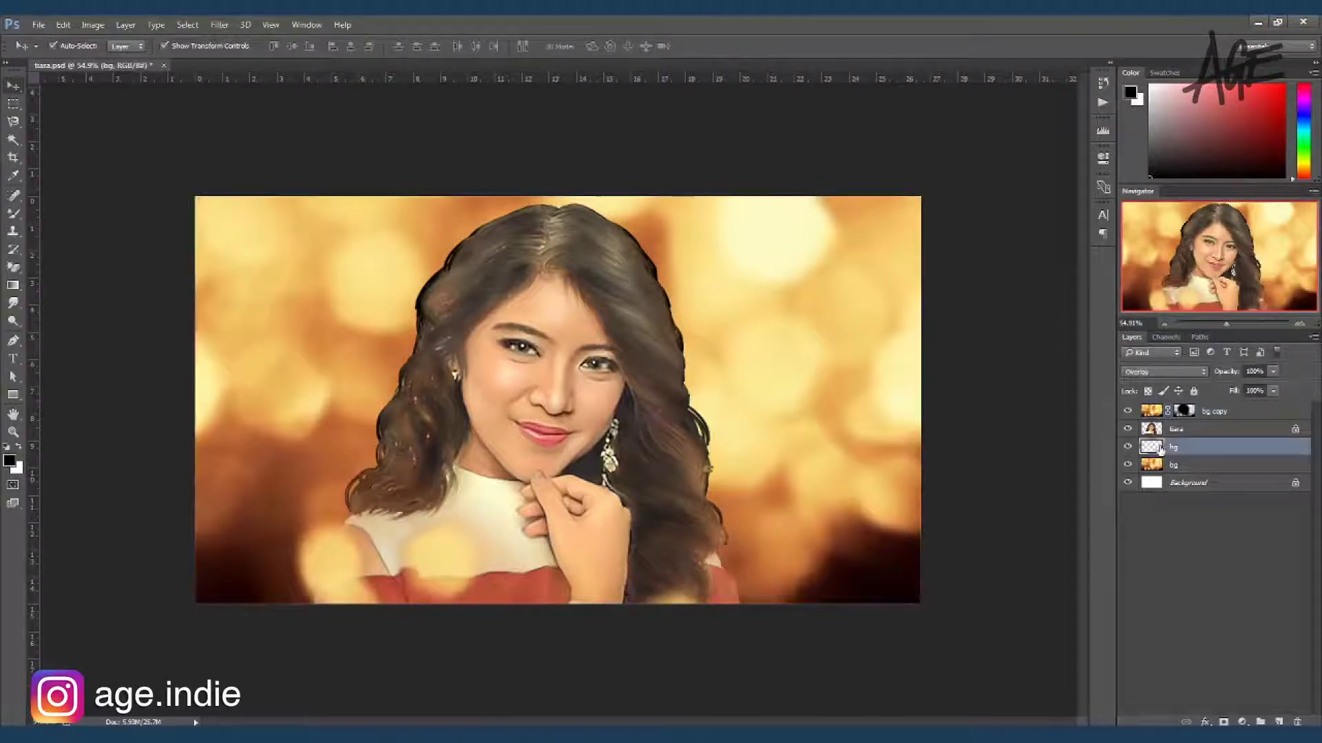
pyautogui.press('b')
pyautogui.keyDown('alt'); pyautogui.click(374, 270); pyautogui.keyUp('alt')
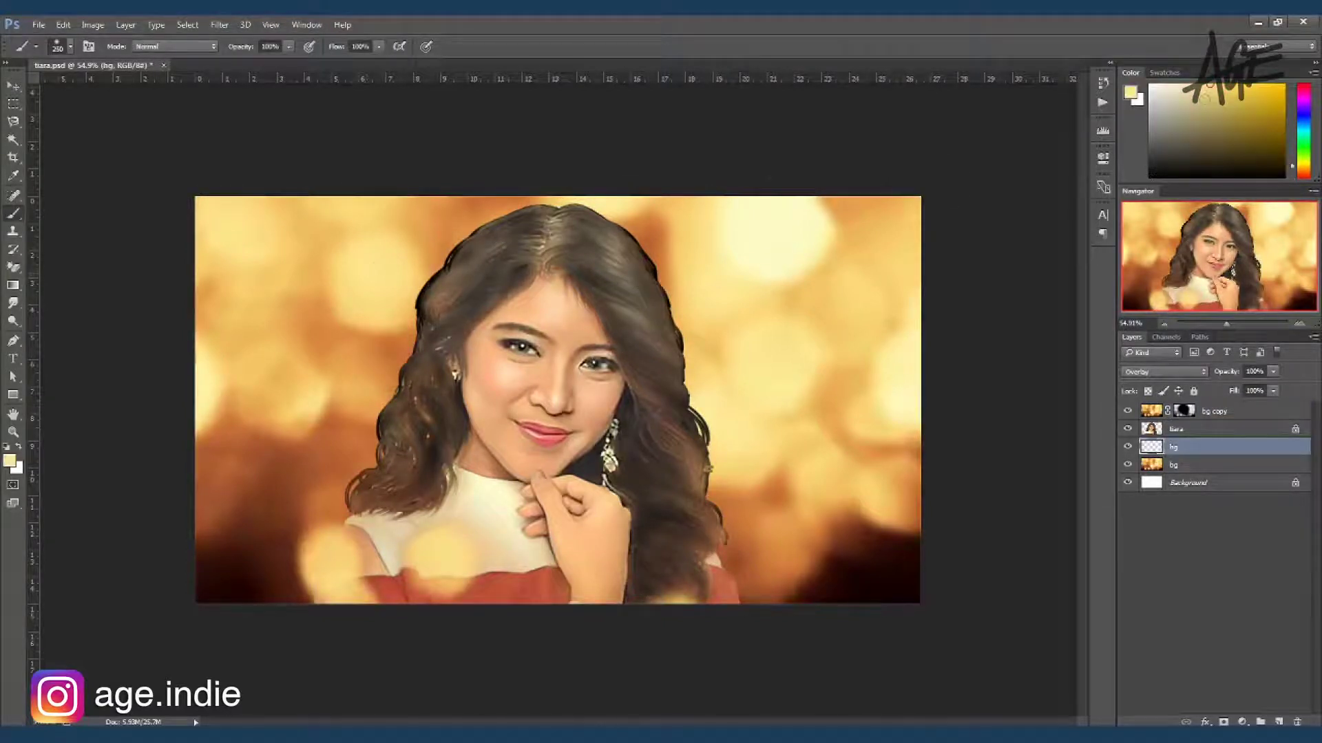
pyautogui.press(']')
pyautogui.press(']')
pyautogui.press(']')
pyautogui.moveTo(406, 399)
pyautogui.mouseDown()
pyautogui.moveTo(529, 221)
pyautogui.moveTo(647, 585)
pyautogui.mouseUp()
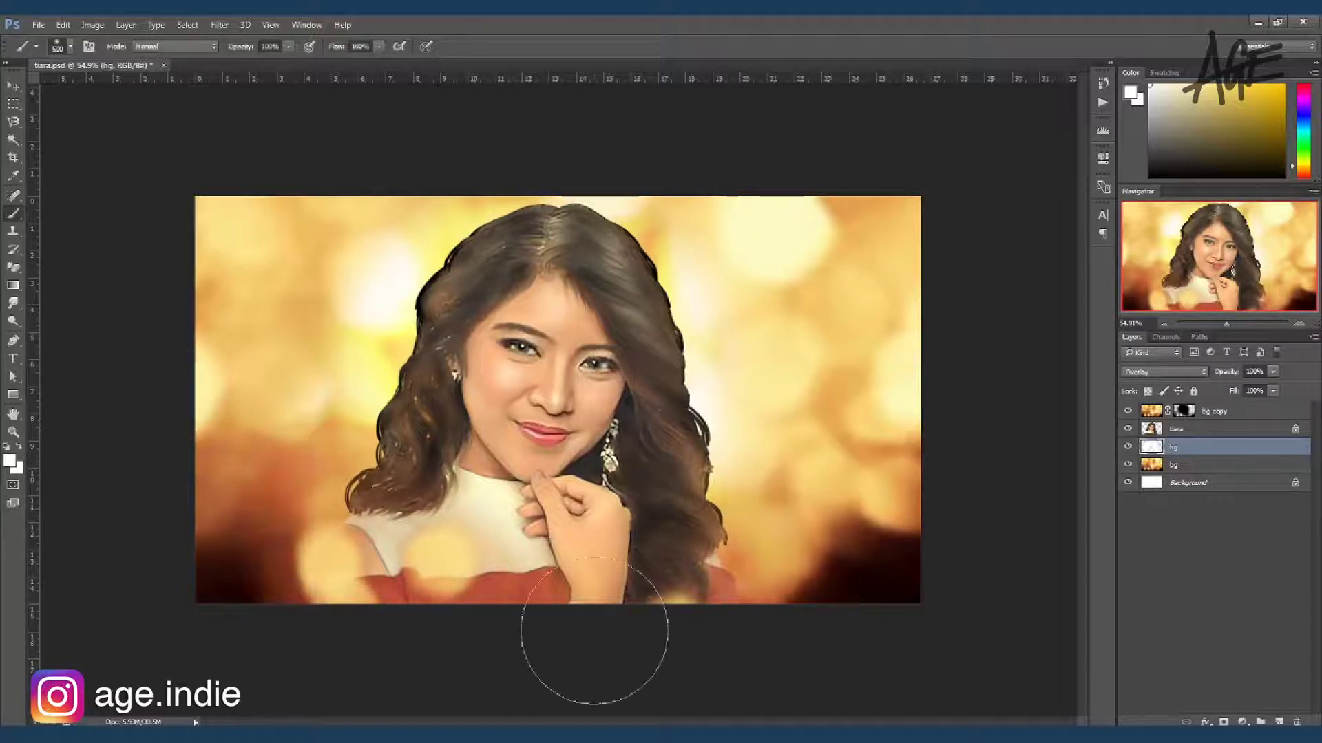
# Add an Overlay layer above tiara and paint a white glow along both hair edges
pyautogui.click(1162, 430)
pyautogui.click(1280, 722)
pyautogui.click(1164, 371)
pyautogui.click(1170, 513)
pyautogui.press('[')
pyautogui.press('[')
pyautogui.press('[')
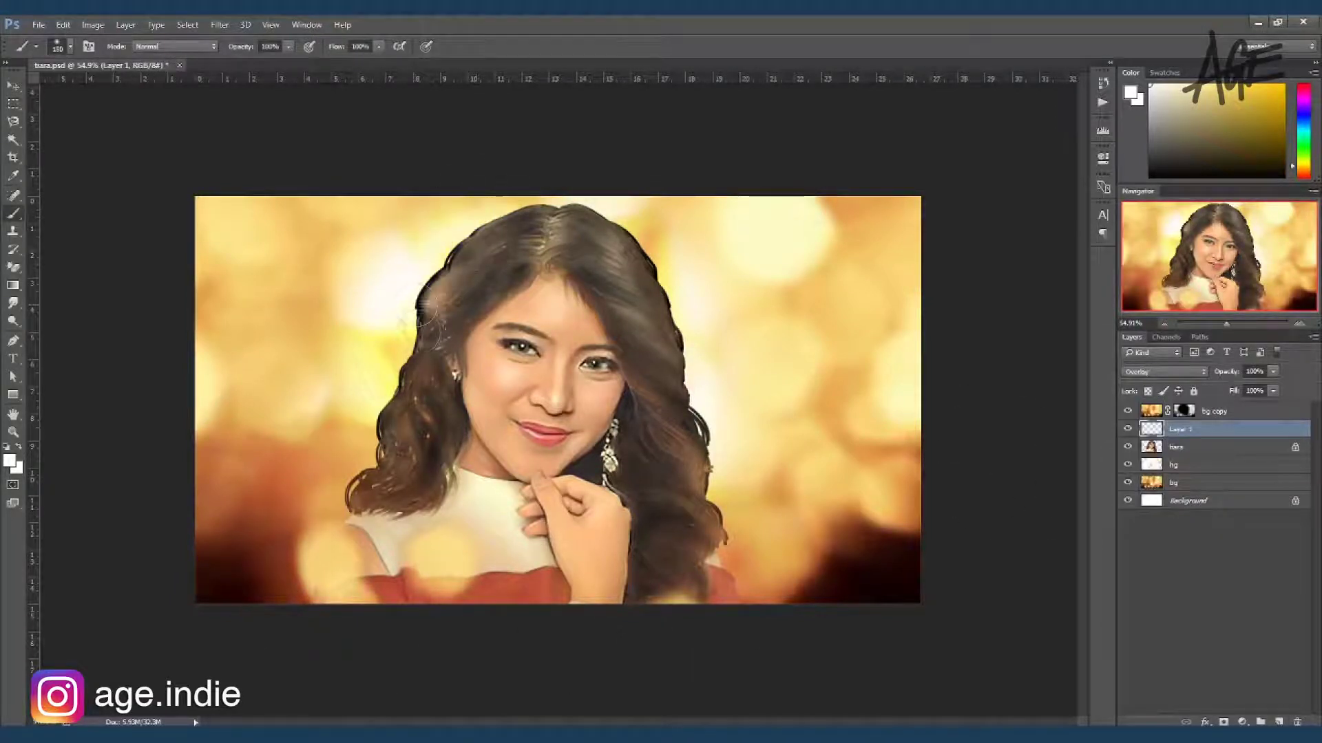
pyautogui.press(']')
pyautogui.press(']')
pyautogui.moveTo(706, 325)
pyautogui.mouseDown()
pyautogui.moveTo(719, 351)
pyautogui.moveTo(695, 462)
pyautogui.moveTo(740, 585)
pyautogui.mouseUp()
pyautogui.moveTo(406, 306)
pyautogui.mouseDown()
pyautogui.moveTo(406, 413)
pyautogui.moveTo(337, 503)
pyautogui.mouseUp()
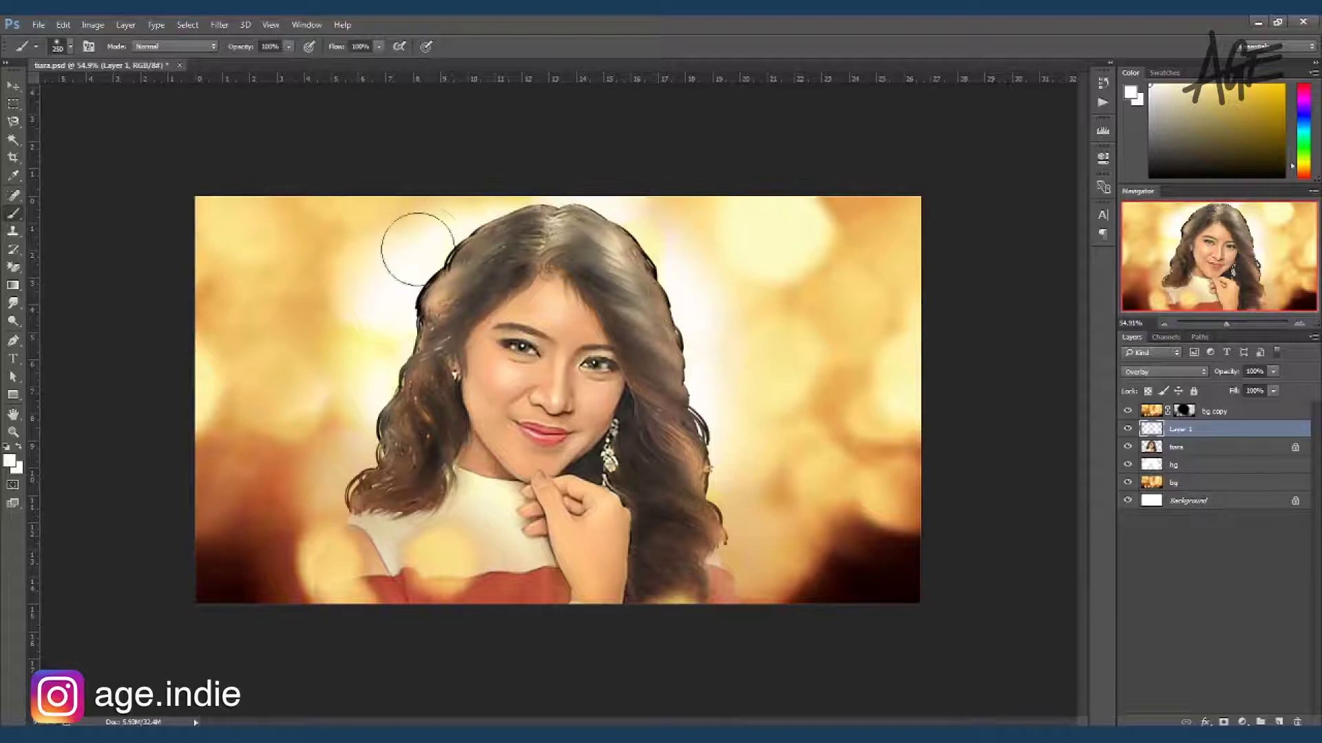
# Turn on Outer Glow in the portrait layer's layer style
pyautogui.click(1171, 447)
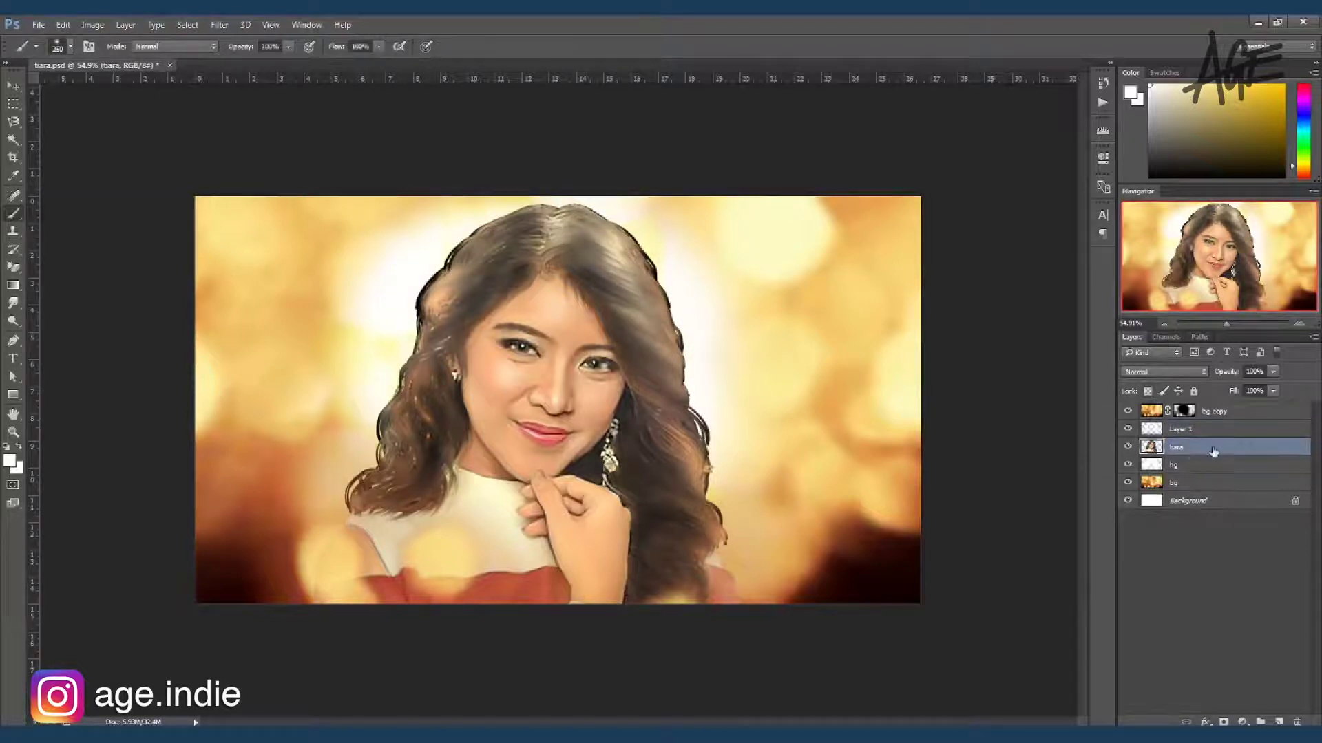
pyautogui.doubleClick(1213, 451)
pyautogui.click(819, 513)
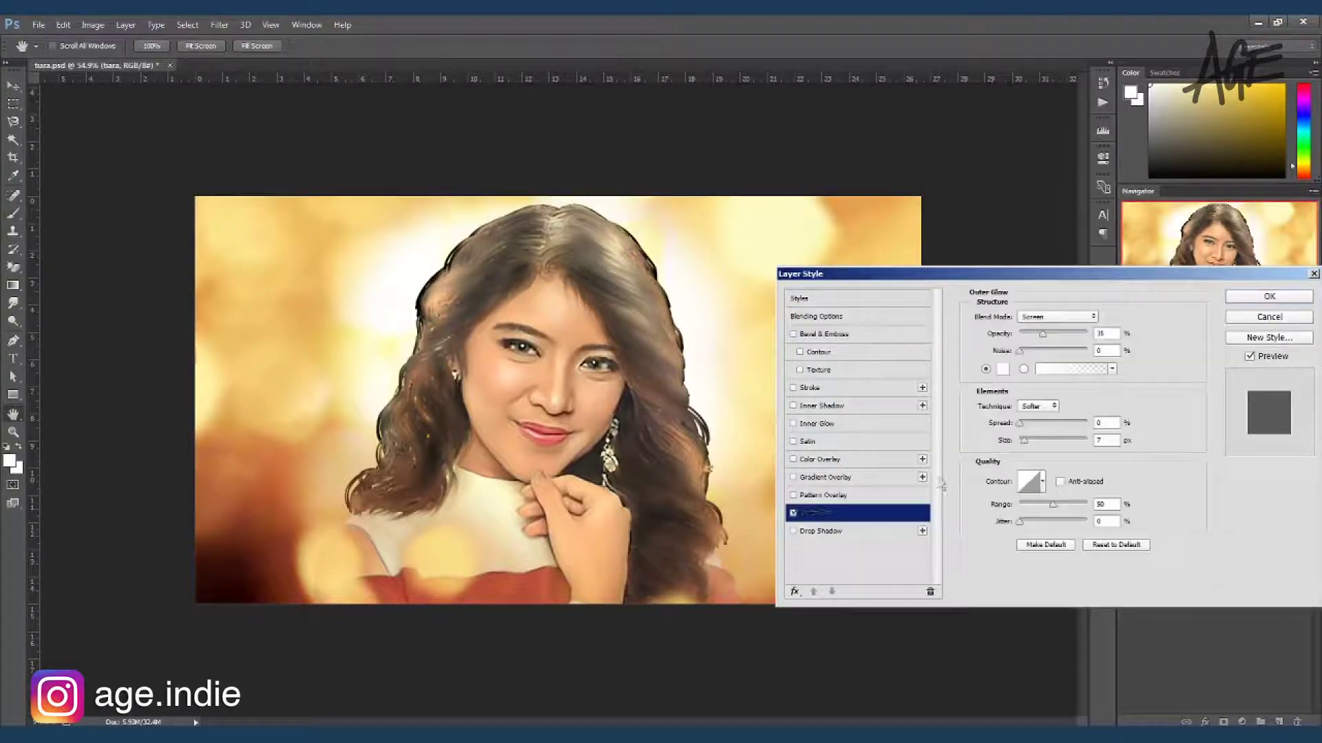
# Add a Normal-mode Inner Glow with raised opacity and larger size, and apply the styles
pyautogui.click(833, 424)
pyautogui.moveTo(1043, 334); pyautogui.dragTo(1057, 335)
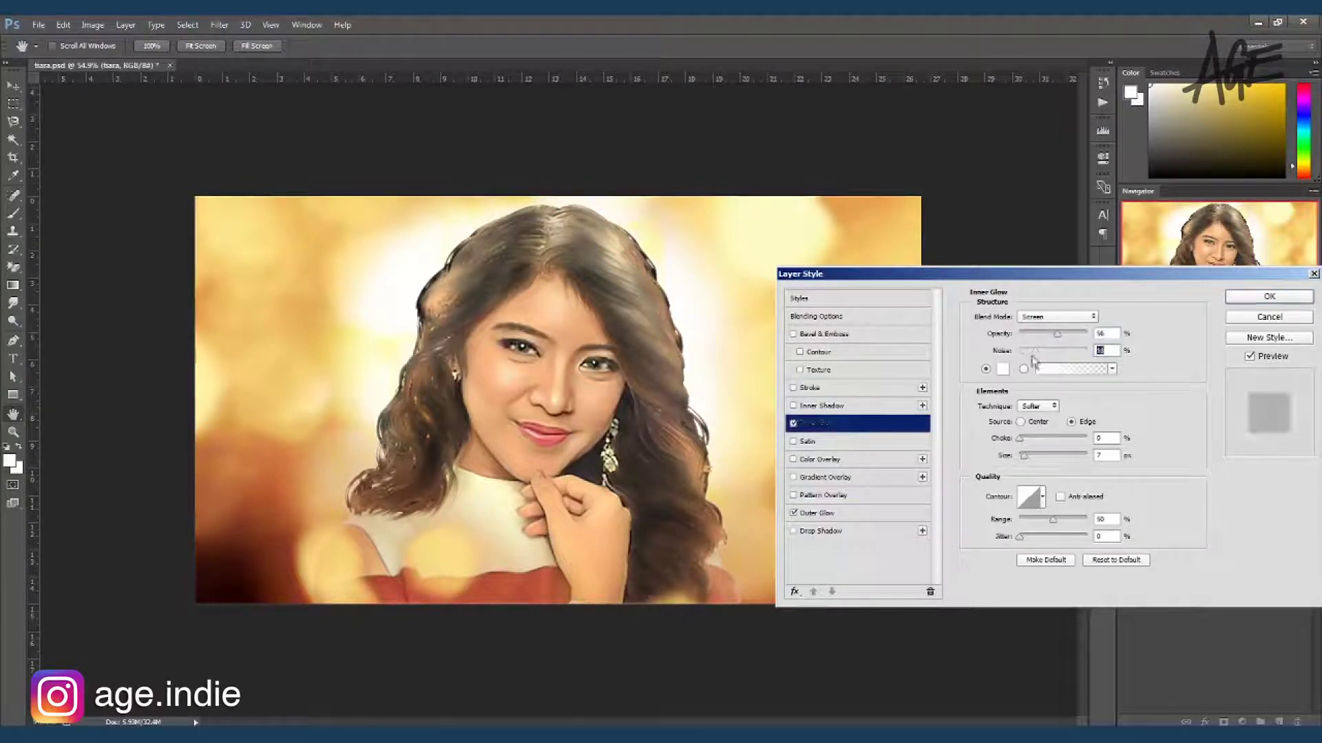
pyautogui.click(1057, 317)
pyautogui.moveTo(1057, 335)
pyautogui.mouseDown()
pyautogui.moveTo(1090, 354)
pyautogui.moveTo(1073, 349)
pyautogui.mouseUp()
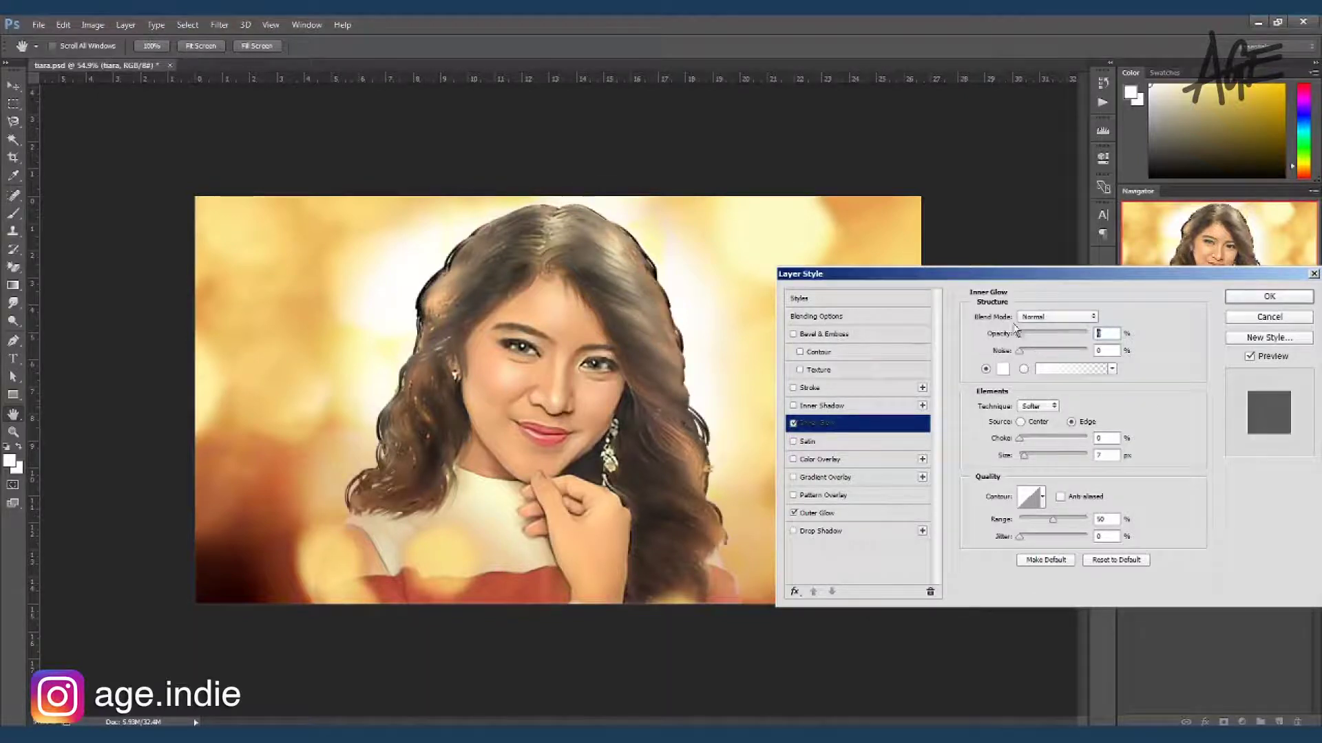
pyautogui.moveTo(1024, 455); pyautogui.dragTo(1032, 456)
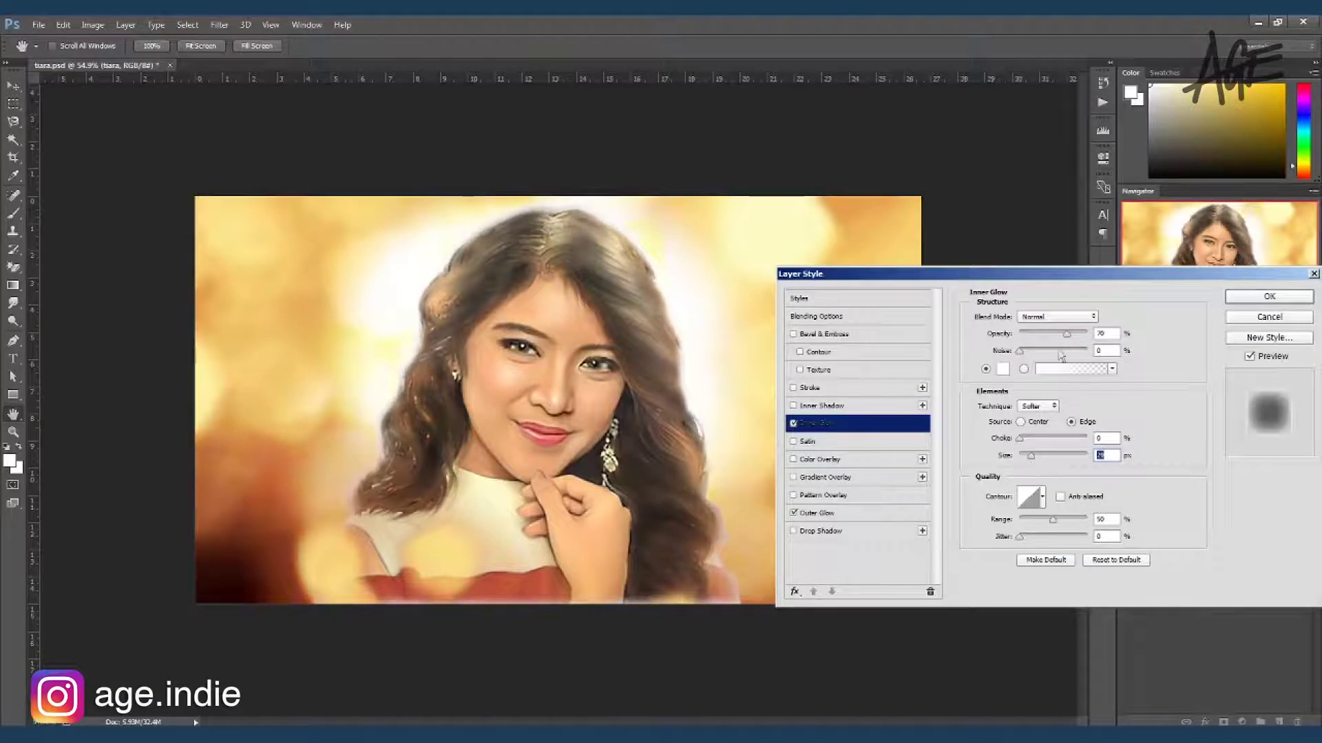
pyautogui.press('Return')
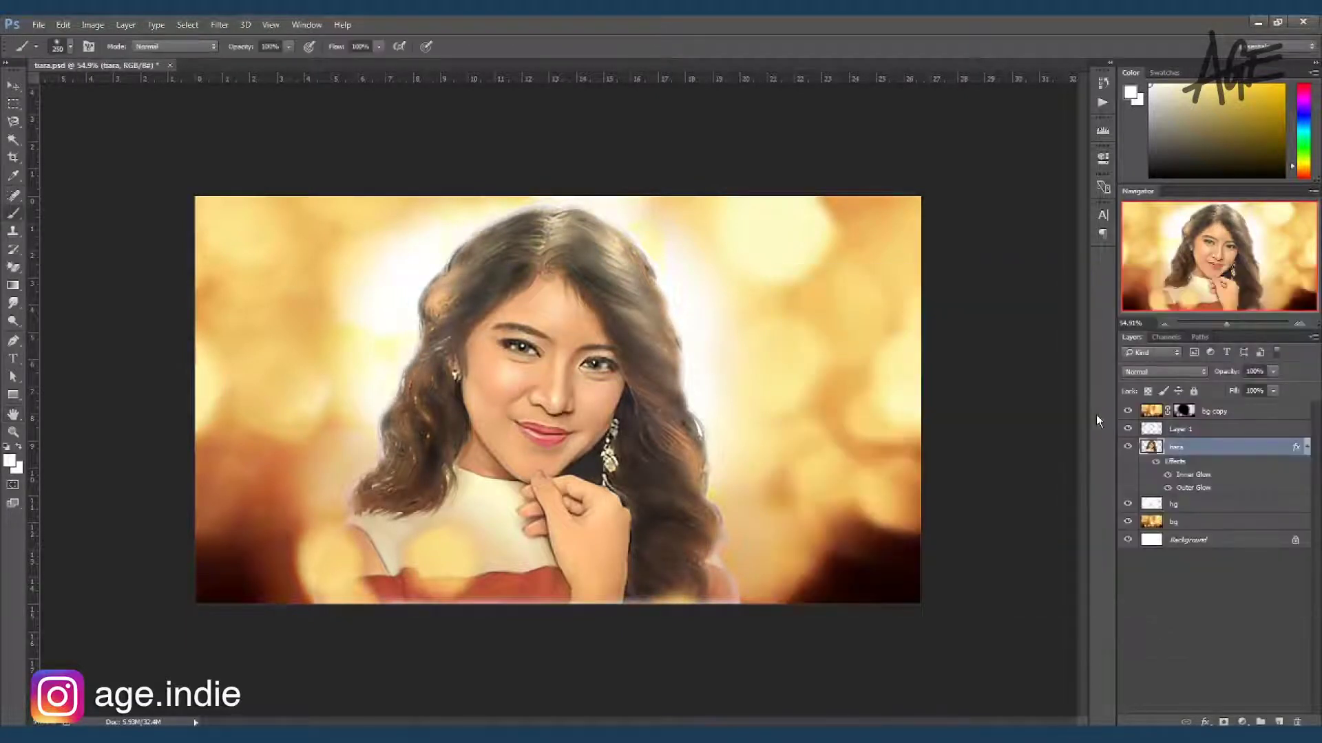
# Duplicate the portrait layer, clear the copy's layer style, and give it a white mask
pyautogui.rightClick(1182, 454)
pyautogui.click(1194, 510)
pyautogui.press('Return')
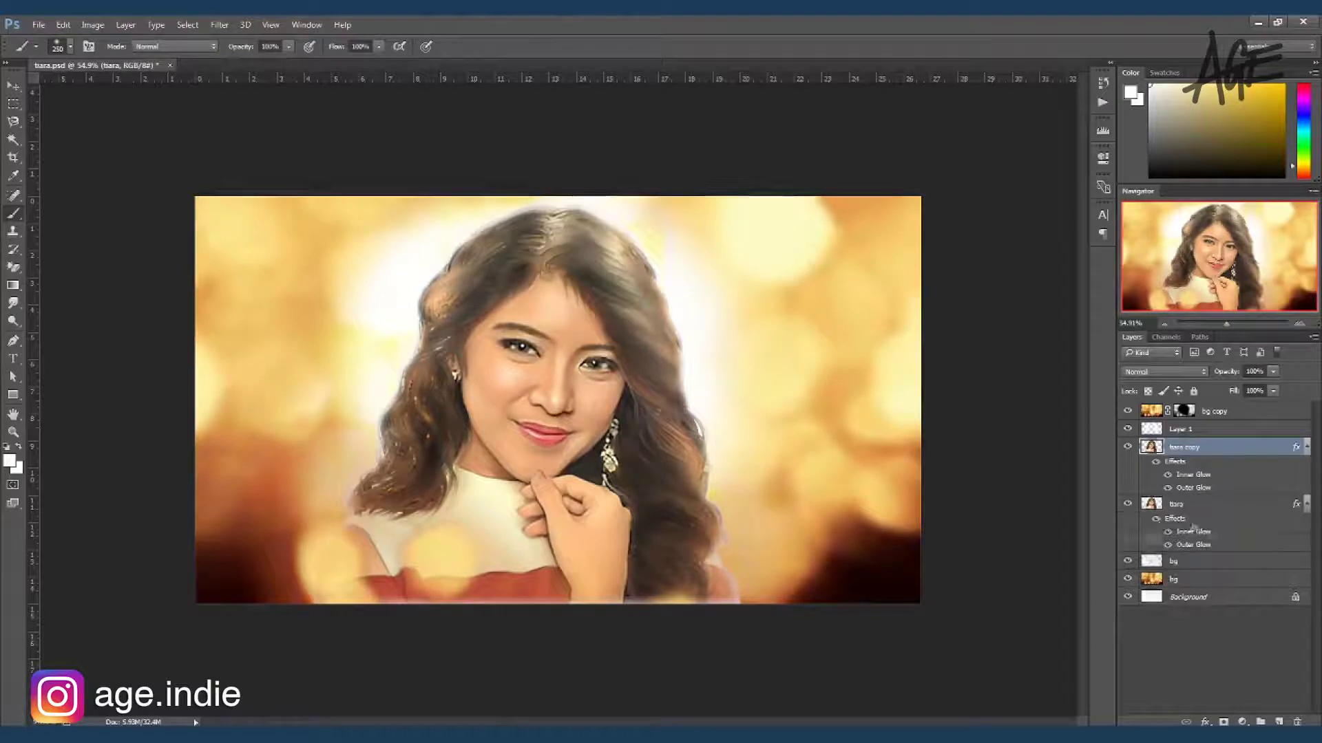
pyautogui.rightClick(1179, 460)
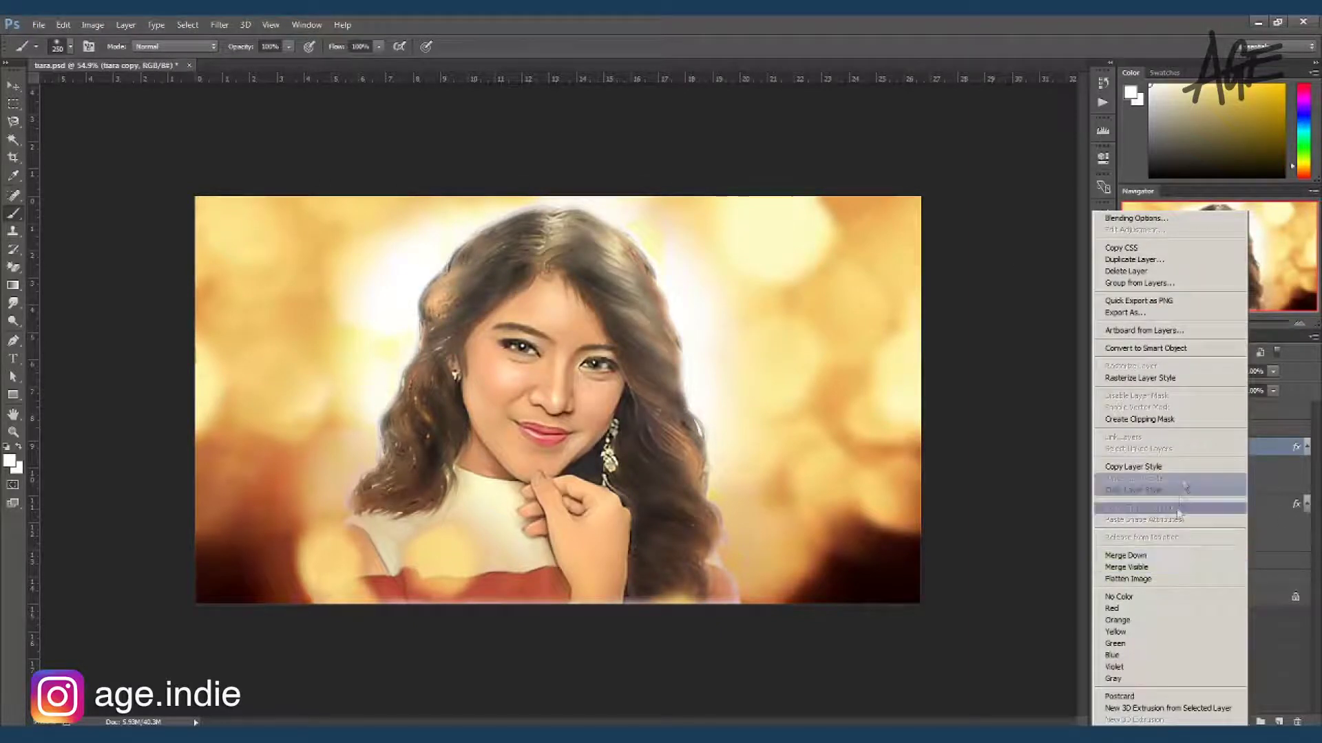
pyautogui.click(1174, 507)
pyautogui.click(1223, 722)
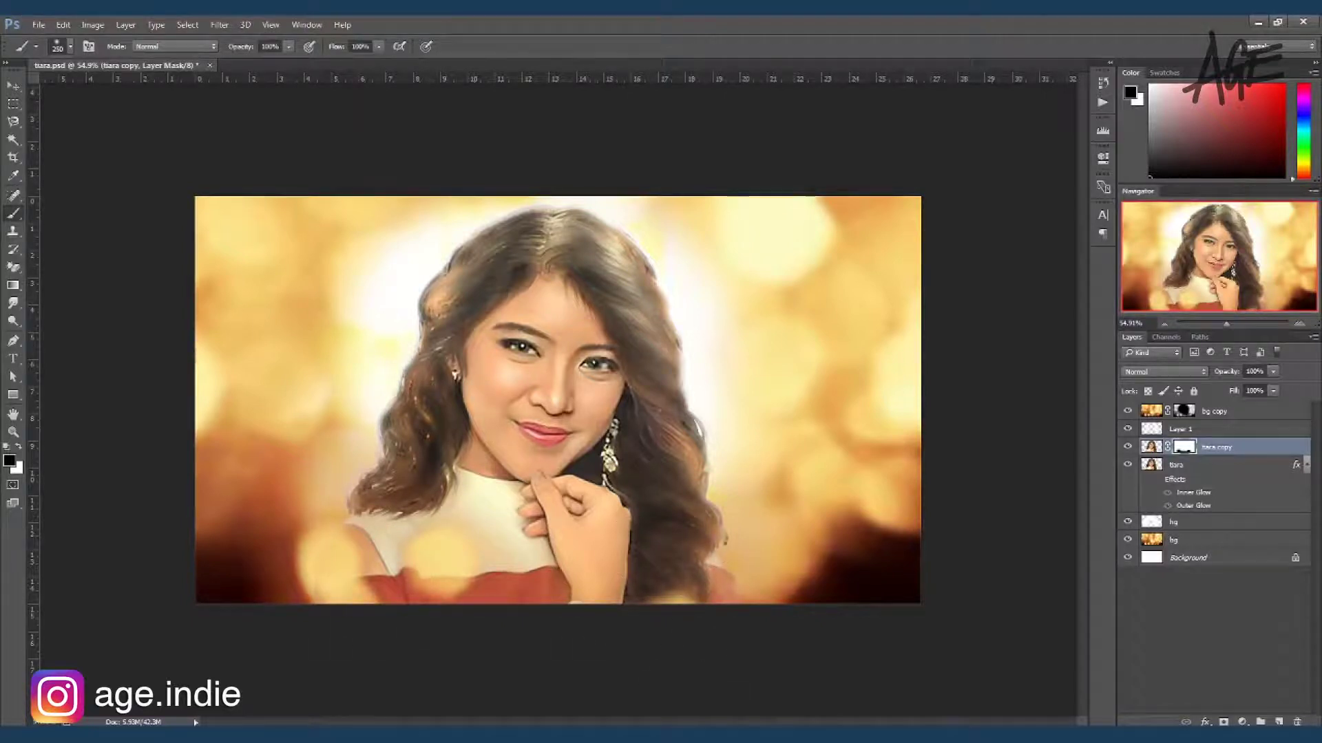
pyautogui.click(1151, 522)
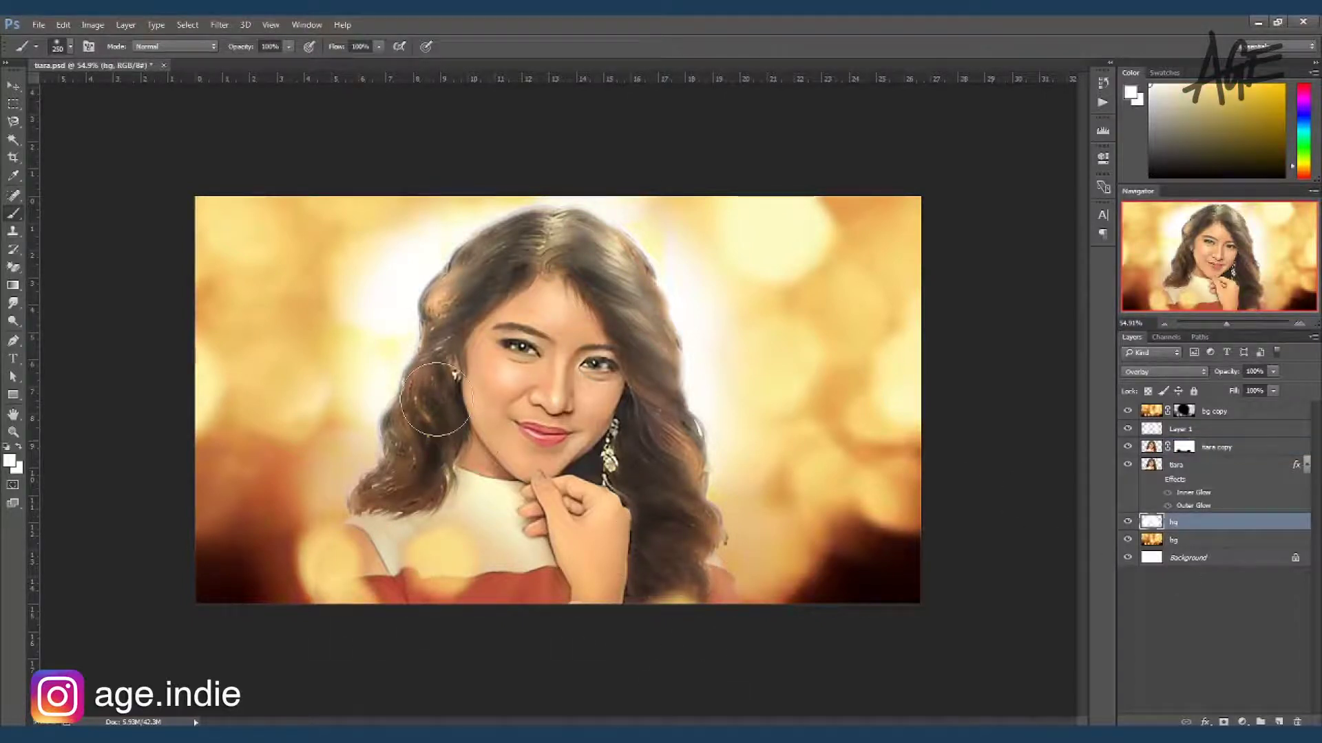
# Apply a Curves tone adjustment to Layer 1
pyautogui.press('v')
pyautogui.click(606, 287)
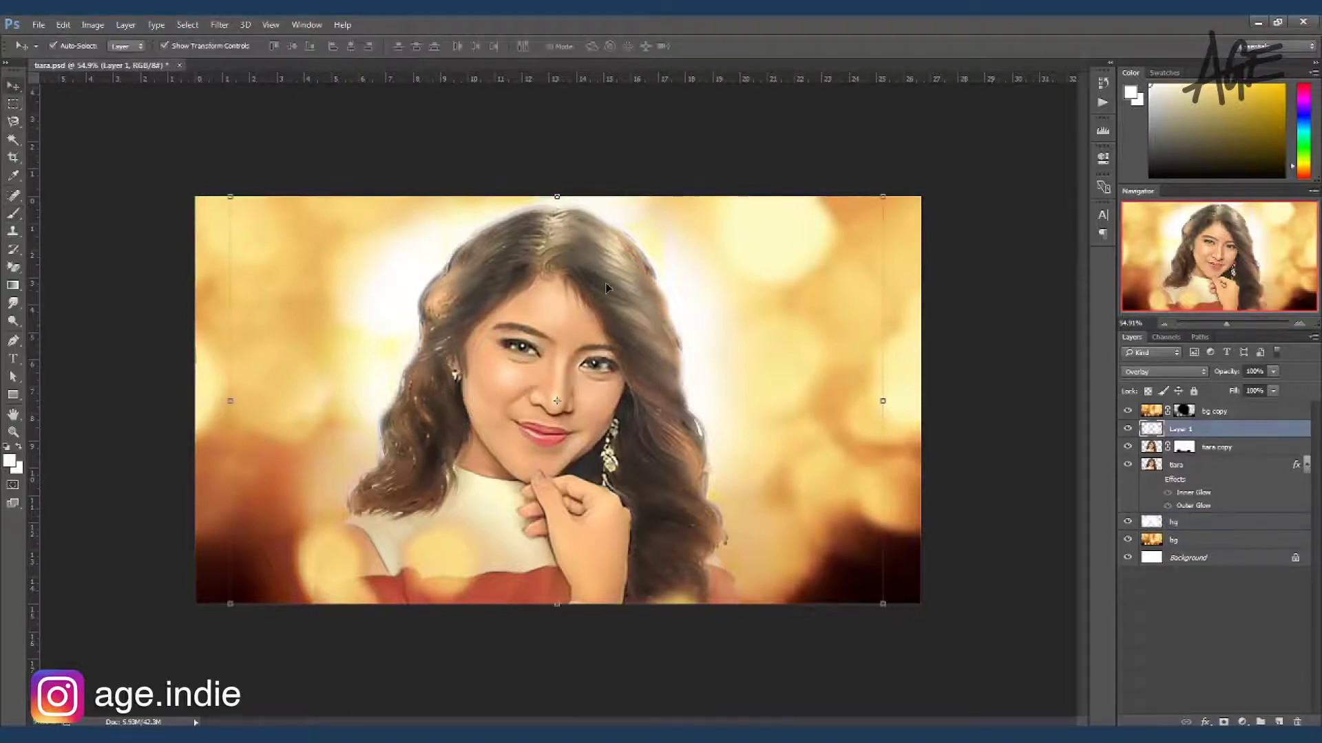
pyautogui.click(93, 25)
pyautogui.click(262, 160)
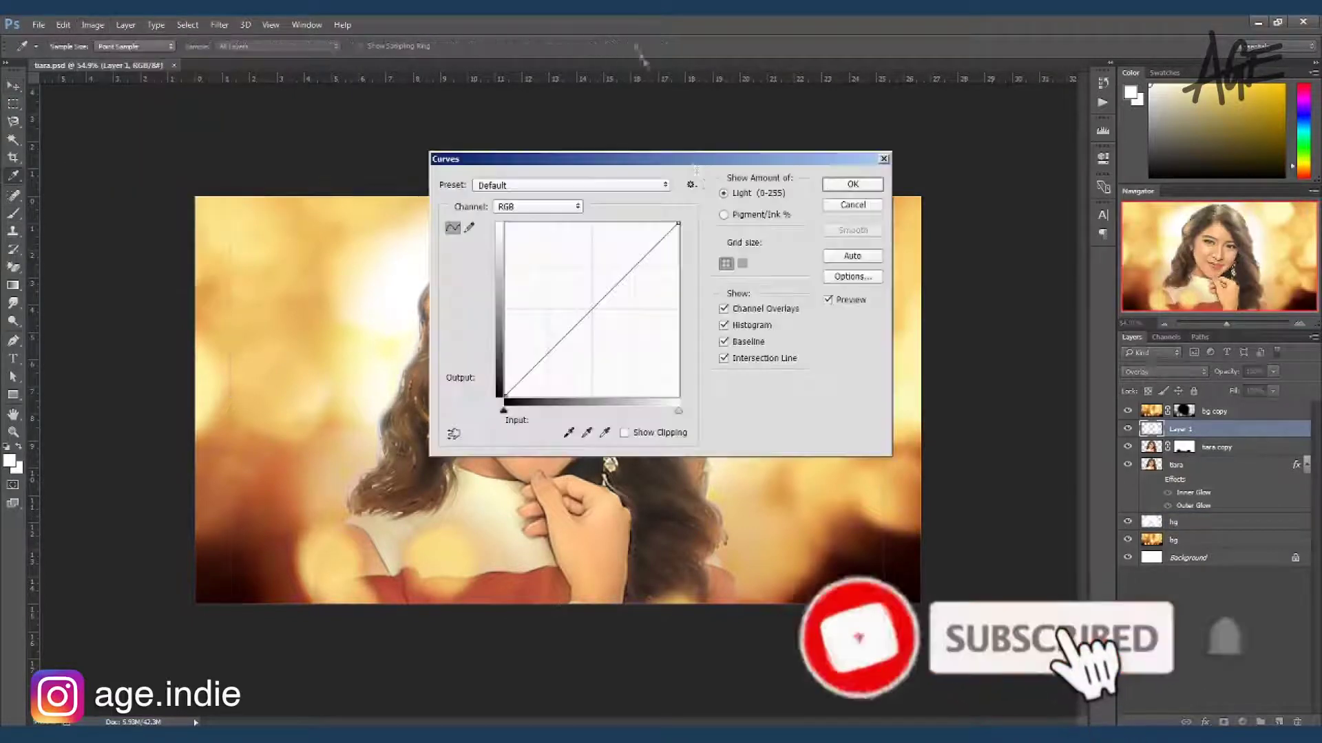
pyautogui.moveTo(715, 162); pyautogui.dragTo(1062, 445)
pyautogui.moveTo(964, 561); pyautogui.dragTo(954, 533)
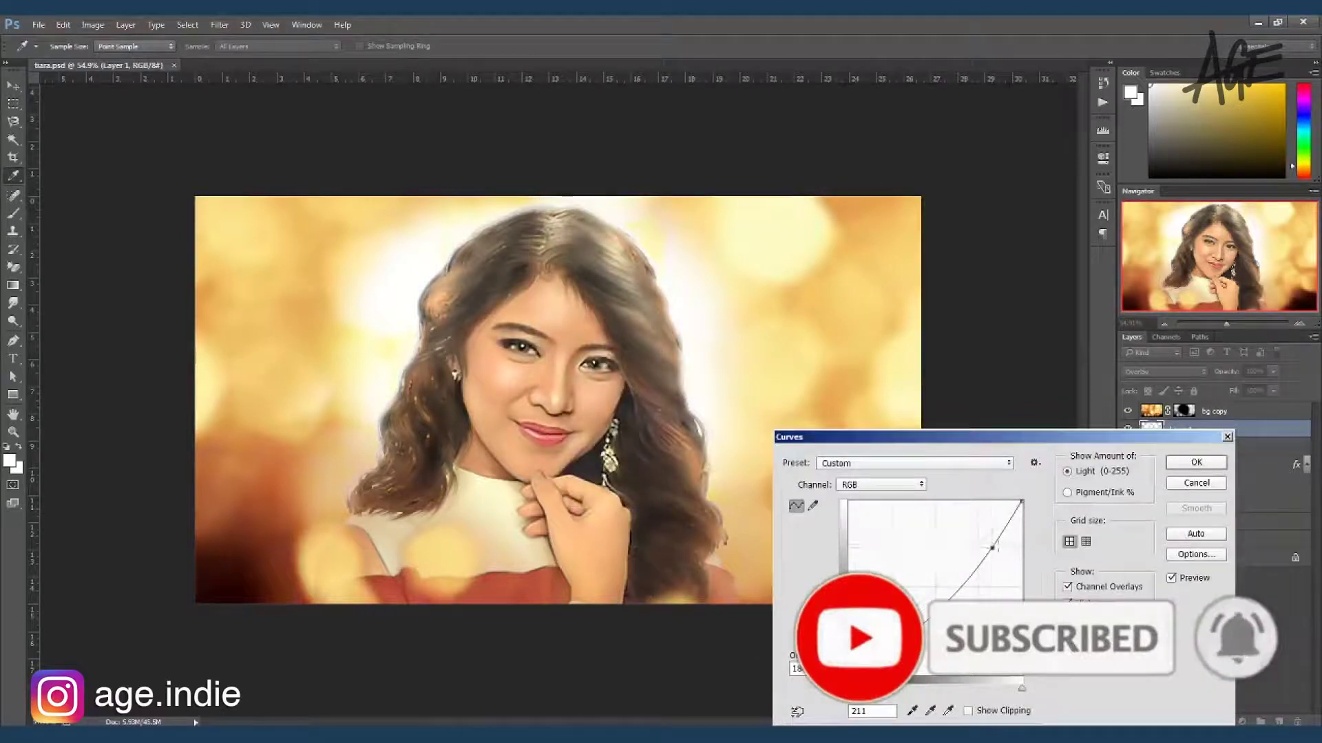
pyautogui.click(1197, 462)
# Merge the portrait layers and darken them with a second Curves adjustment deepening shadows
pyautogui.rightClick(1176, 465)
pyautogui.click(1131, 552)
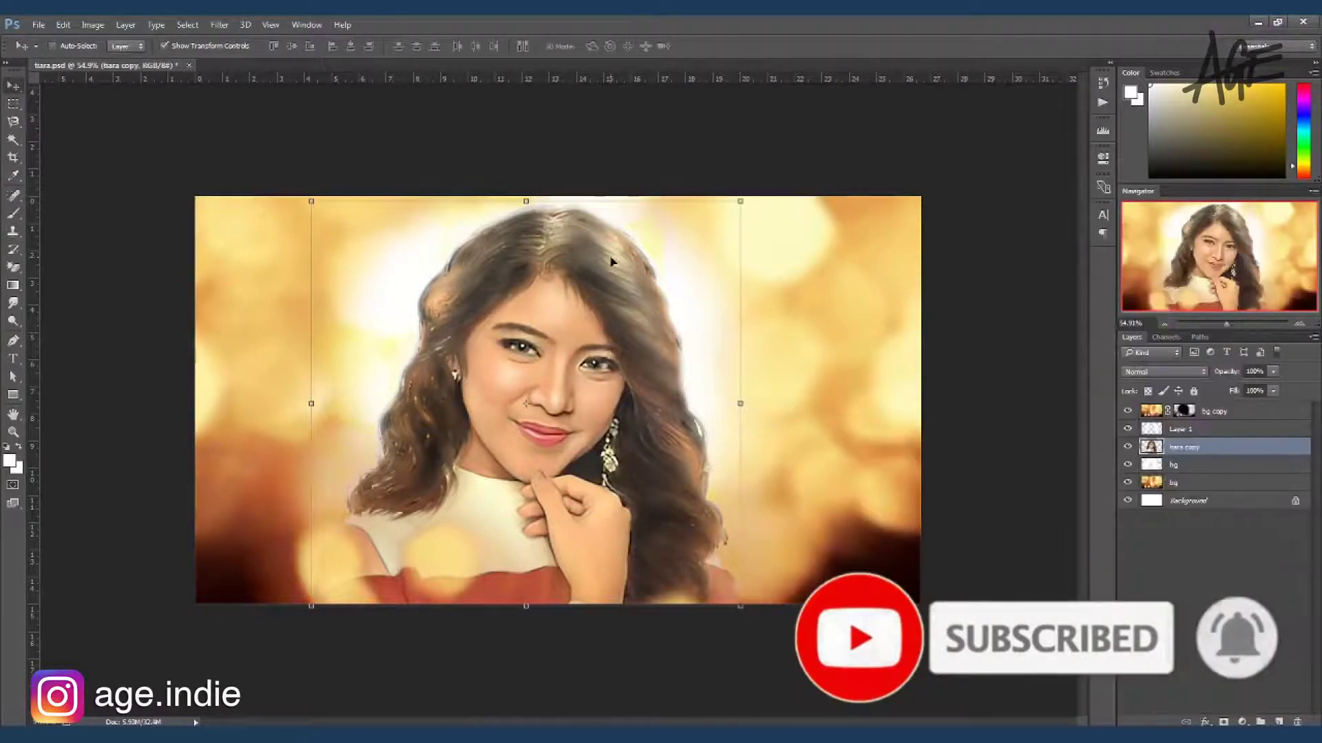
pyautogui.hotkey('ctrl', 'm')
pyautogui.moveTo(1029, 474); pyautogui.dragTo(1031, 484)
pyautogui.moveTo(926, 586); pyautogui.dragTo(934, 582)
pyautogui.click(1241, 398)
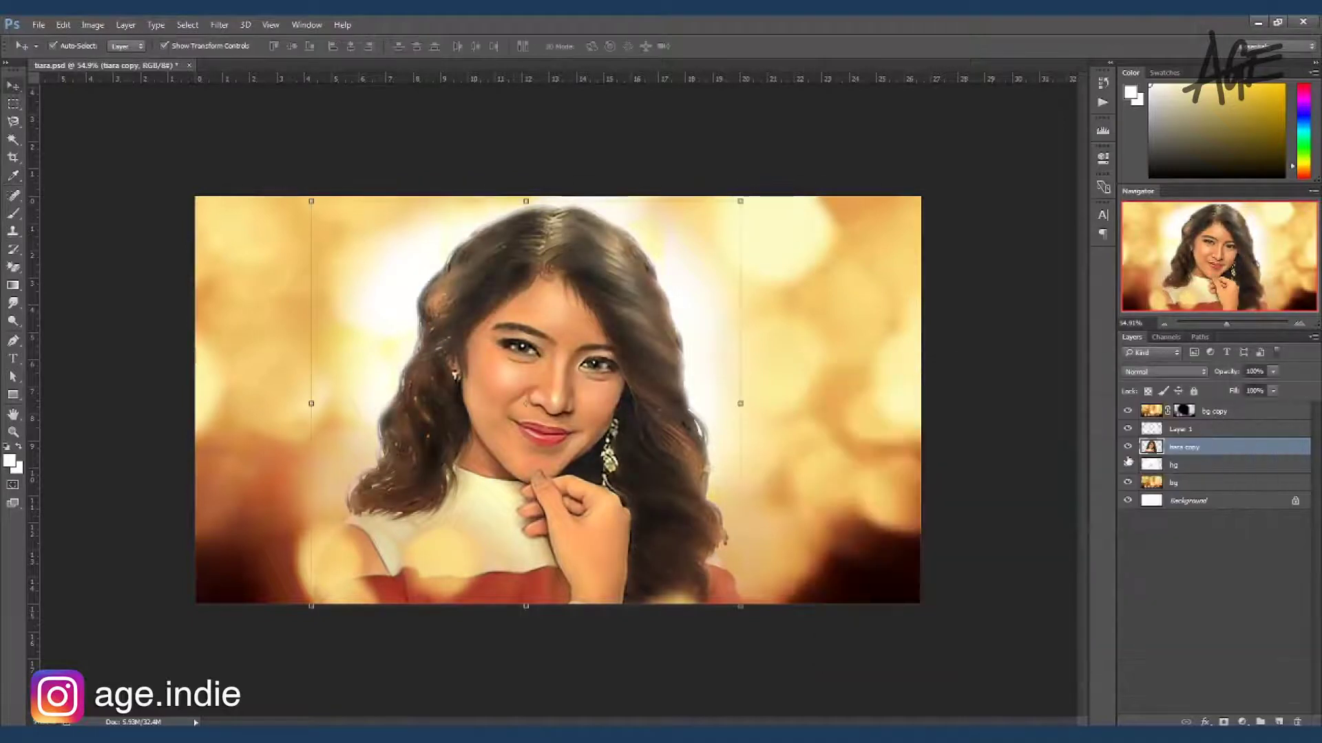
# Apply Vibrance at +66 to the merged portrait
pyautogui.click(91, 26)
pyautogui.click(296, 145)
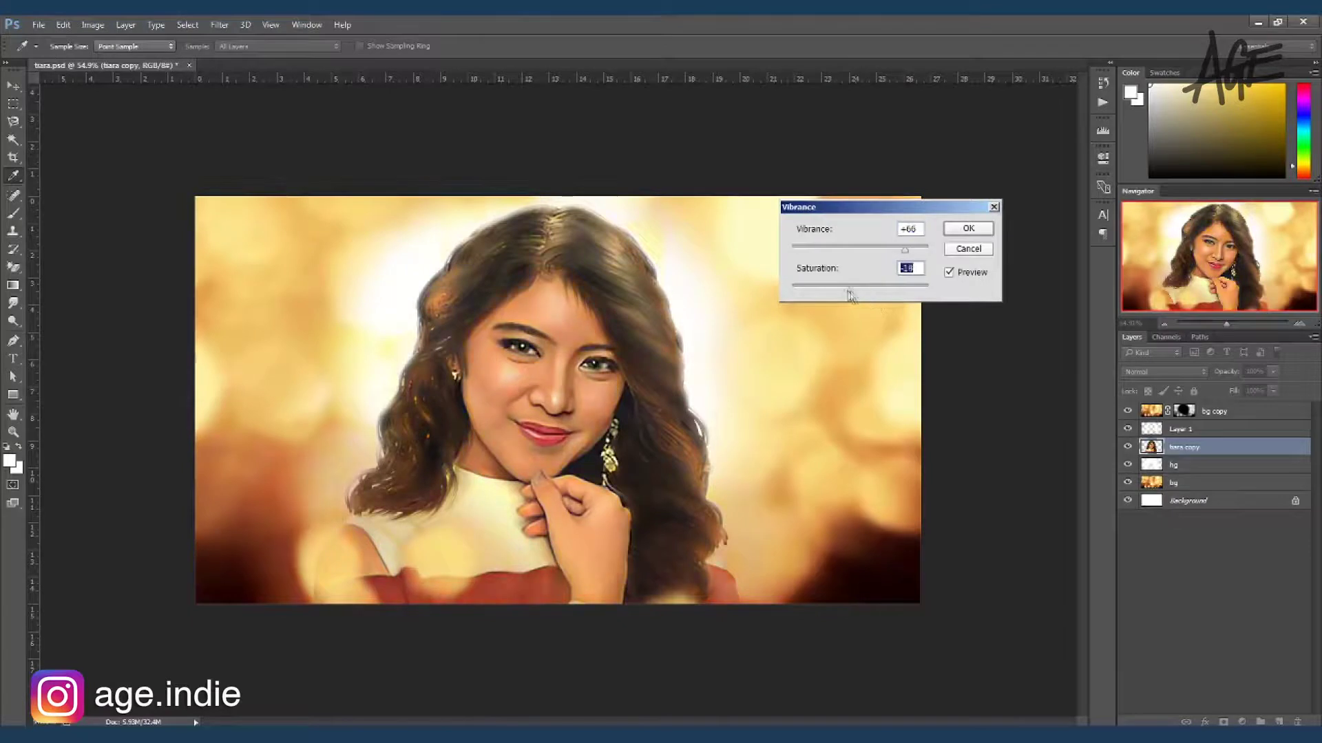
pyautogui.click(967, 228)
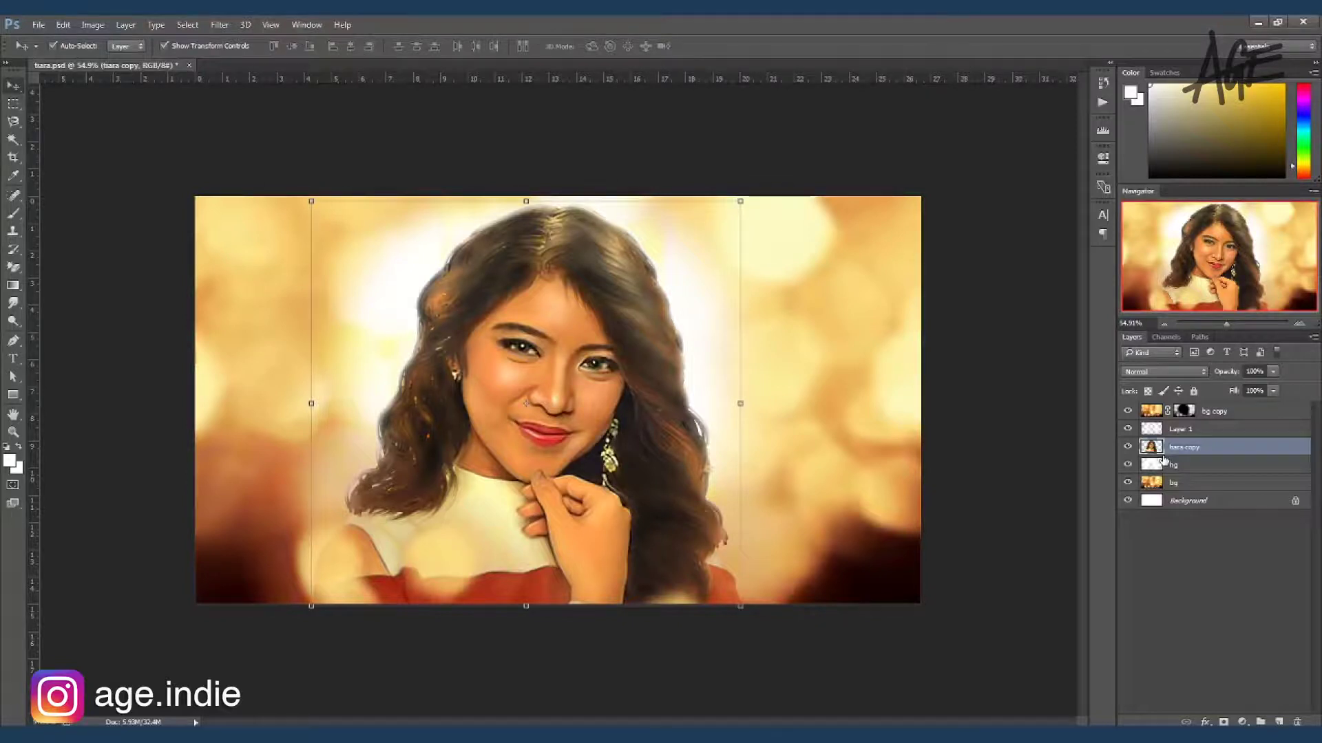
# Paint soft white glows left and right of the hair on the bg overlay layer and Layer 1
pyautogui.press('b')
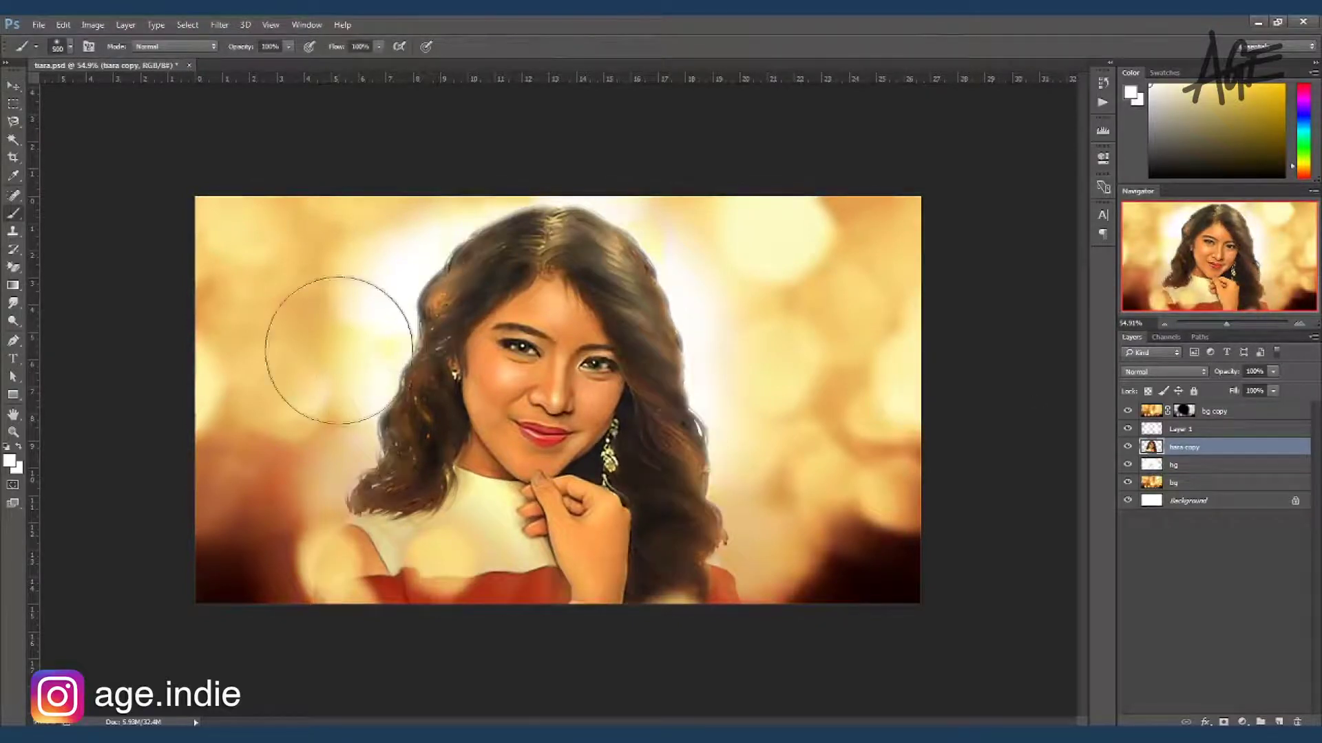
pyautogui.moveTo(339, 351); pyautogui.dragTo(427, 339)
pyautogui.hotkey('alt', '[')
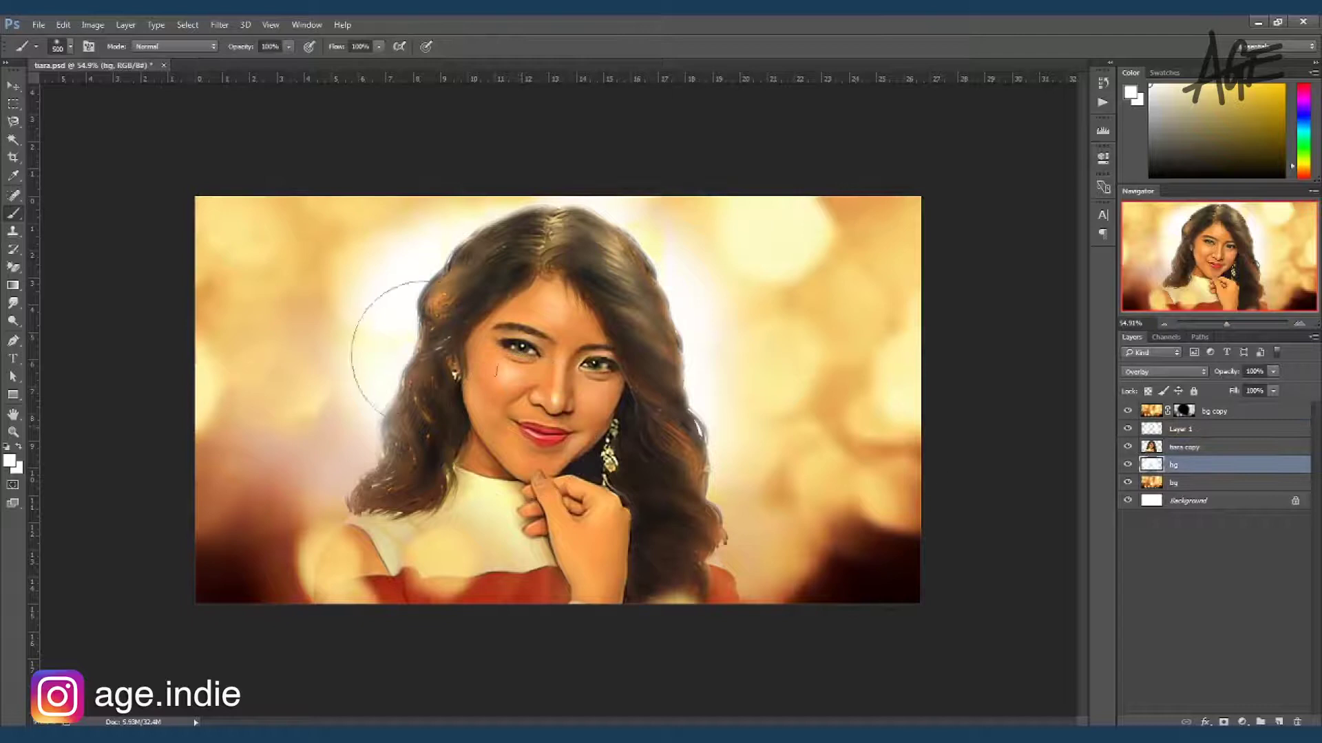
pyautogui.hotkey('ctrl', 'z')
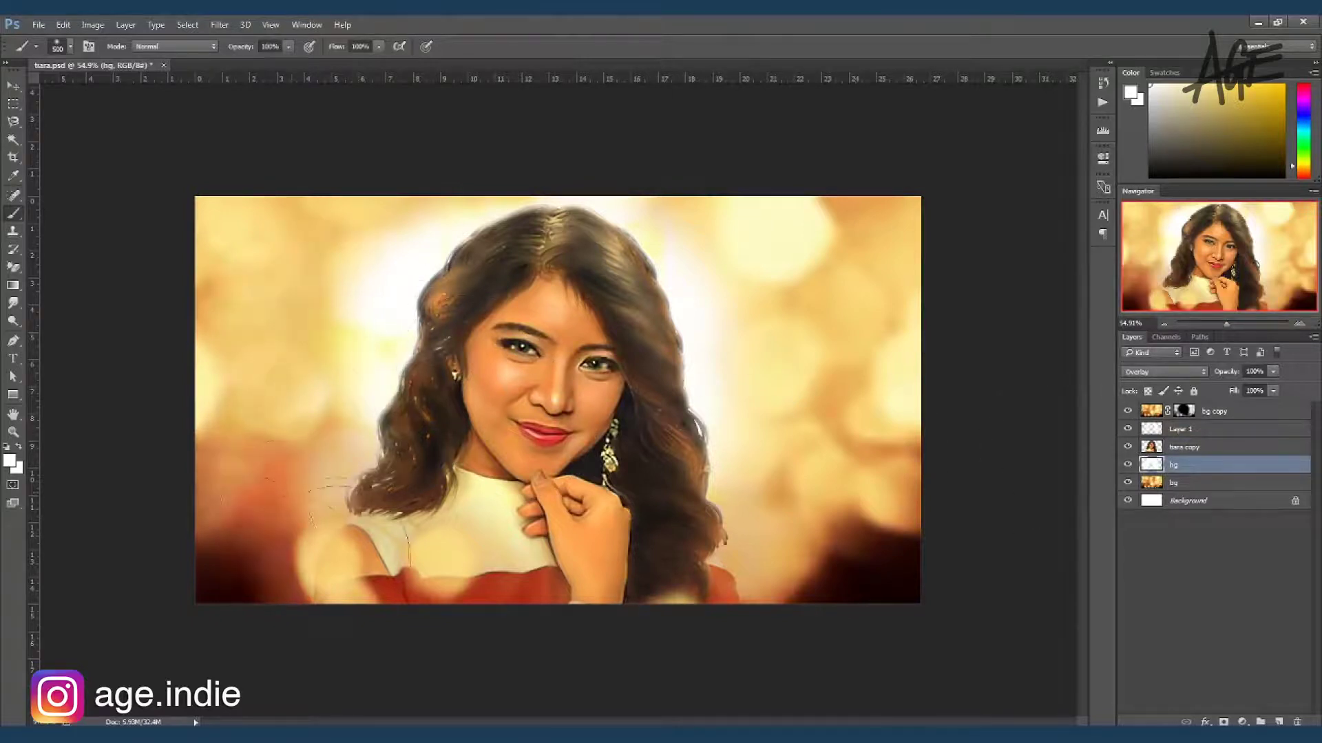
pyautogui.moveTo(867, 441)
pyautogui.mouseDown()
pyautogui.moveTo(811, 546)
pyautogui.moveTo(826, 520)
pyautogui.mouseUp()
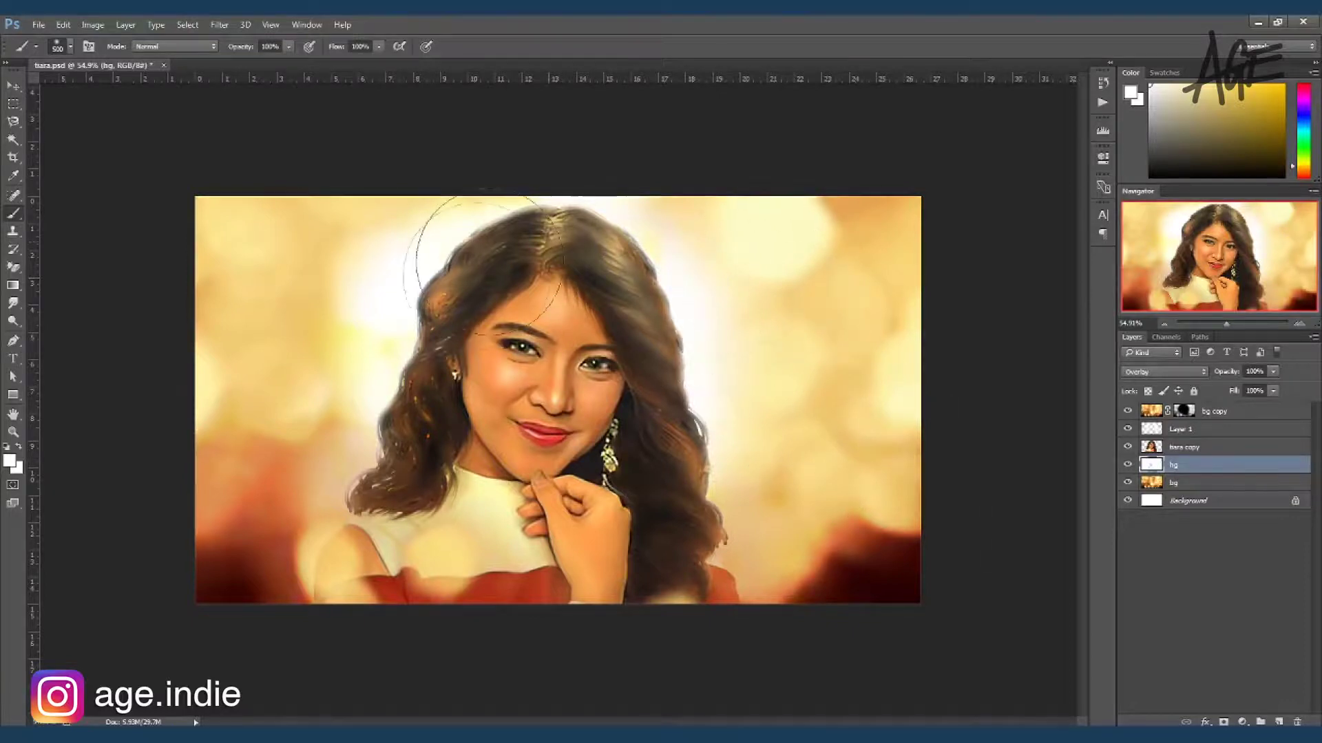
pyautogui.click(1162, 429)
pyautogui.moveTo(313, 423); pyautogui.dragTo(351, 530)
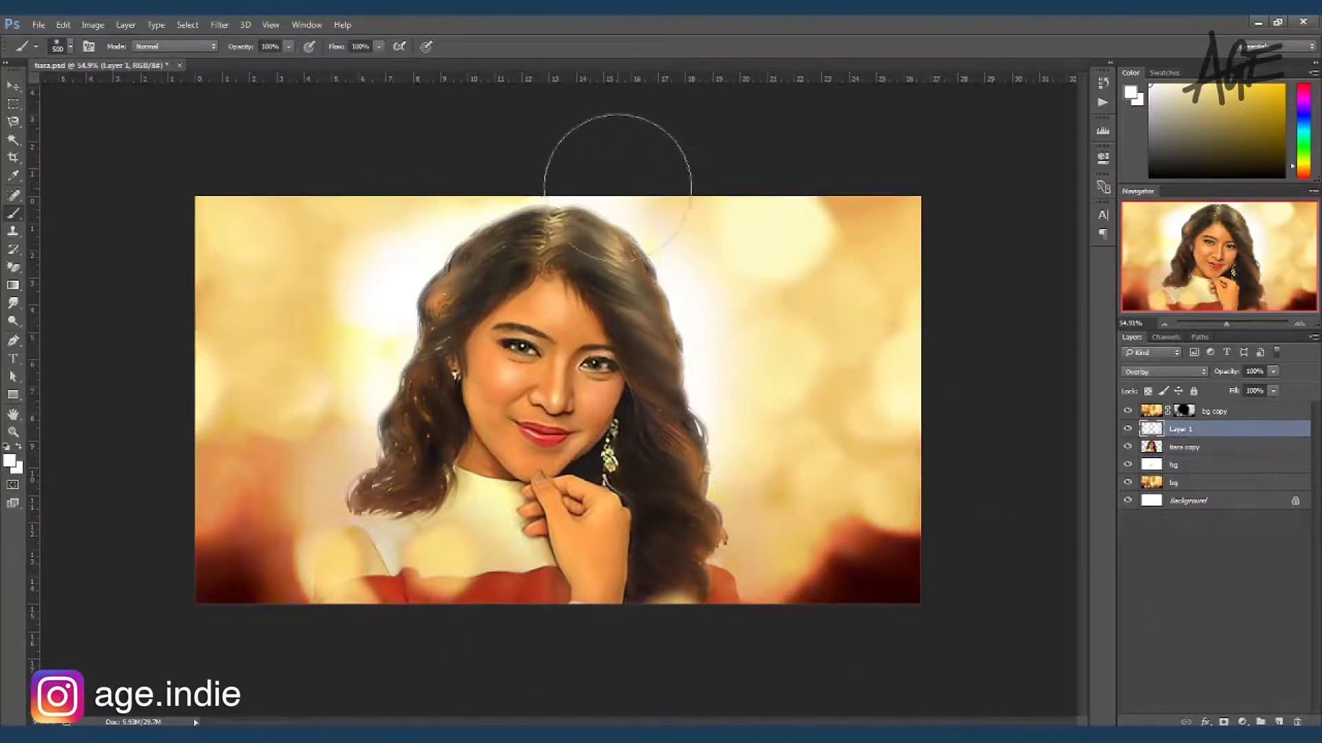
pyautogui.moveTo(678, 372); pyautogui.dragTo(793, 525)
pyautogui.hotkey('ctrl', 'z')
pyautogui.hotkey('ctrl', 'z')
pyautogui.hotkey('ctrl', 'z')
pyautogui.hotkey('ctrl', 'z')
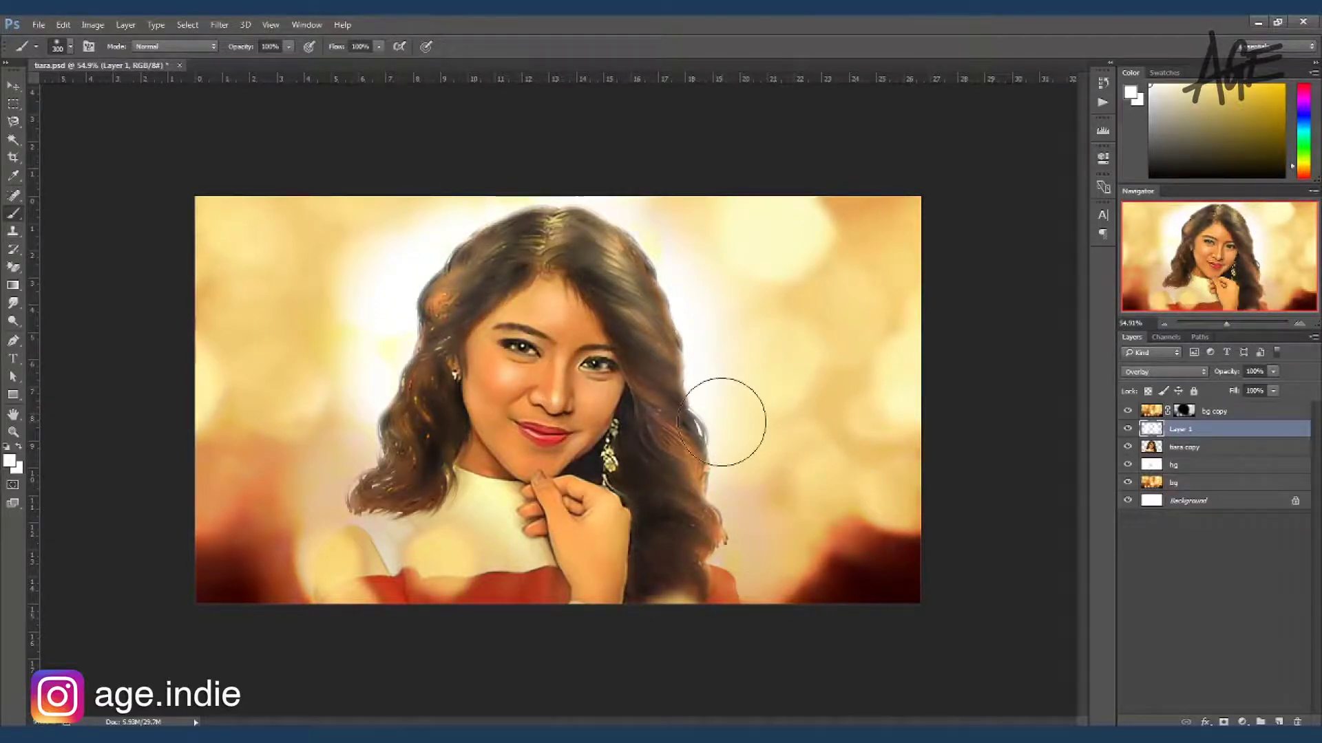
pyautogui.press('v')
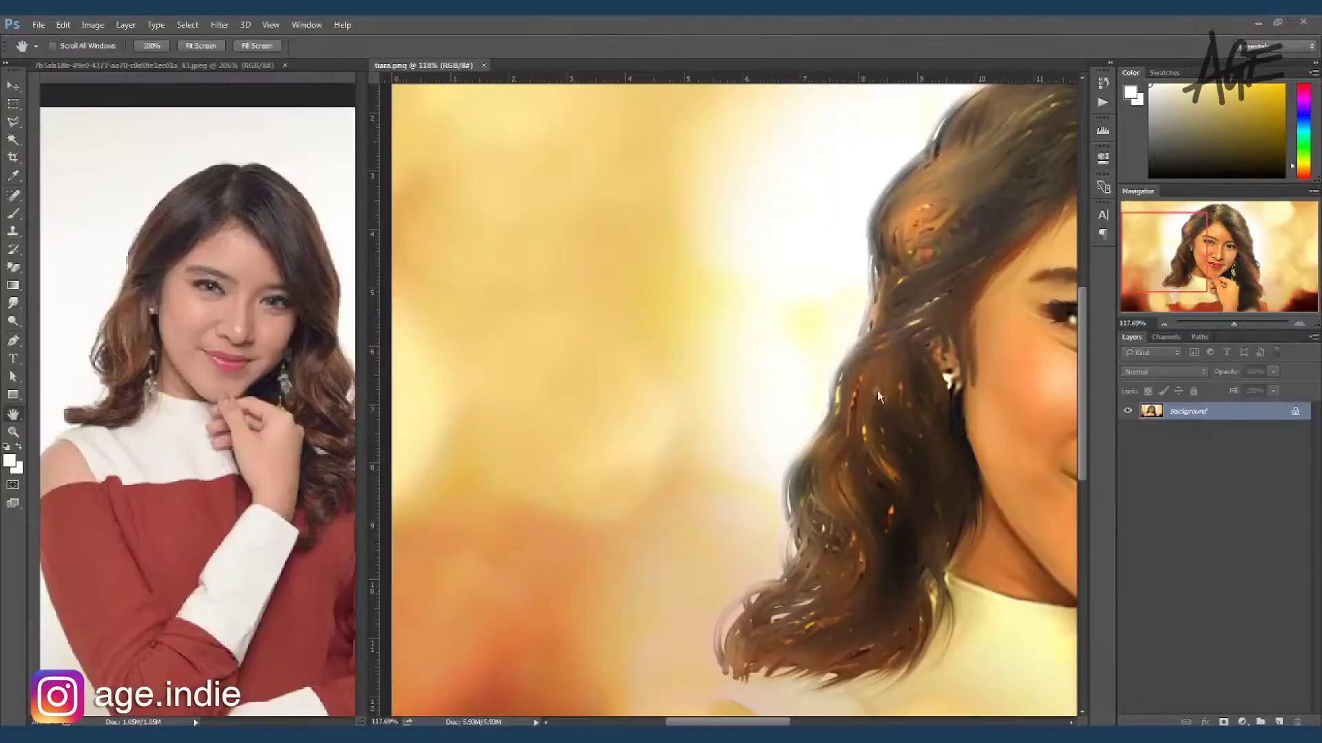
# Pan to the face and zoom out to view the whole painted portrait beside the original
pyautogui.moveTo(962, 425); pyautogui.dragTo(592, 412)
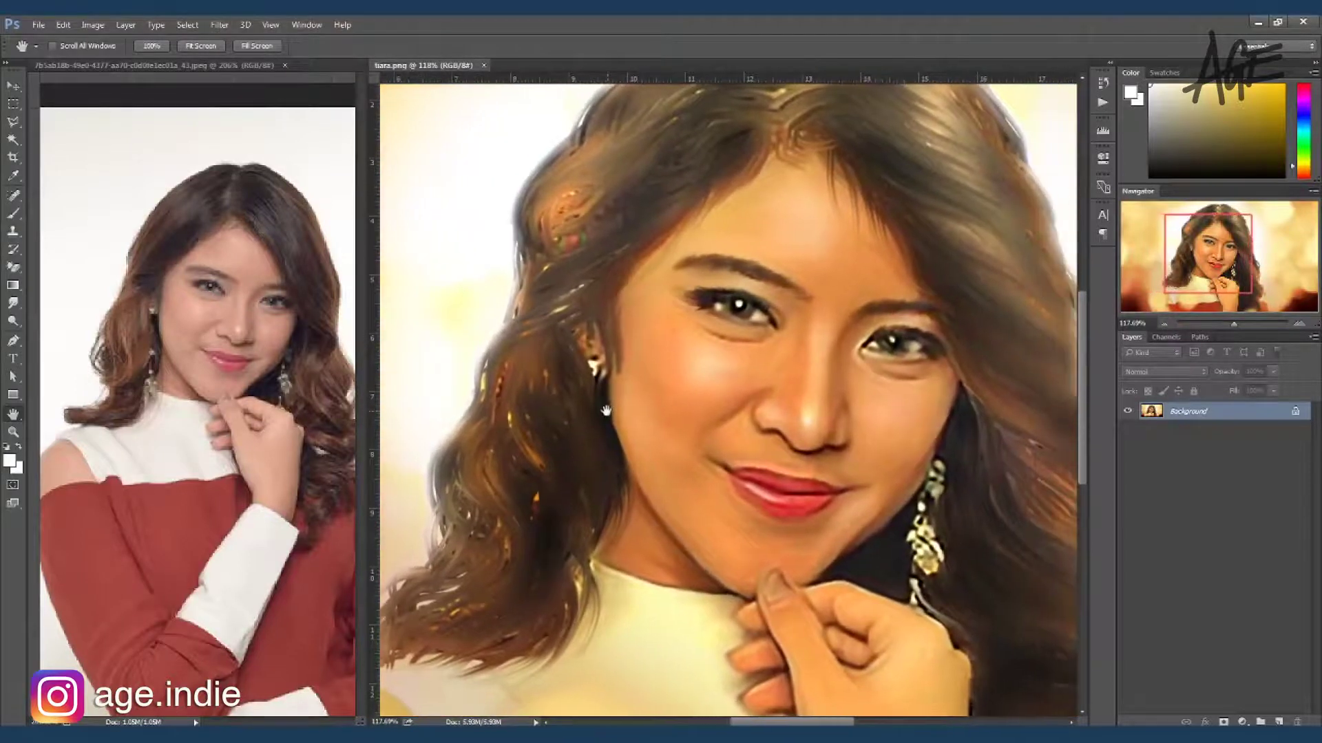
pyautogui.moveTo(876, 559)
pyautogui.mouseDown()
pyautogui.moveTo(847, 559)
pyautogui.moveTo(770, 488)
pyautogui.moveTo(768, 466)
pyautogui.moveTo(745, 459)
pyautogui.mouseUp()
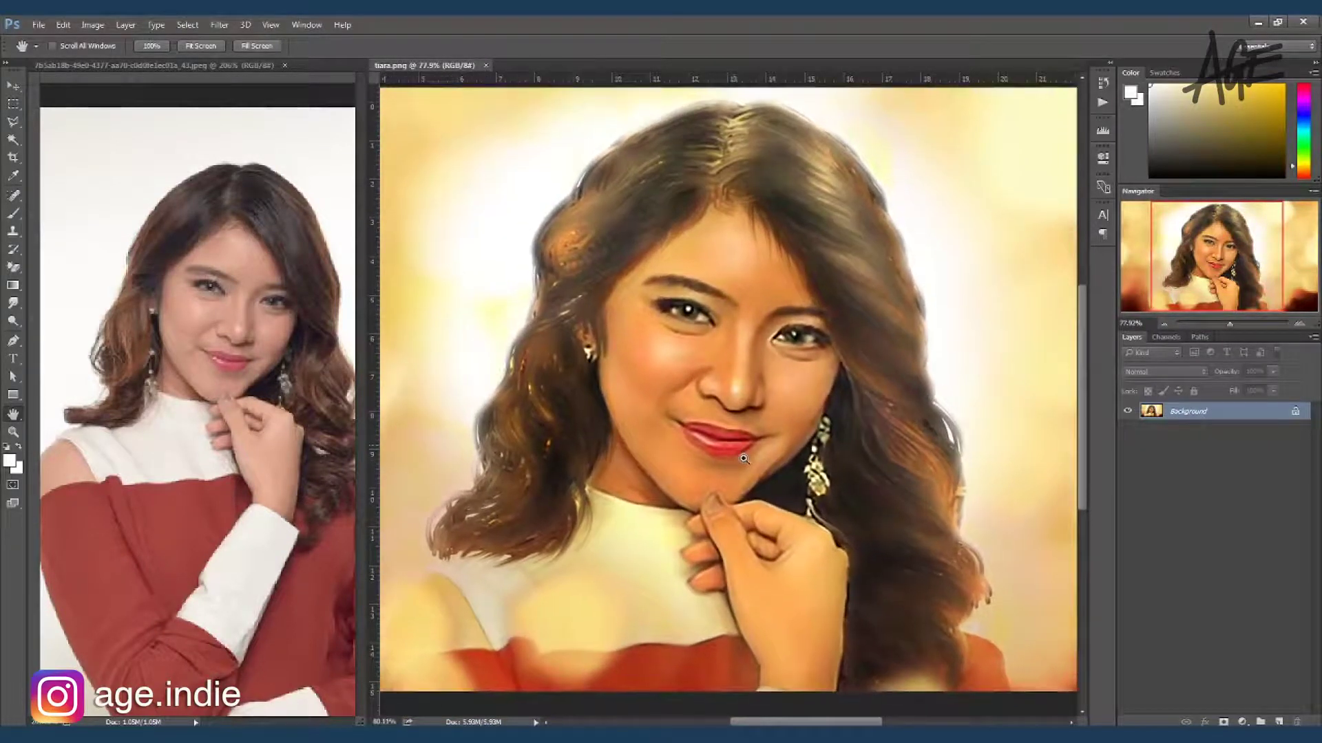